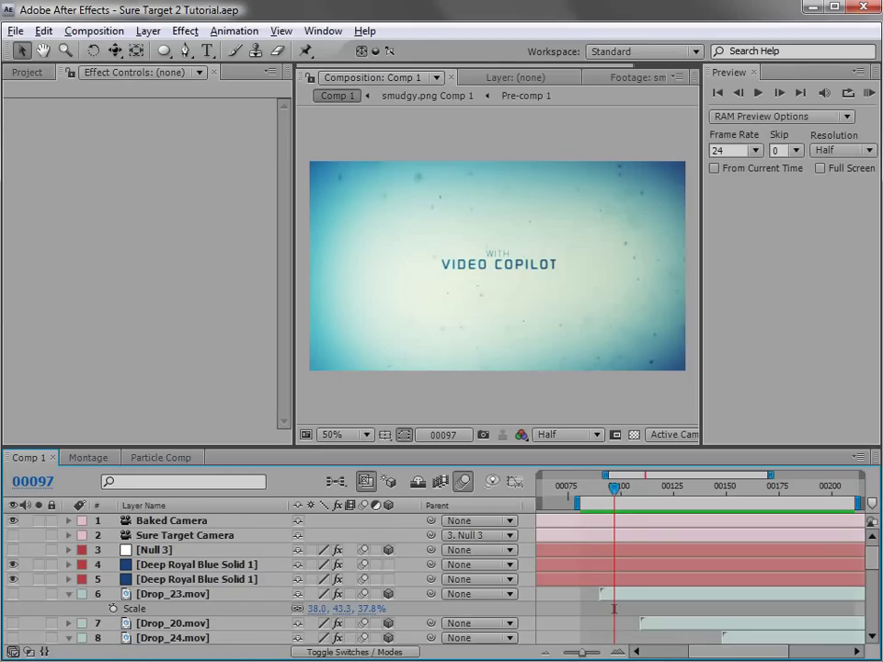
Switch to Firefox, review the Energetic Titles and Advanced Camera Tips entries in the Video Copilot tutorials list, and return to After Effects
key(alt+Tab)
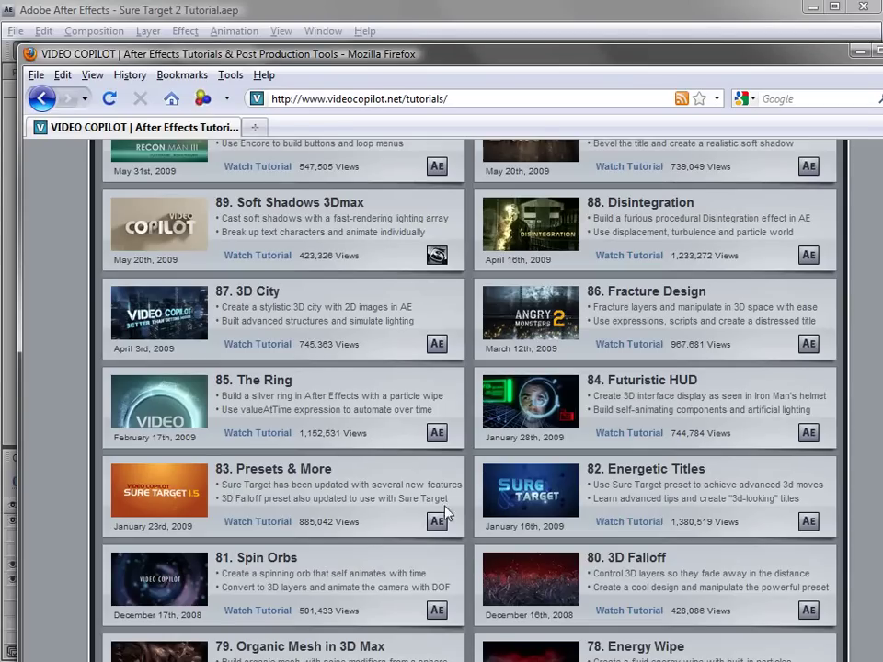
mouse_move(496, 501)
drag(647, 483, 685, 498)
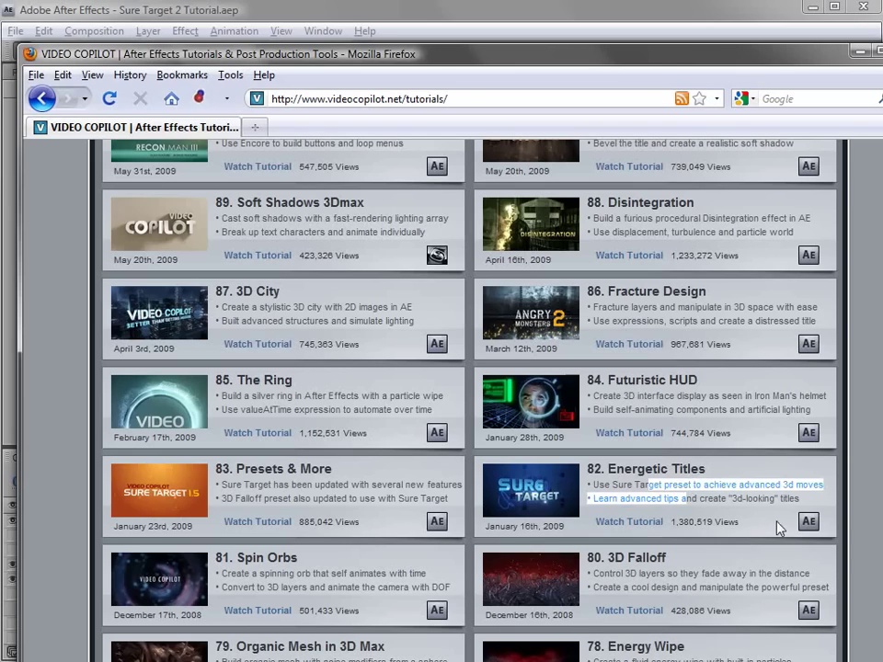
scroll(777, 527, down, 15)
scroll(469, 405, down, 8)
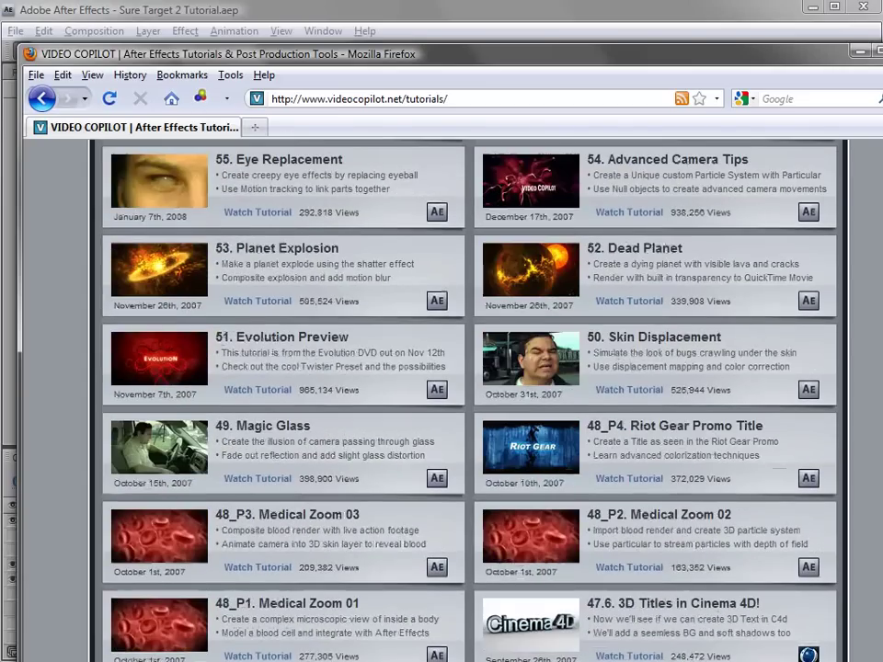
scroll(837, 593, up, 1)
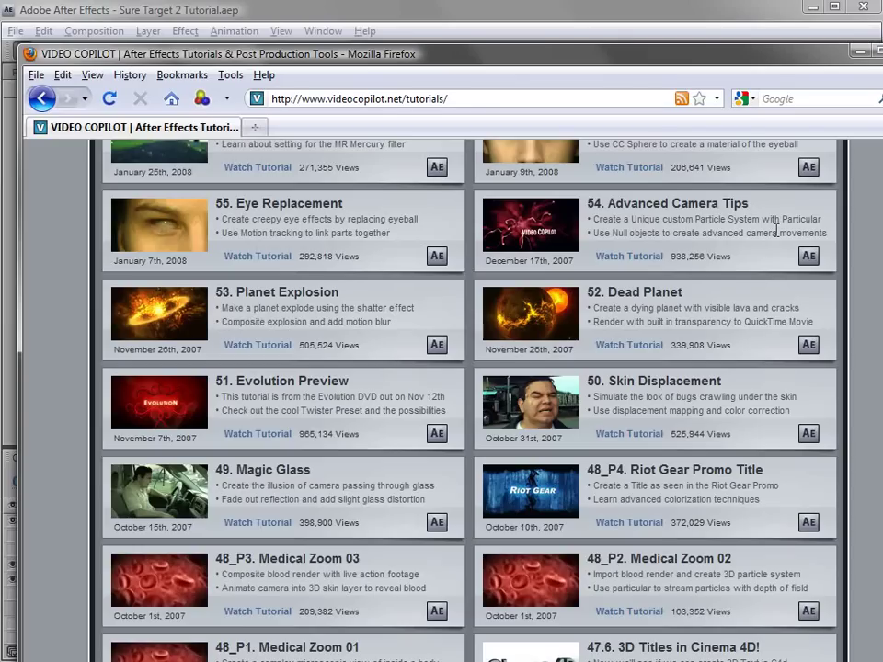
click(543, 12)
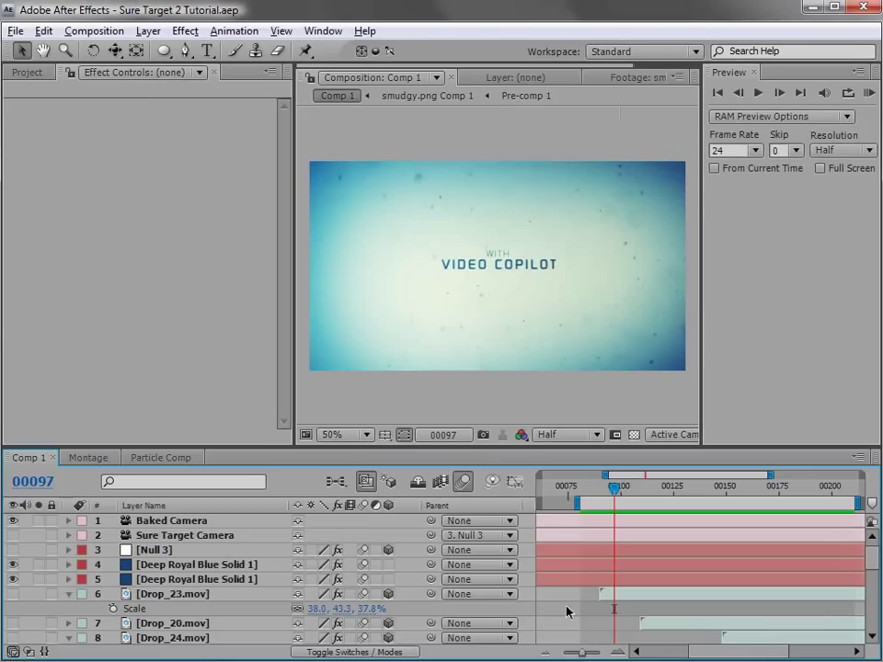
Play back the Comp 1 title animation and the Montage composition
key(space)
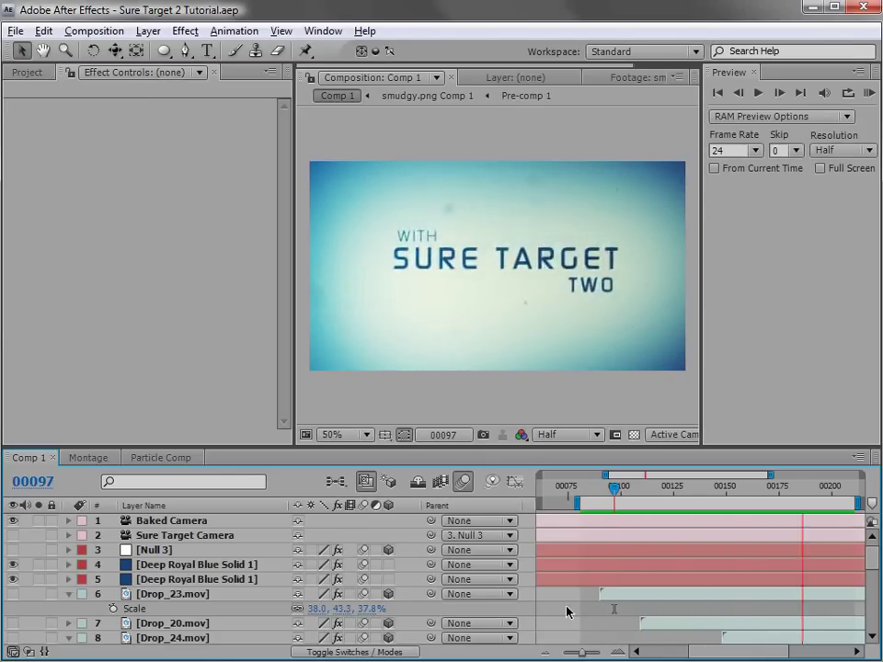
key(space)
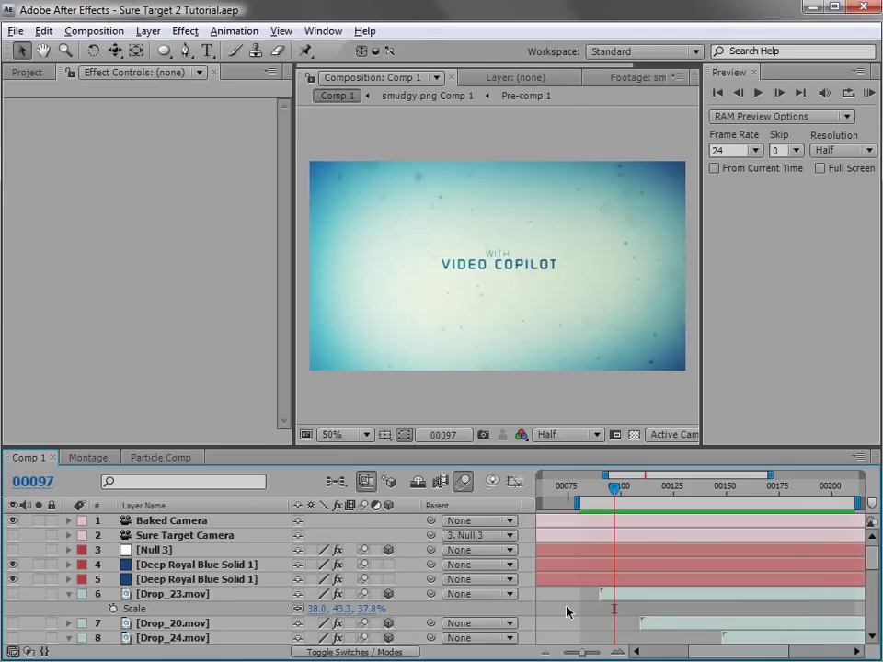
click(87, 458)
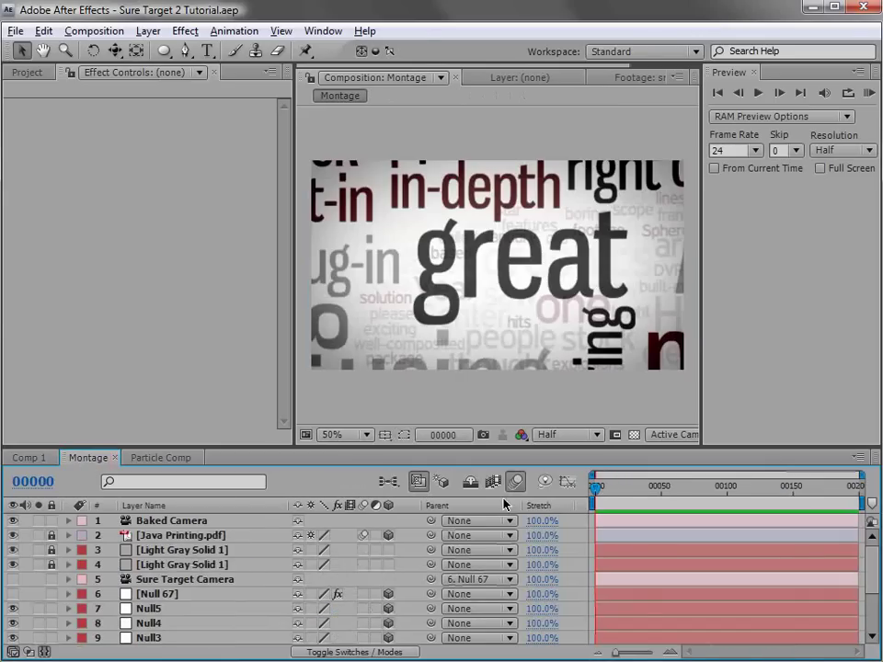
key(space)
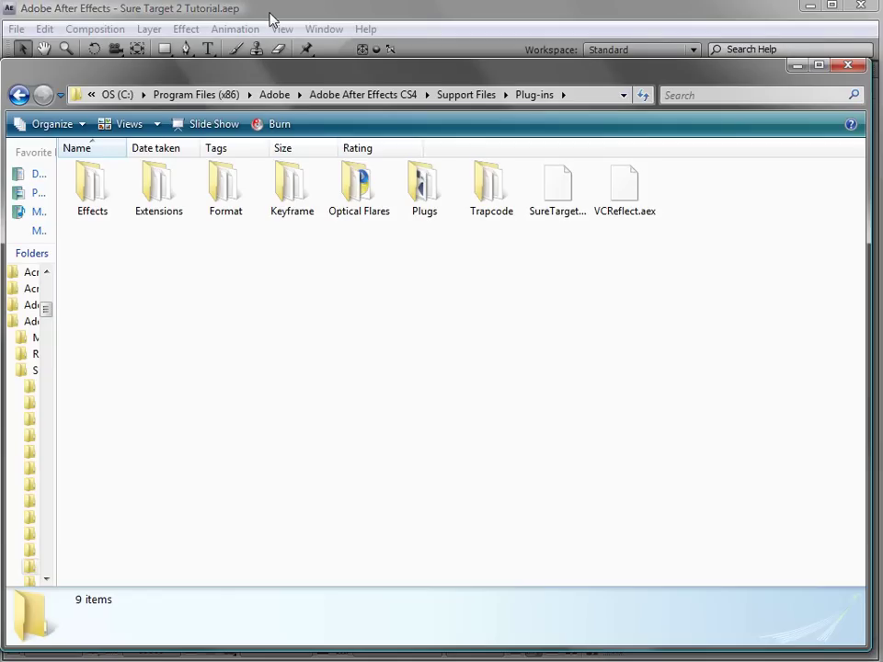
Locate SureTarget.aex in the After Effects Plug-ins folder, and return to After Effects with all workspace panels restored
click(558, 192)
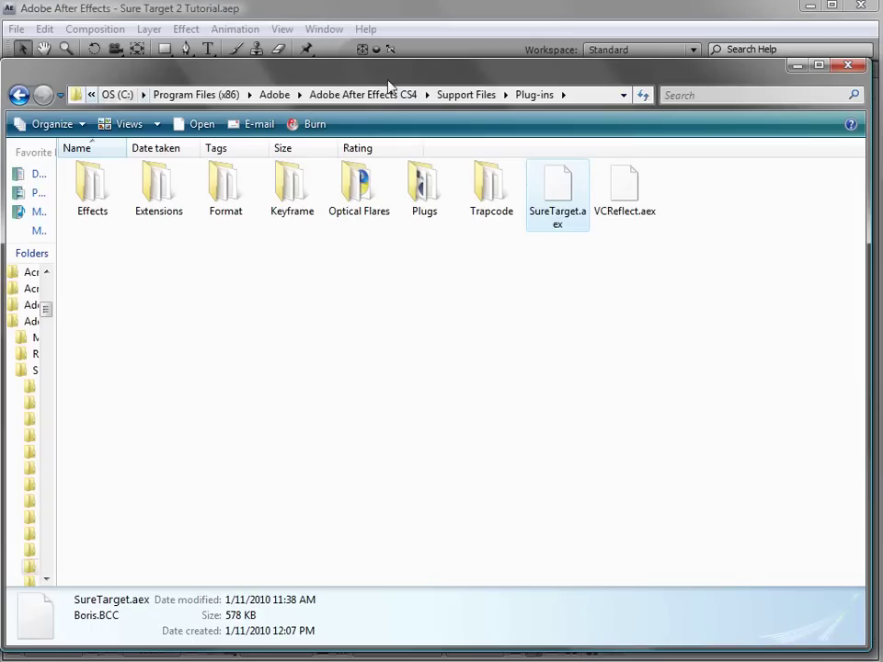
click(312, 6)
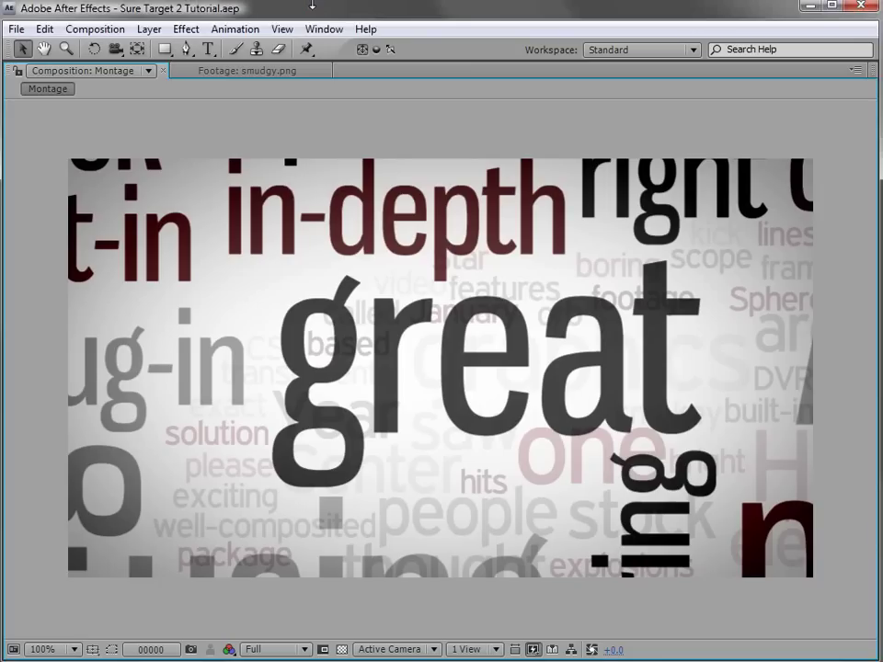
key(grave)
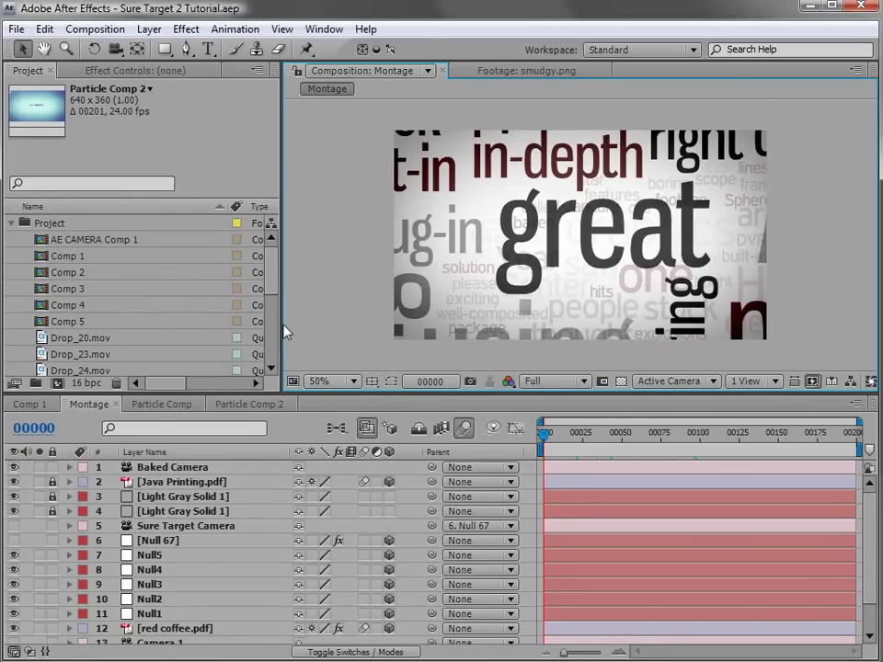
In Particle Comp, move the current time to frame 14 and delete the hidden Particle layer
click(164, 404)
drag(548, 429, 641, 439)
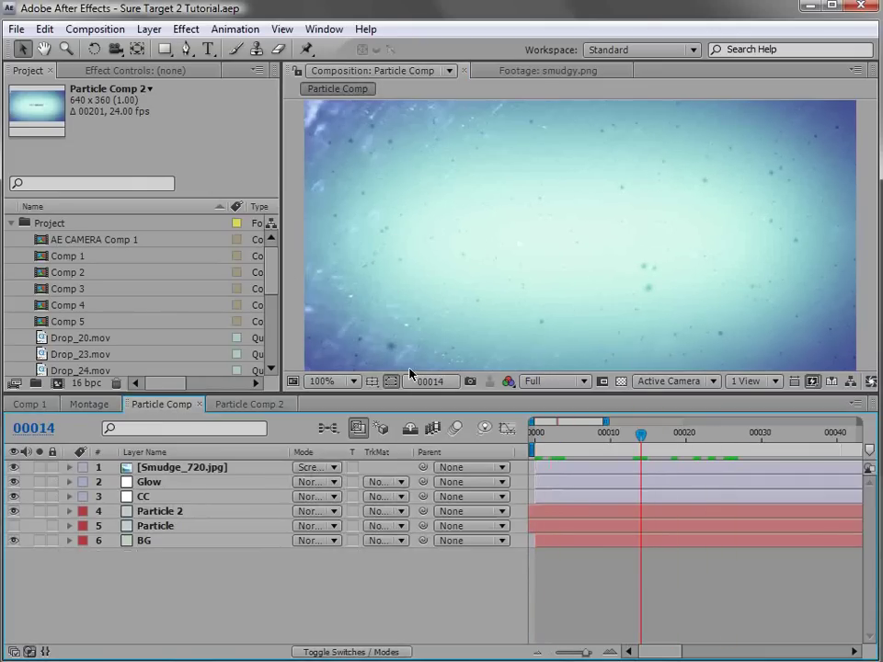
click(156, 526)
key(Delete)
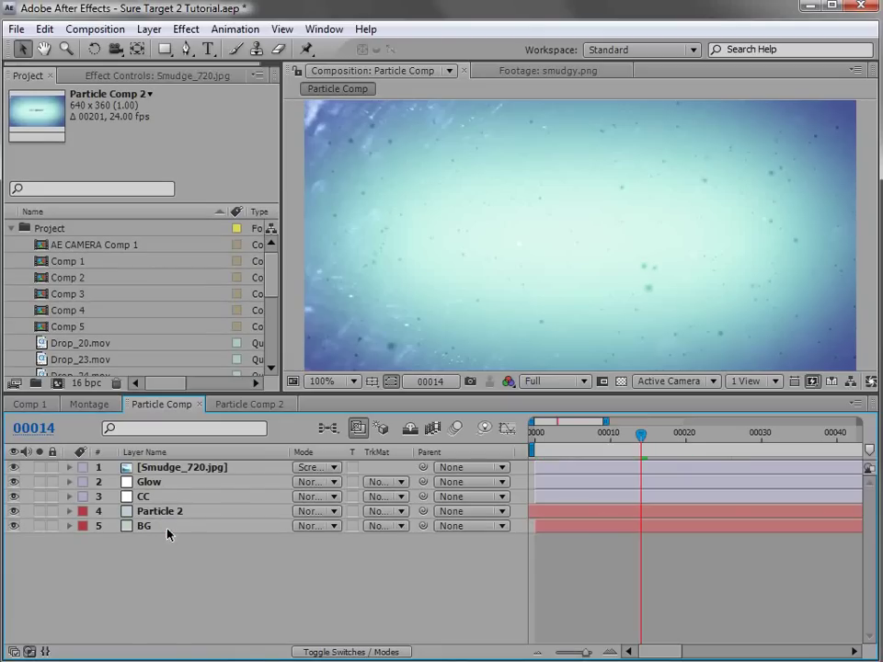
Hide all the remaining layers in Particle Comp and make the composition view taller
drag(14, 467, 16, 556)
drag(311, 396, 301, 438)
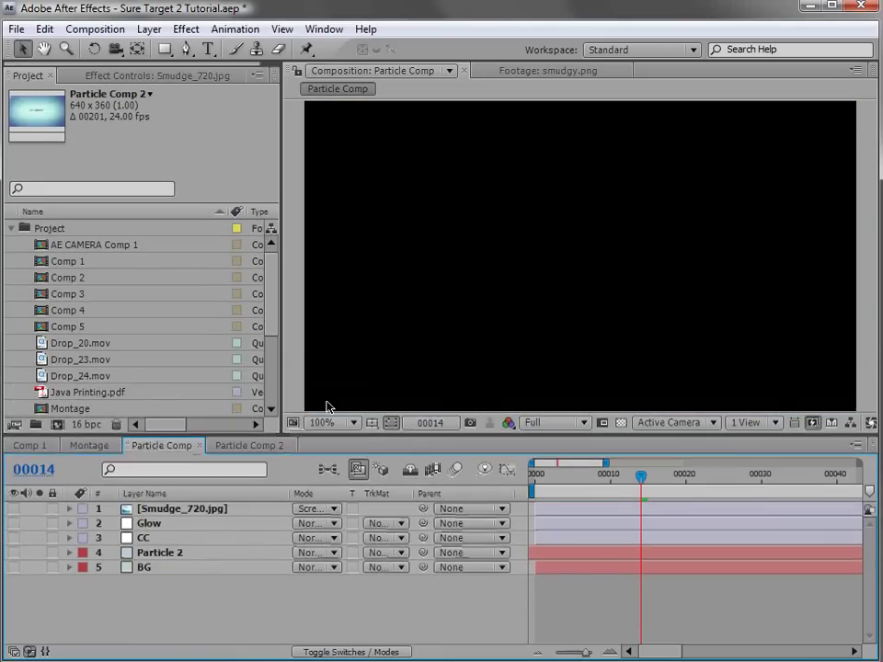
click(529, 320)
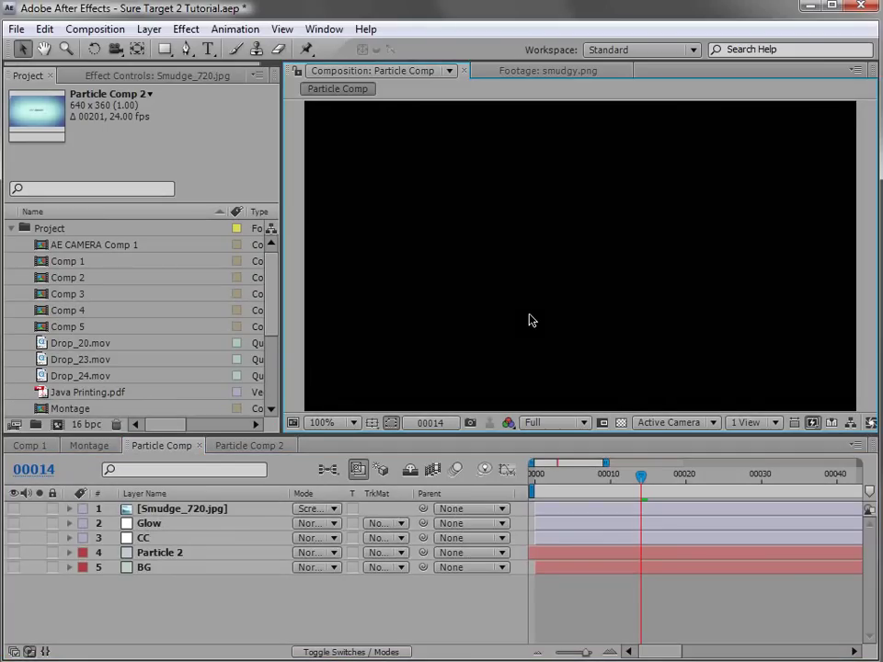
Create a null object in Particle Comp and apply the Video Copilot Sure Target effect to it
click(149, 29)
mouse_move(154, 47)
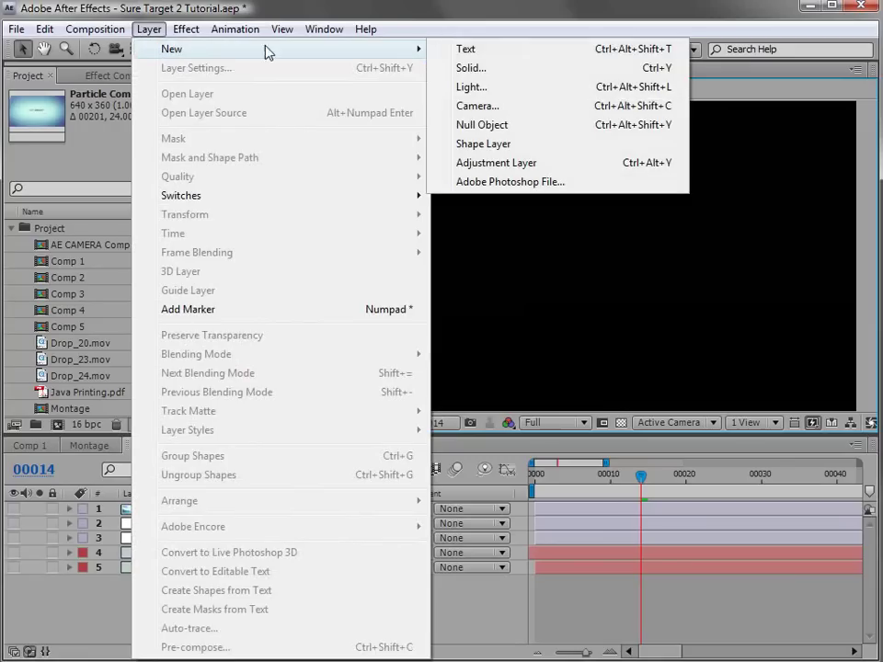
click(521, 125)
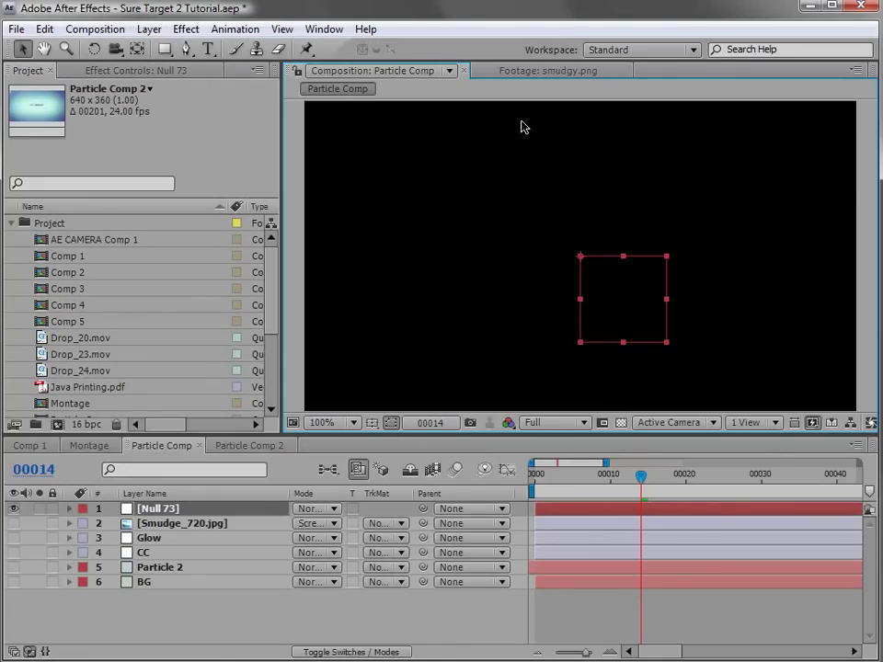
click(194, 30)
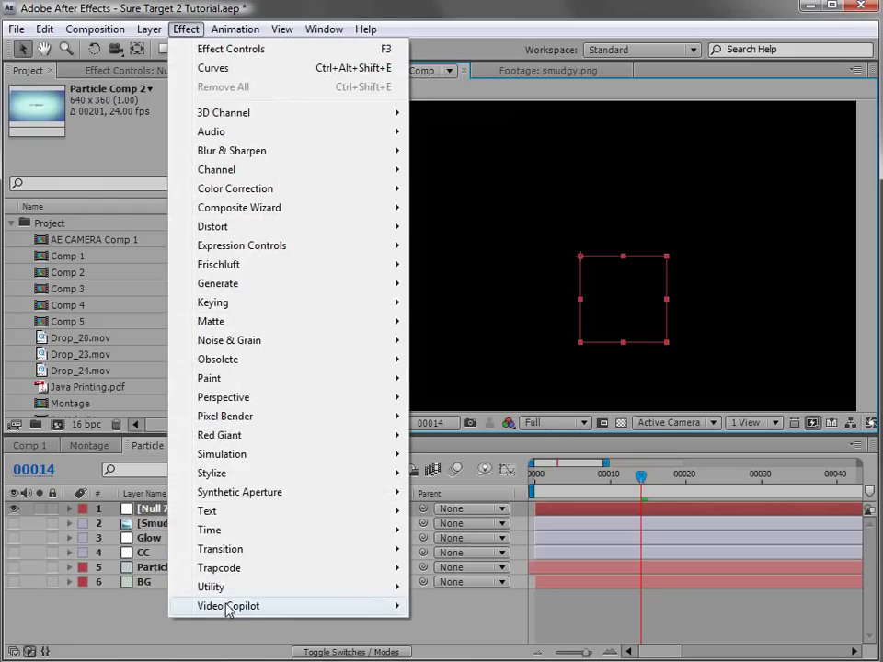
mouse_move(236, 607)
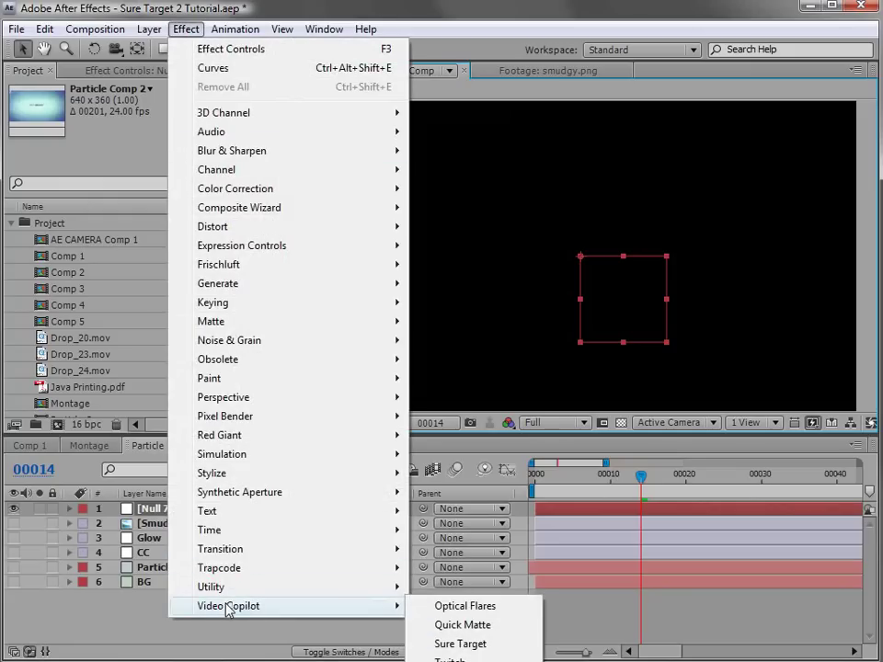
click(477, 649)
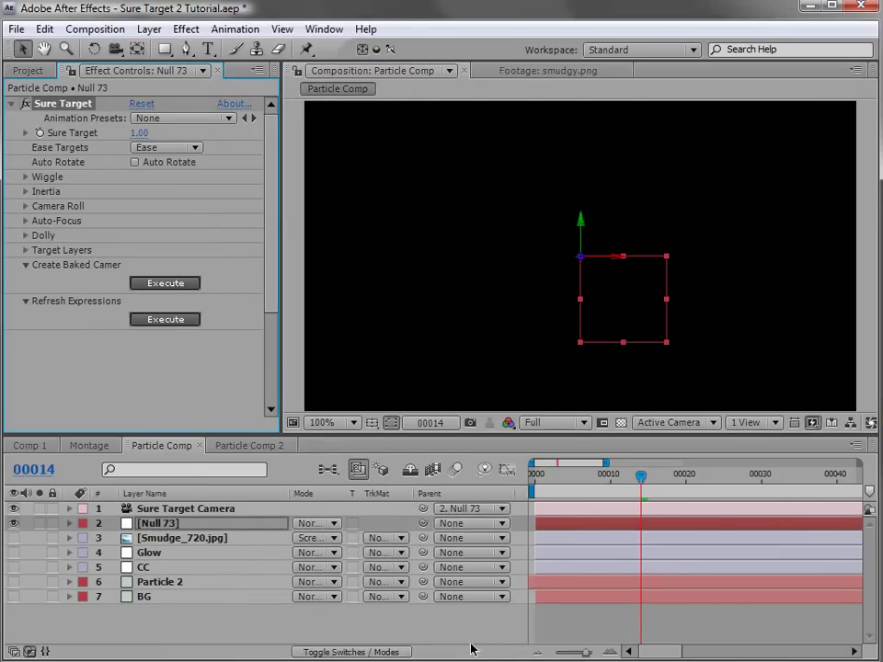
Display the layer switches and examine the null's 3D switch, the Sure Target Camera layer and the effect controls
click(150, 524)
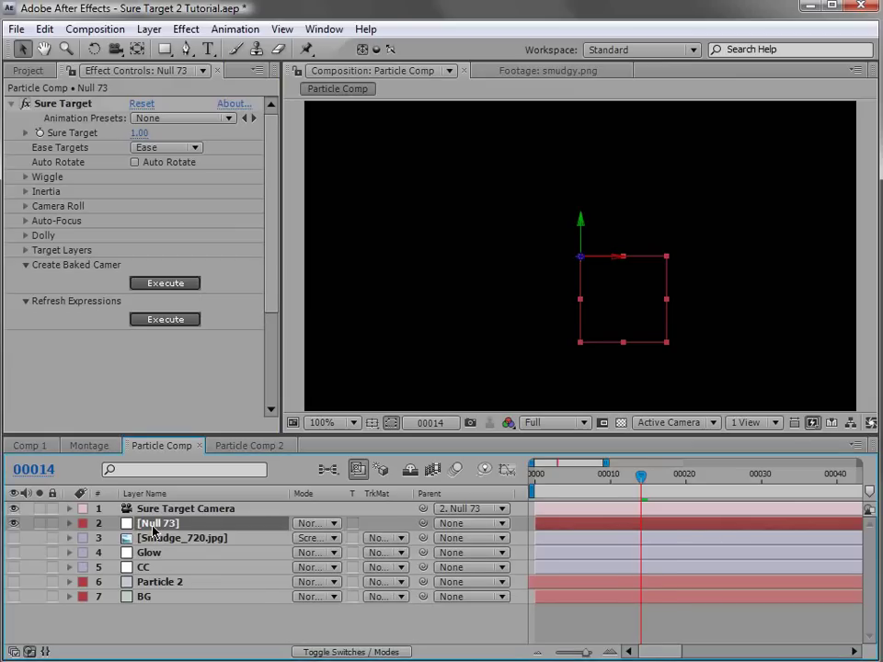
key(F4)
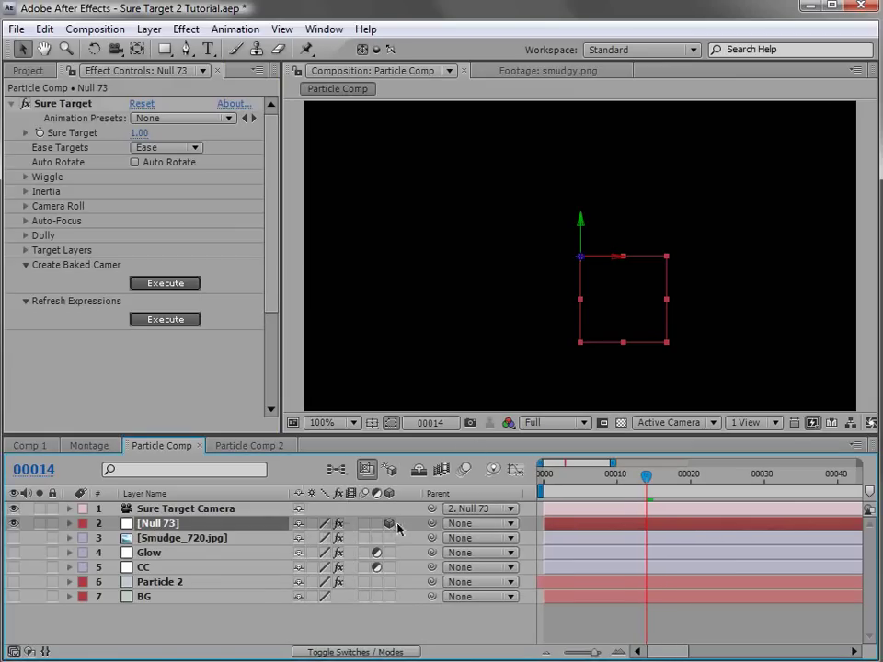
click(167, 509)
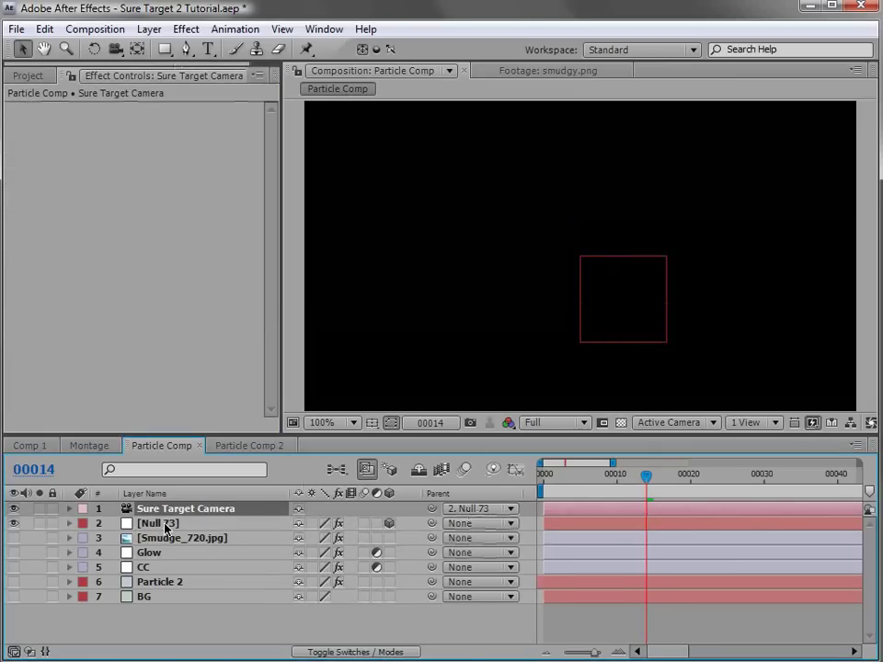
click(166, 524)
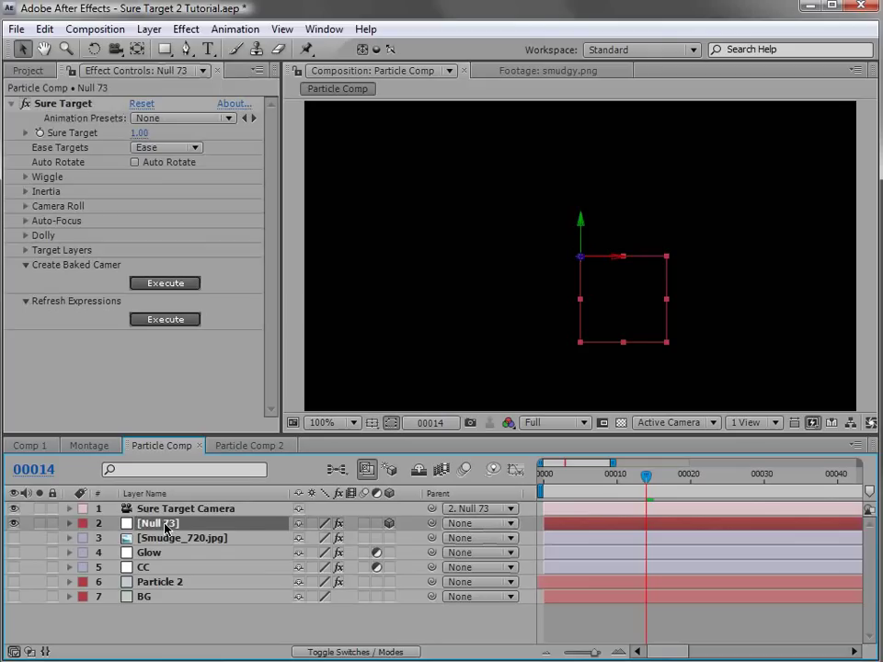
Set the Sure Target Camera's lens preset to 50mm in its camera settings
click(157, 509)
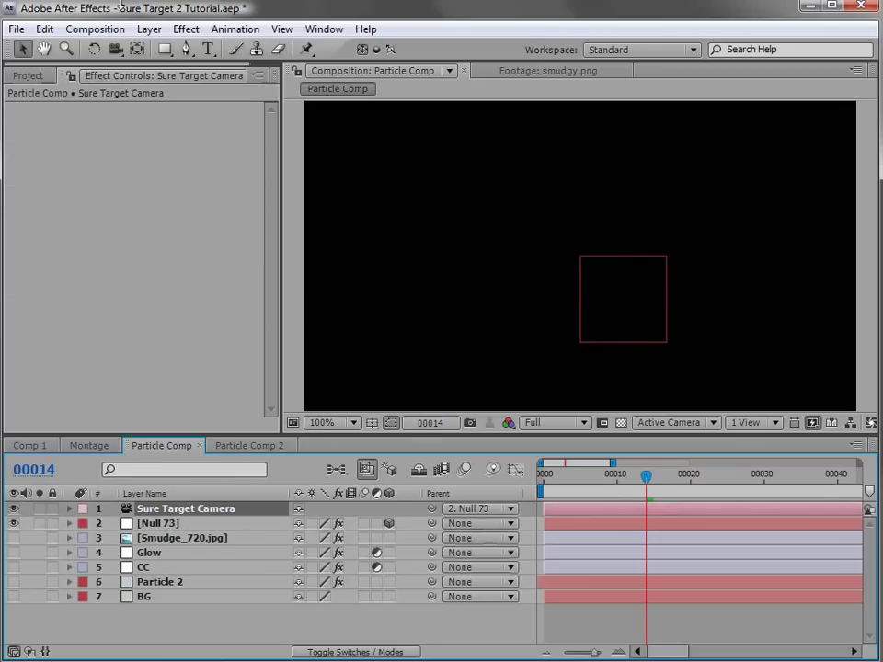
click(149, 28)
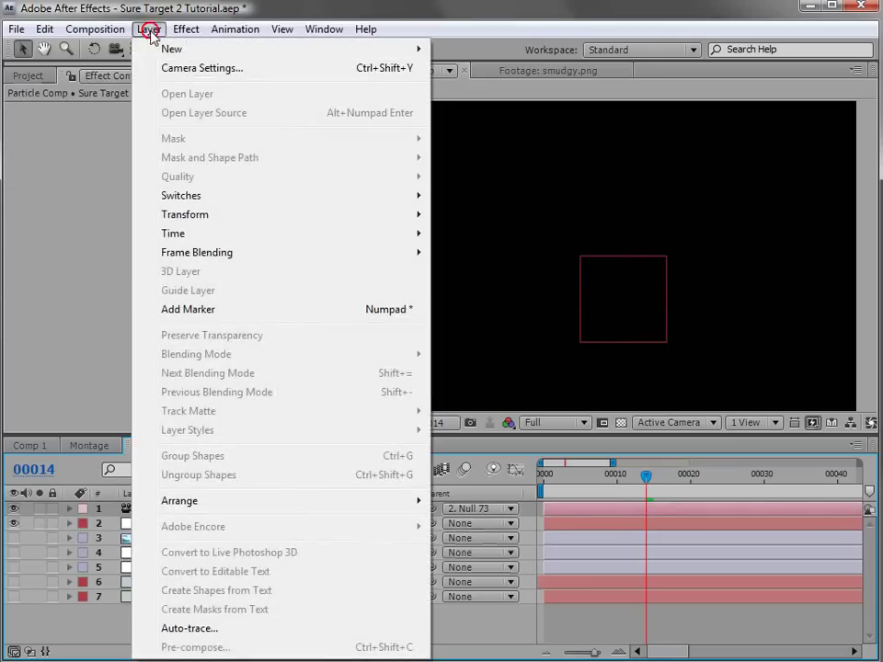
click(256, 68)
click(463, 265)
click(467, 410)
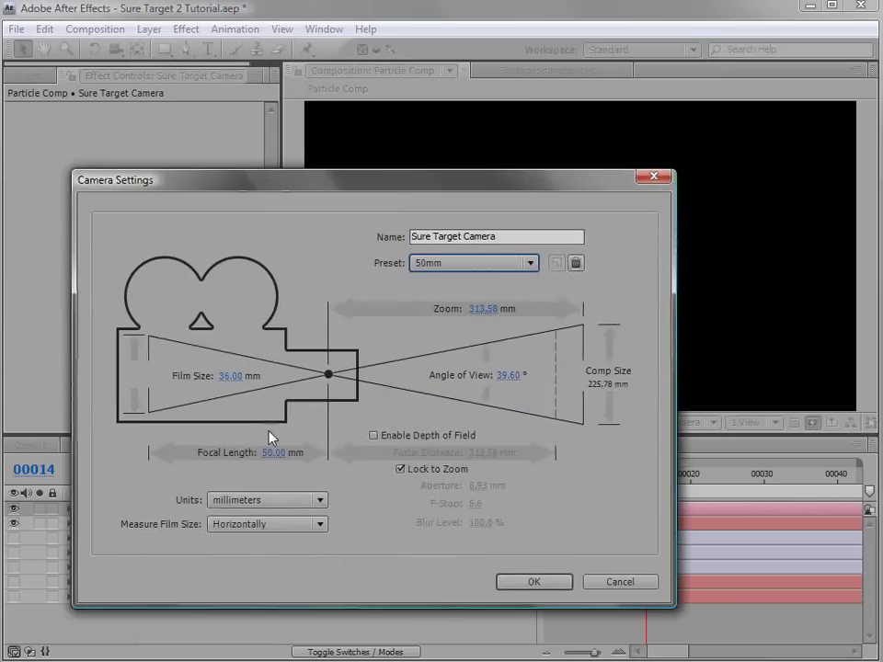
click(534, 582)
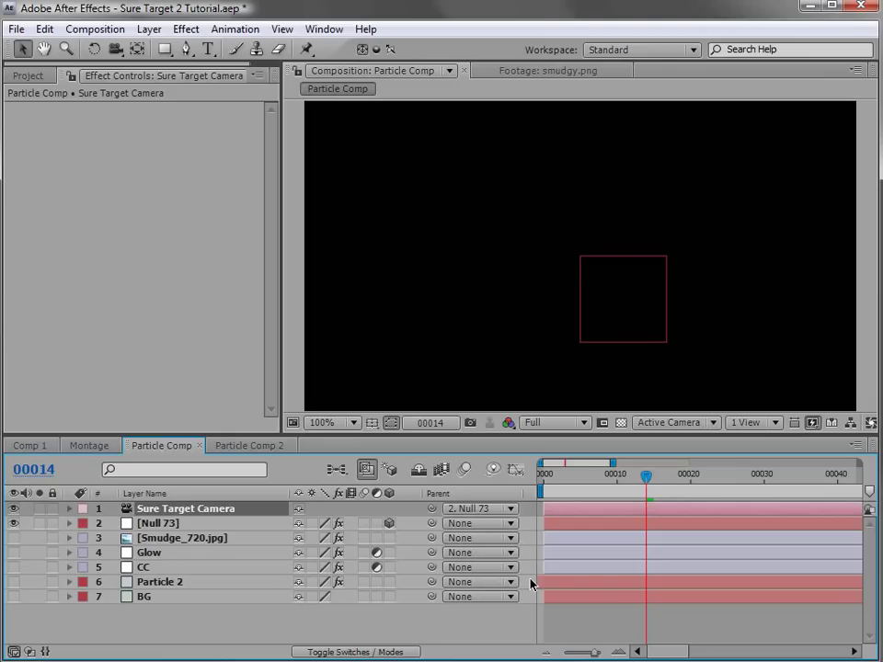
Add a text layer reading STOP in the upper-left part of the composition
click(206, 51)
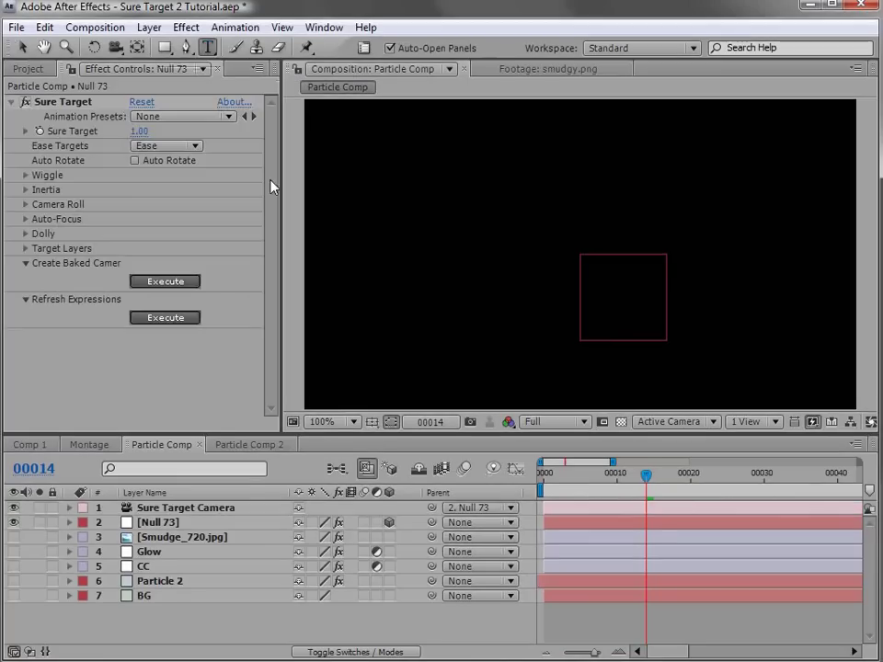
click(369, 197)
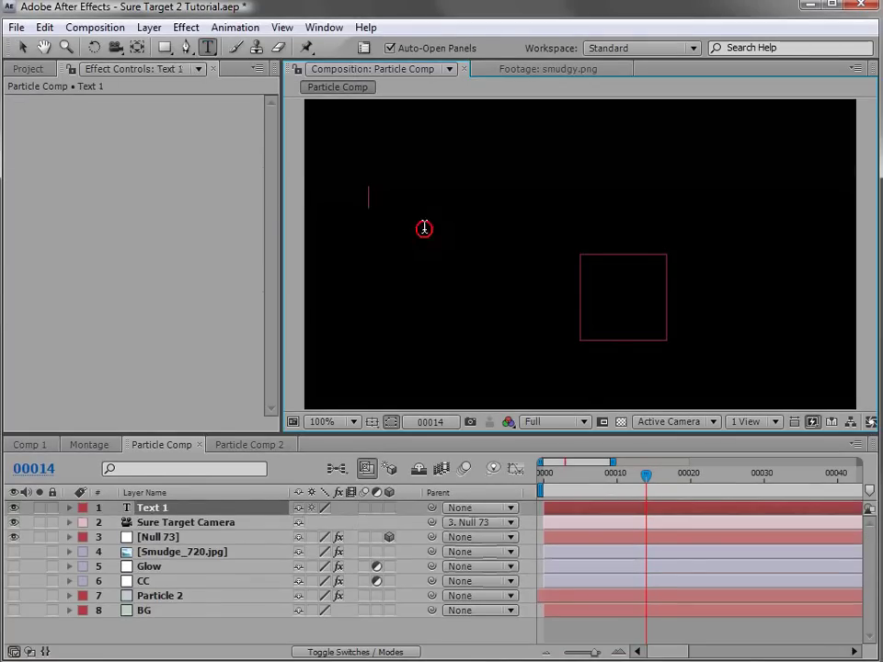
text(STOP)
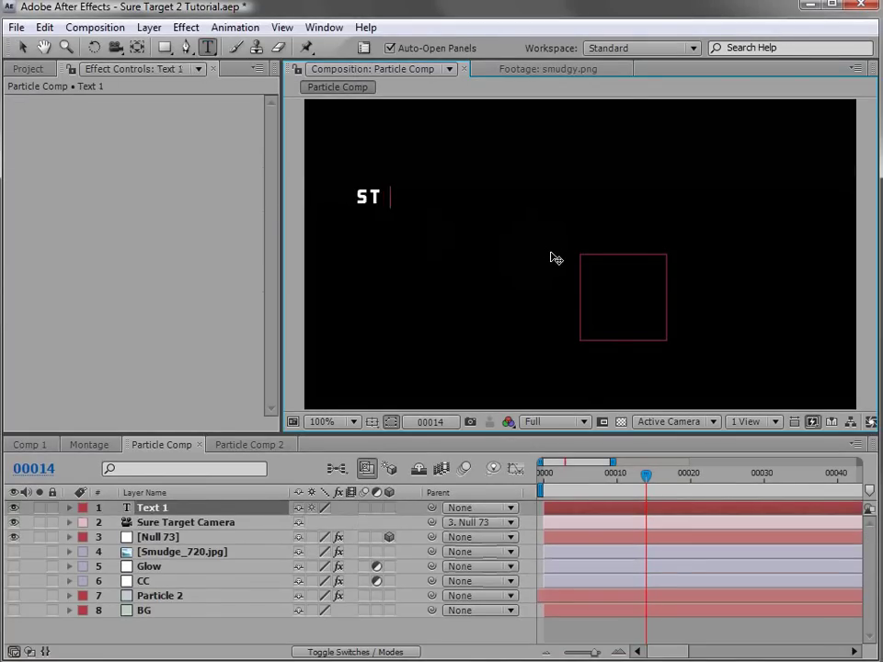
click(22, 47)
Add a separate text layer reading DROP just below STOP
click(207, 47)
click(350, 237)
text(DROP)
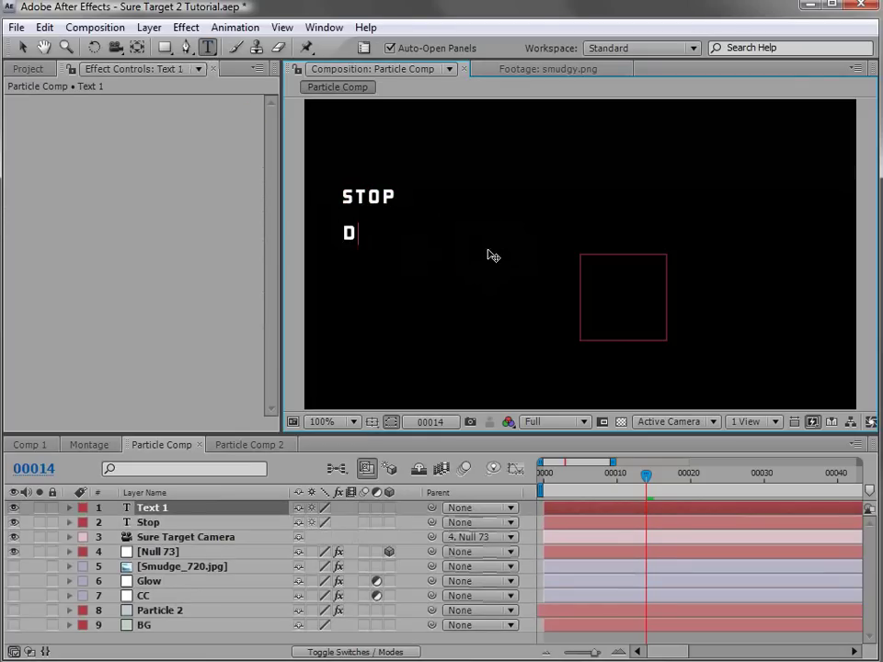
click(22, 47)
Add another text layer reading & ROLL below DROP
click(206, 47)
click(359, 293)
text(& ROLL)
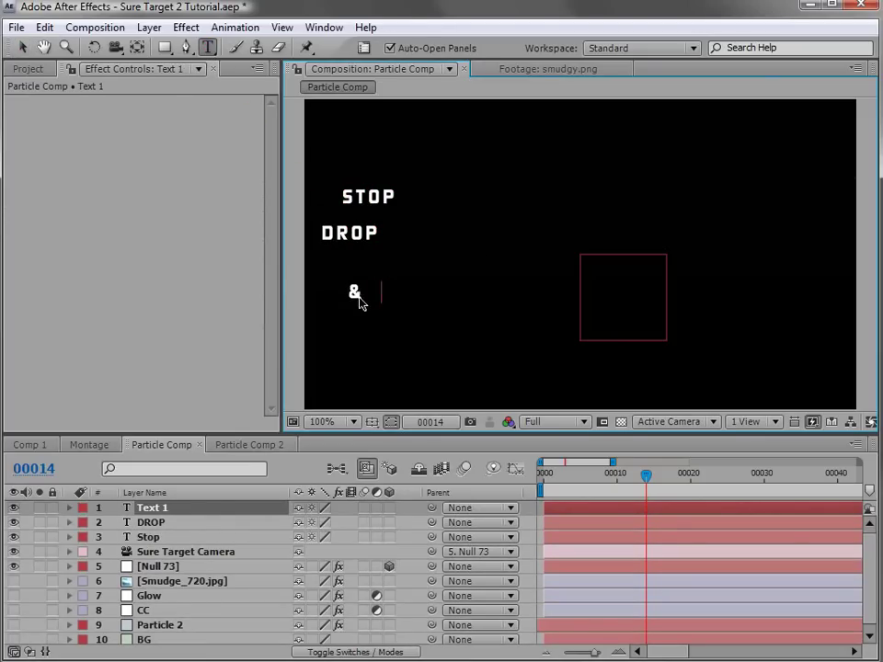
click(22, 47)
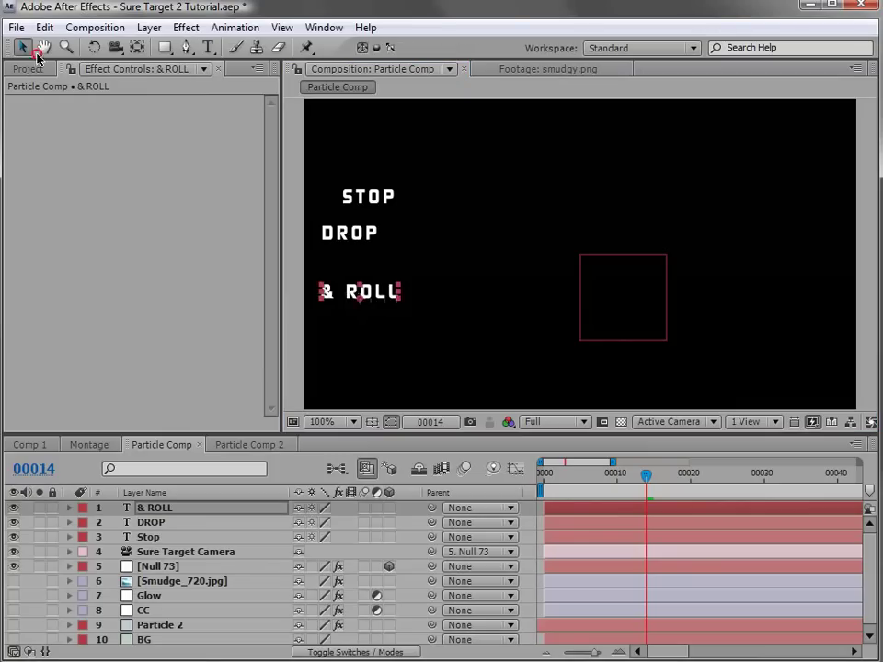
Reposition & ROLL, DROP and STOP into a compact vertical stack in the left part of the composition
drag(360, 296, 379, 281)
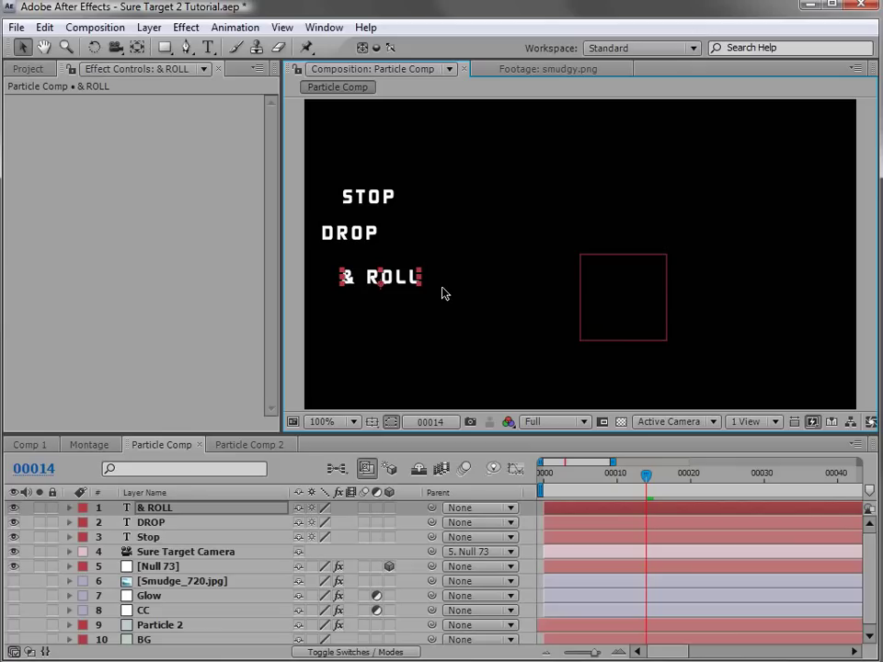
key(ctrl+z)
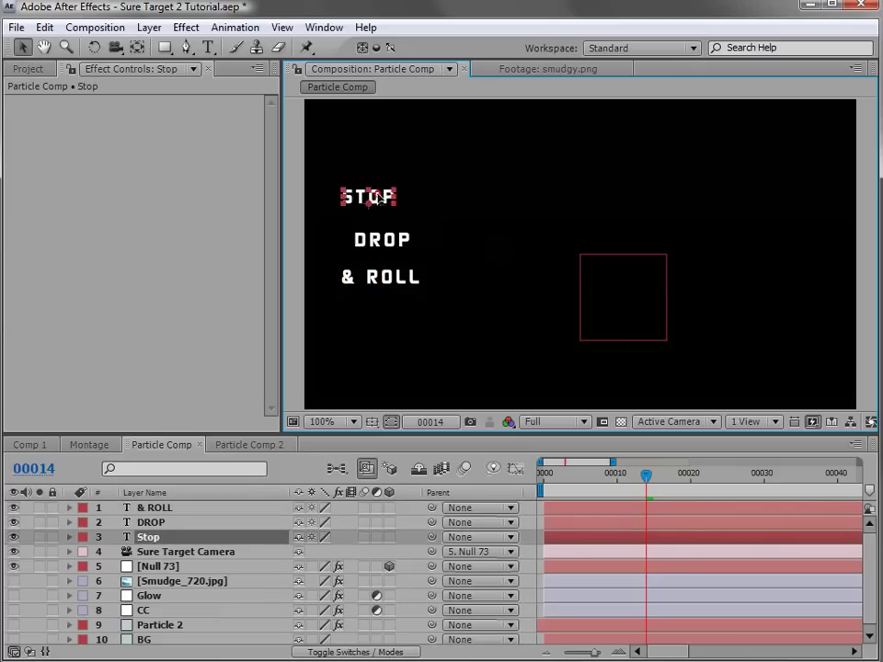
drag(379, 200, 388, 209)
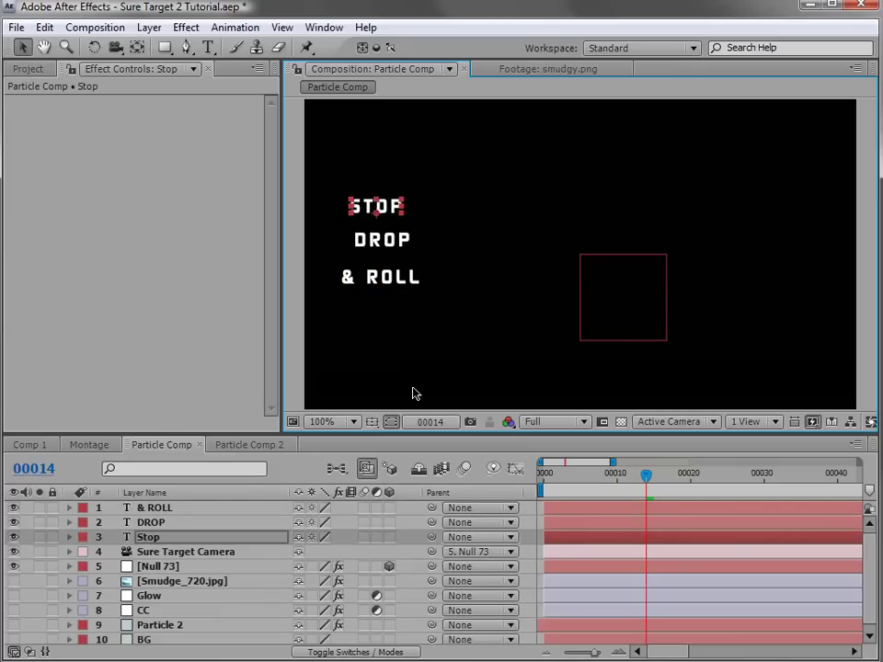
Make the STOP, DROP and & ROLL text layers 3D and move them into a loose vertical stack near the composition's centre
click(389, 537)
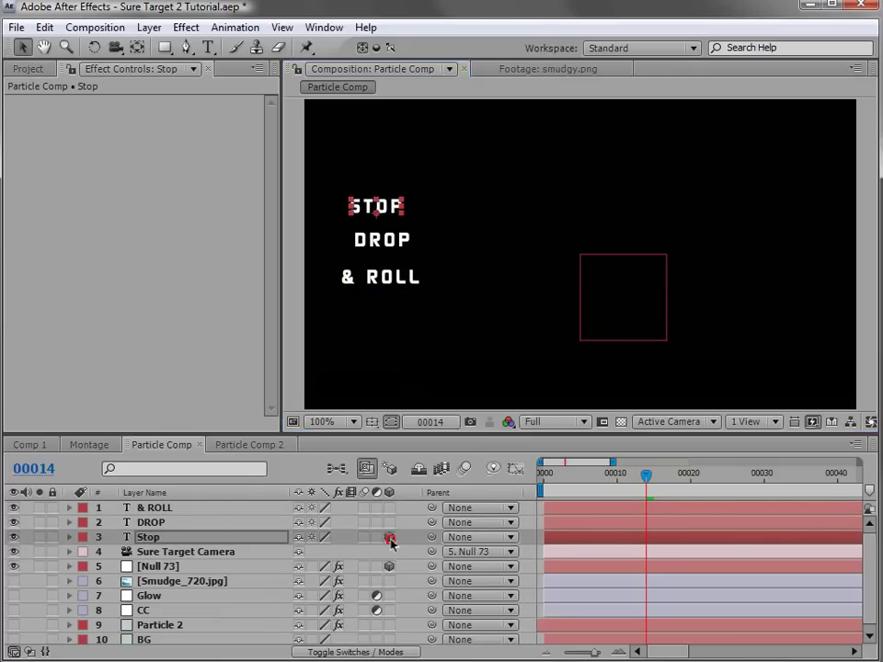
drag(389, 522, 386, 509)
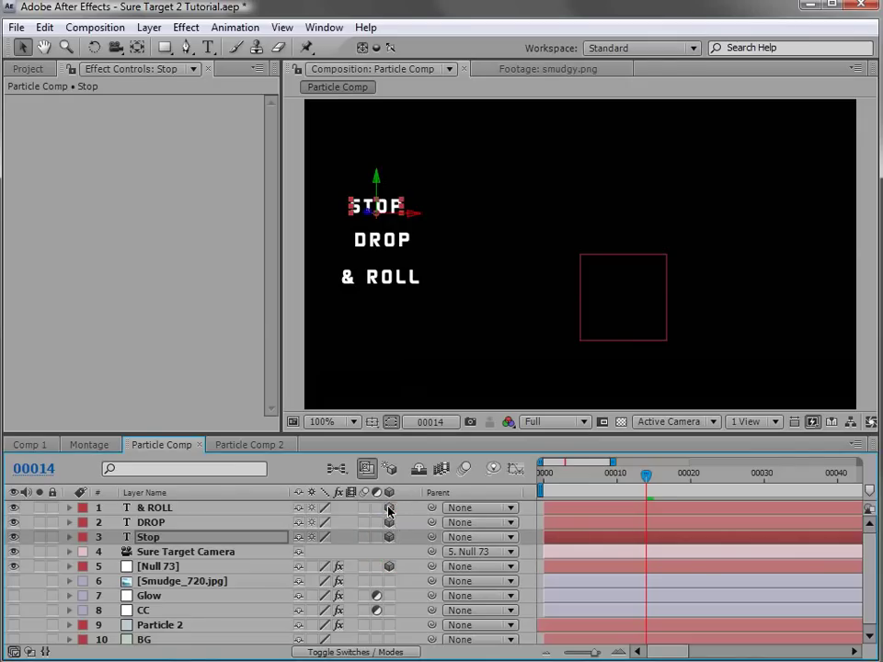
drag(333, 280, 524, 345)
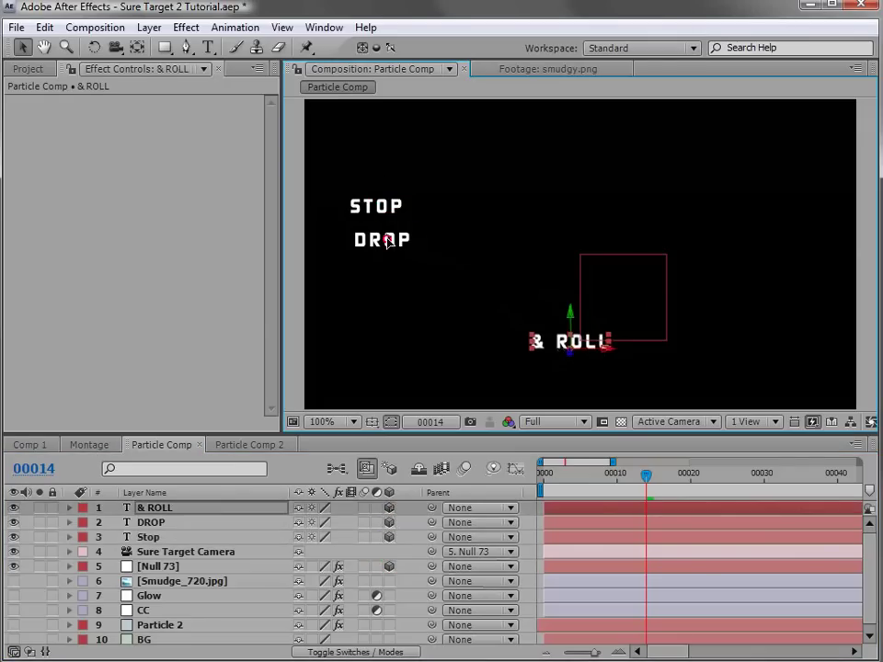
drag(381, 240, 567, 292)
drag(388, 211, 564, 209)
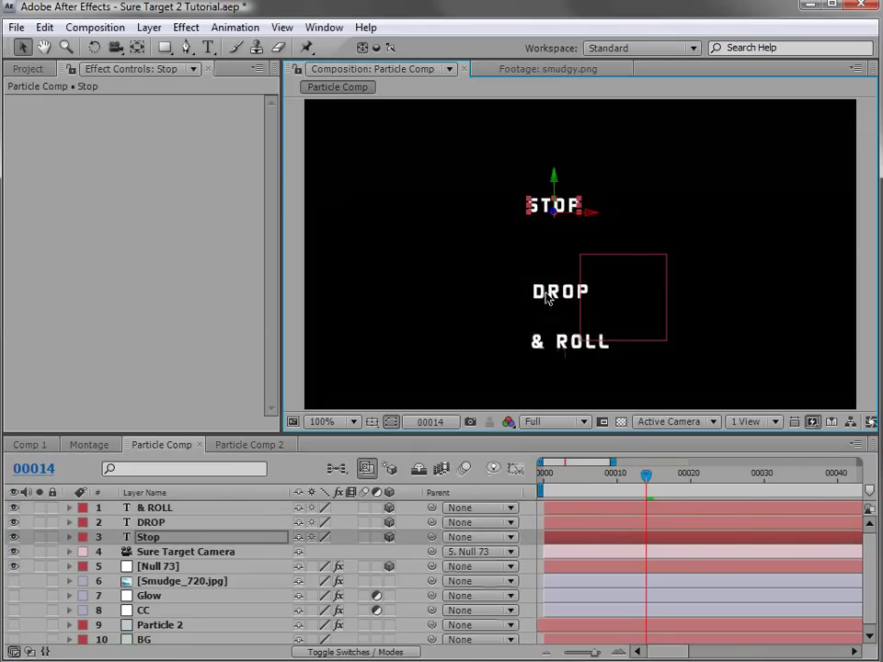
drag(546, 294, 550, 262)
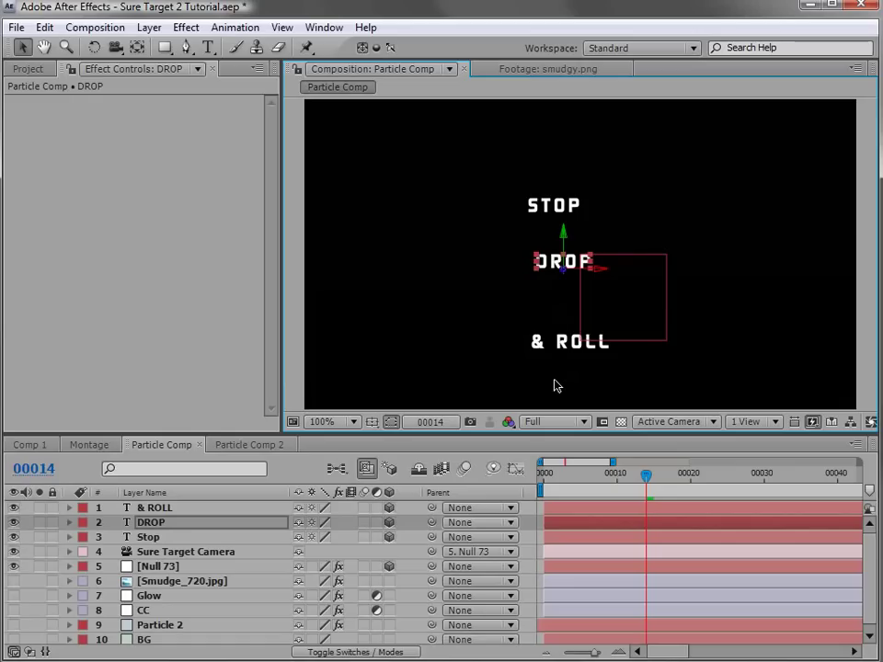
Rename the Null 73 layer as Sure Target and leave it selected to show its effect settings
click(158, 567)
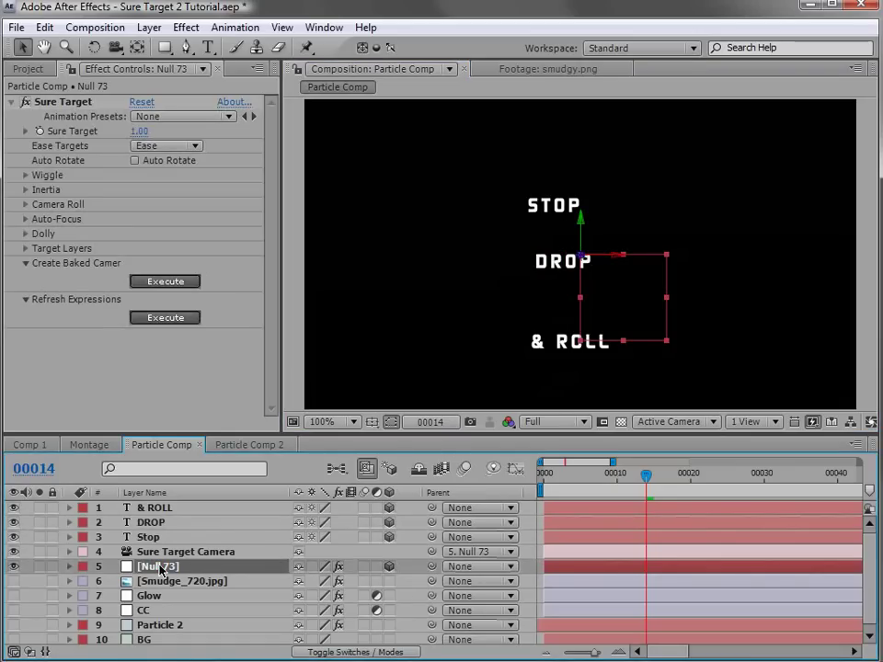
key(Return)
text(Su)
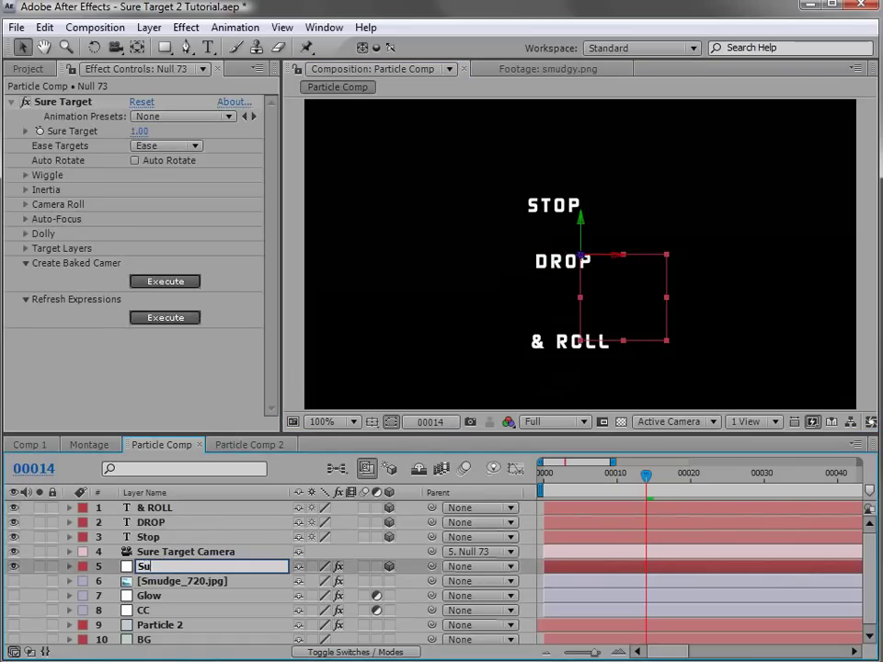
text(re Target)
click(175, 552)
click(175, 567)
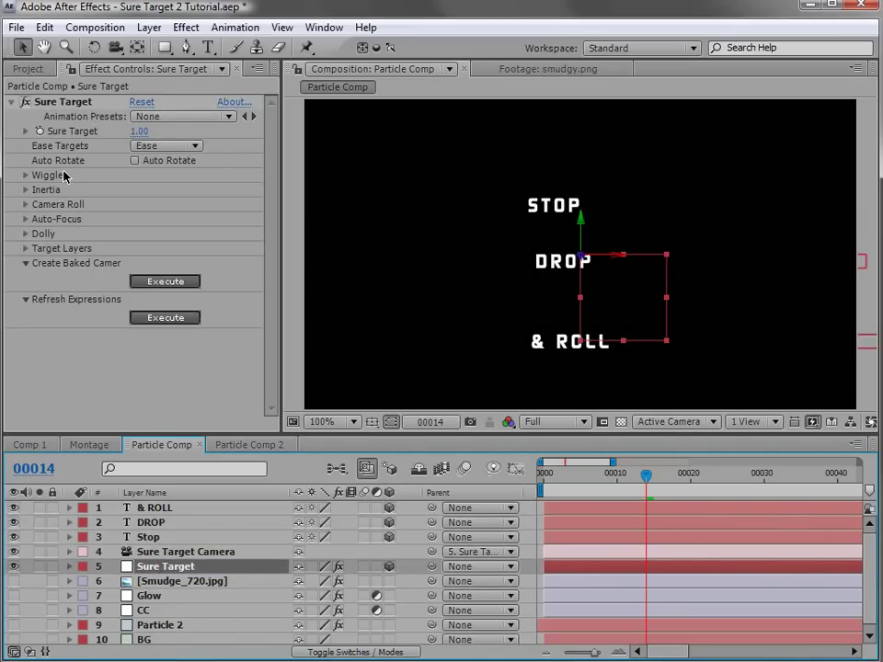
View the Sure Target effect's version information and dismiss it
click(230, 102)
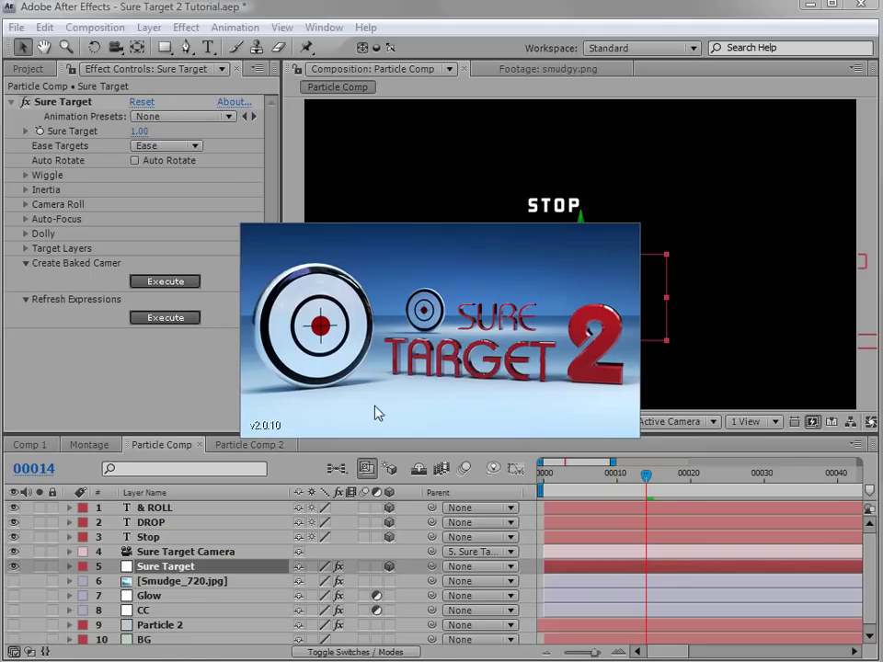
click(321, 394)
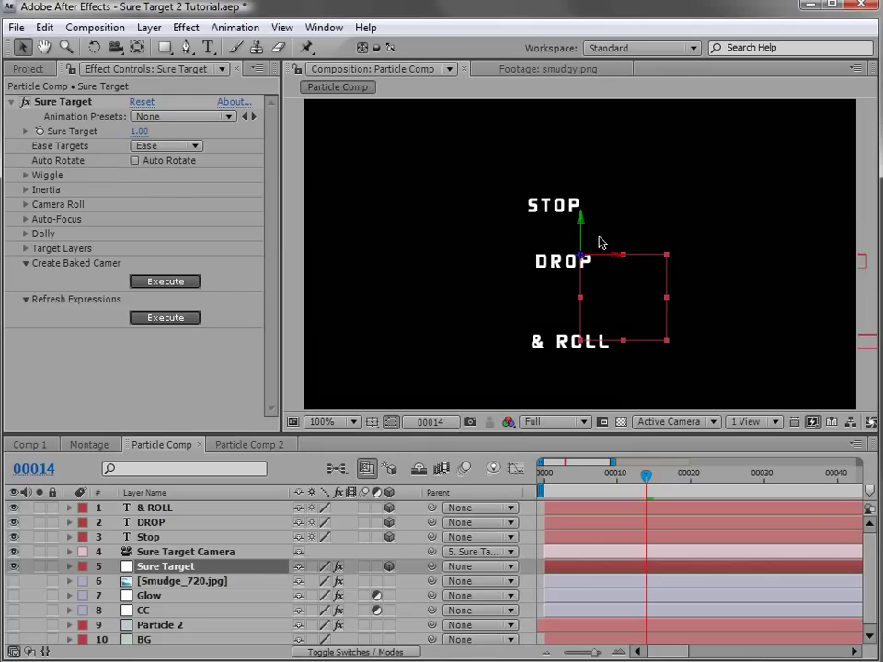
Assign the Sure Target layers: Stop as Target 1, DROP as Target 2 and & ROLL as Target 3
click(26, 248)
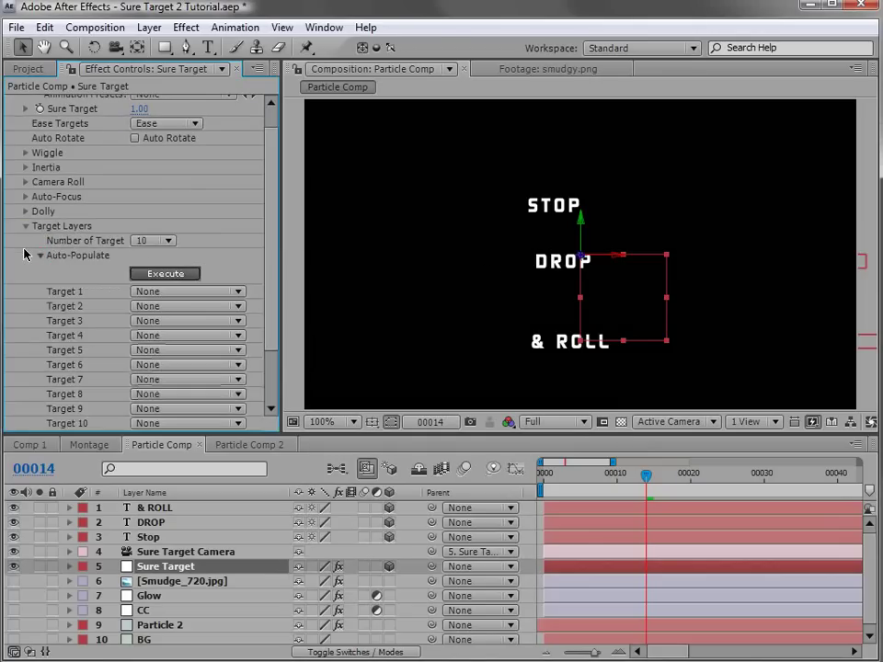
click(144, 296)
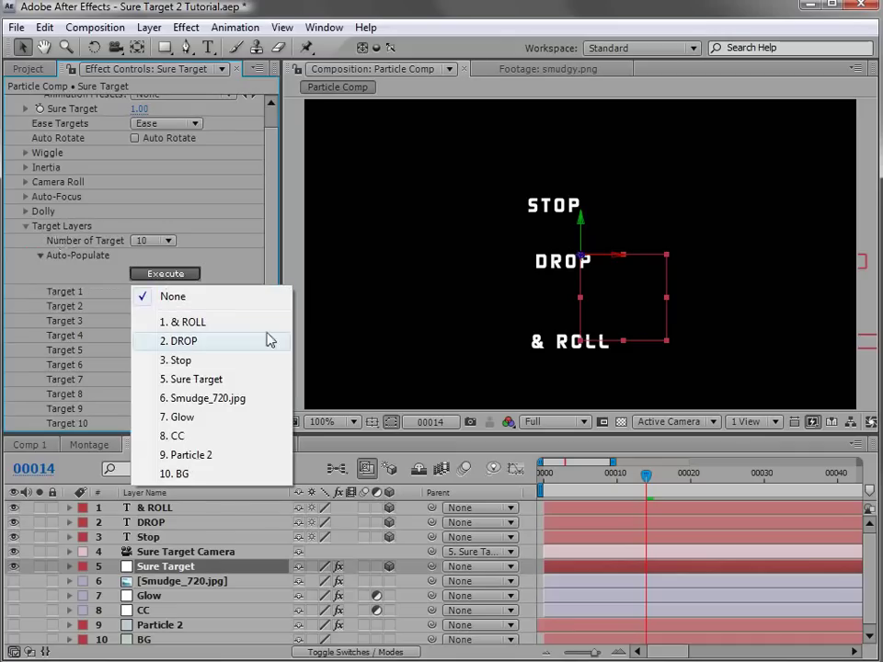
click(174, 361)
click(143, 306)
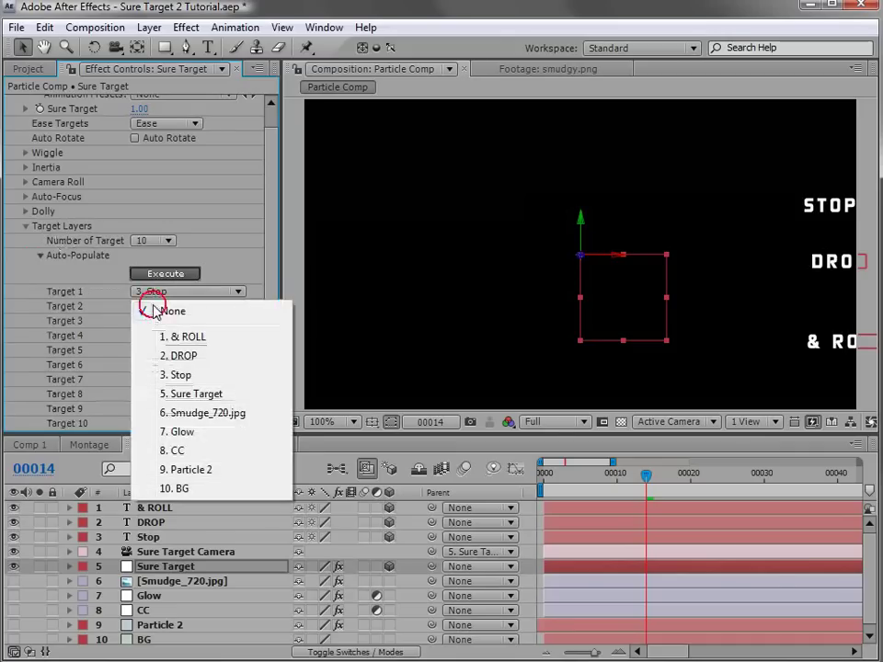
click(188, 357)
click(184, 320)
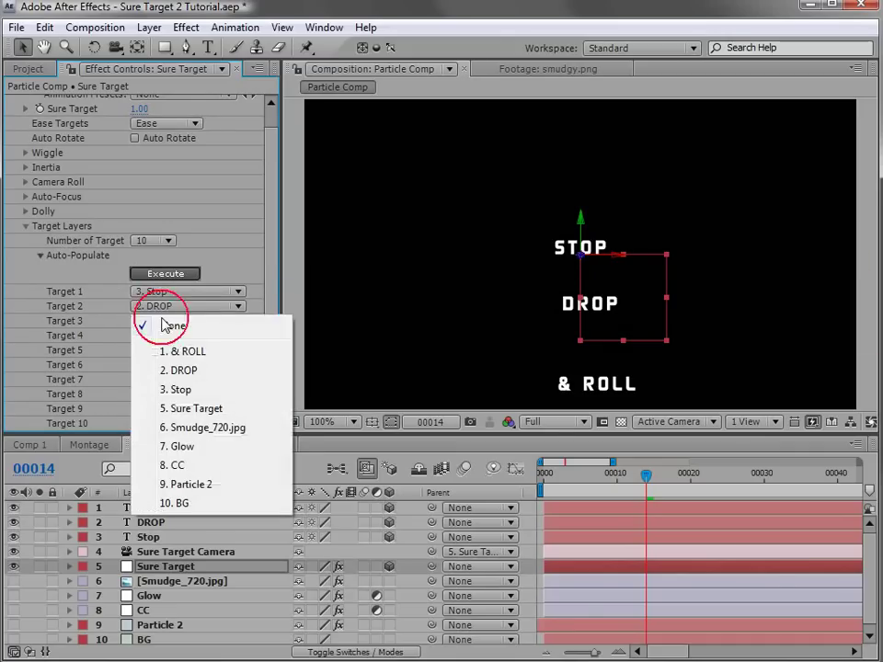
click(187, 349)
Keyframe the Sure Target value at 1 on frame 0 and at 2 on frame 5
drag(639, 485, 532, 487)
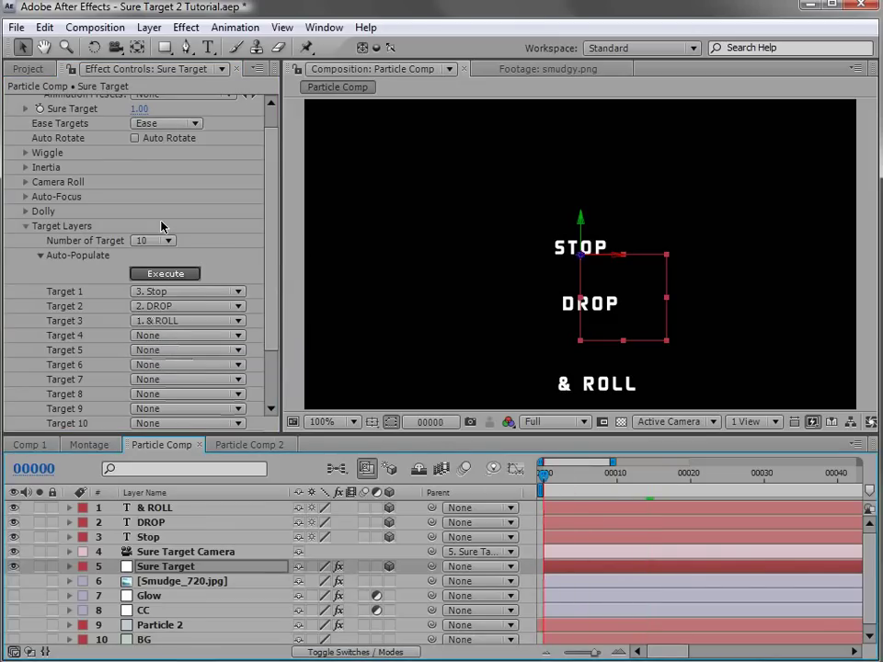
drag(274, 278, 273, 247)
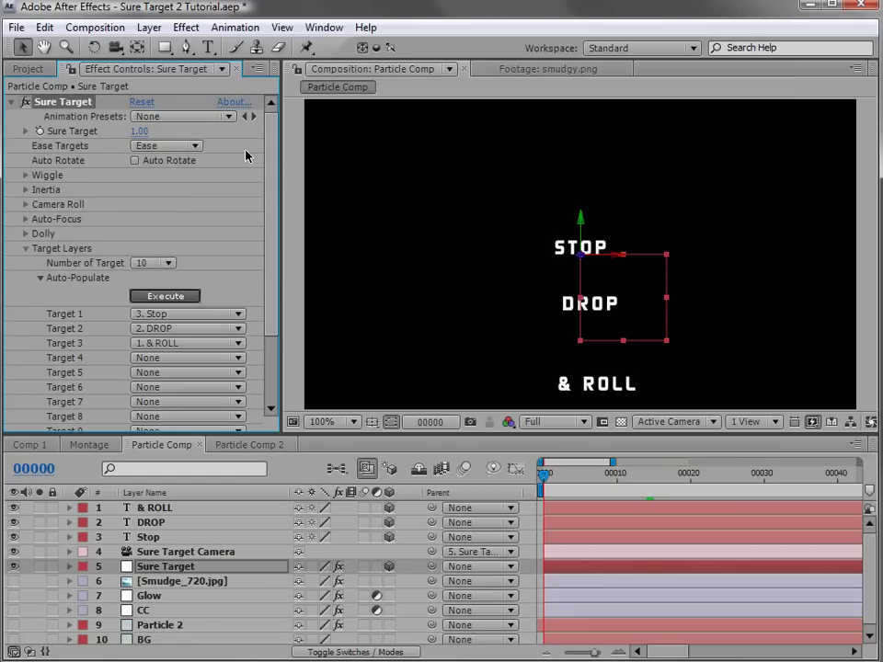
click(38, 134)
drag(545, 474, 580, 473)
click(138, 128)
key(Return)
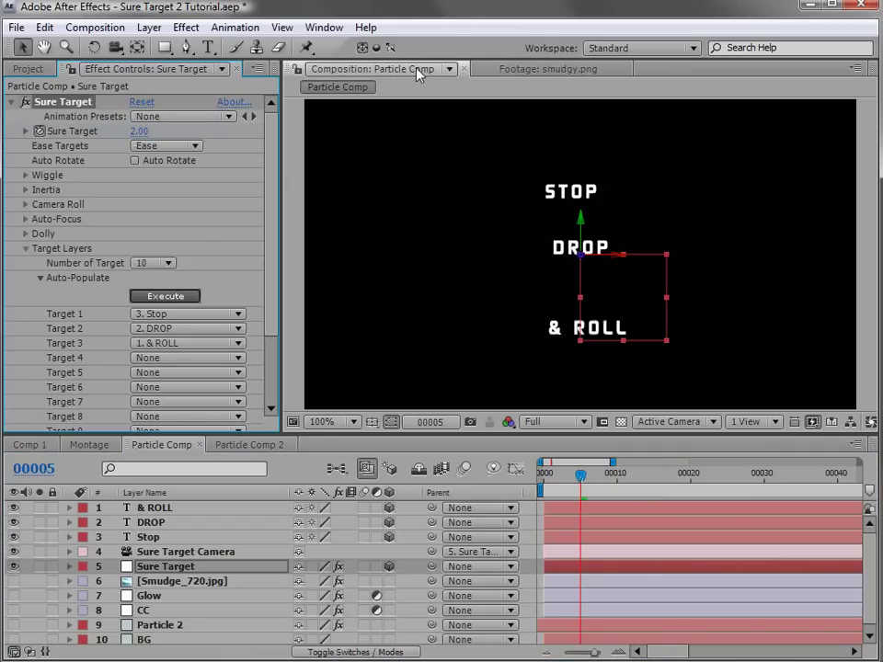
Reveal the null's keyframes in an enlarged timeline and add a hold keyframe for the Sure Target value 2 at frame 9
key(u)
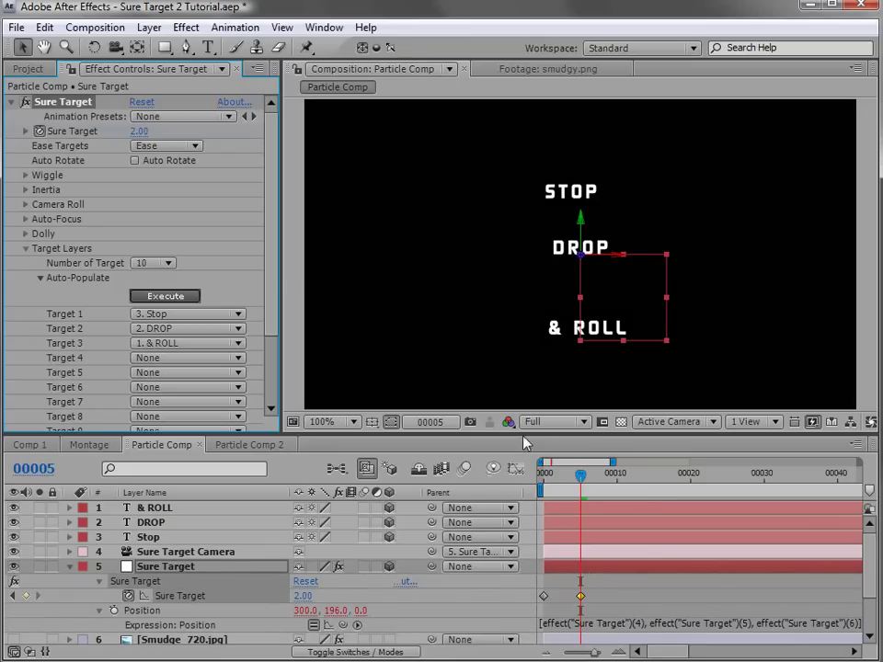
drag(524, 443, 465, 393)
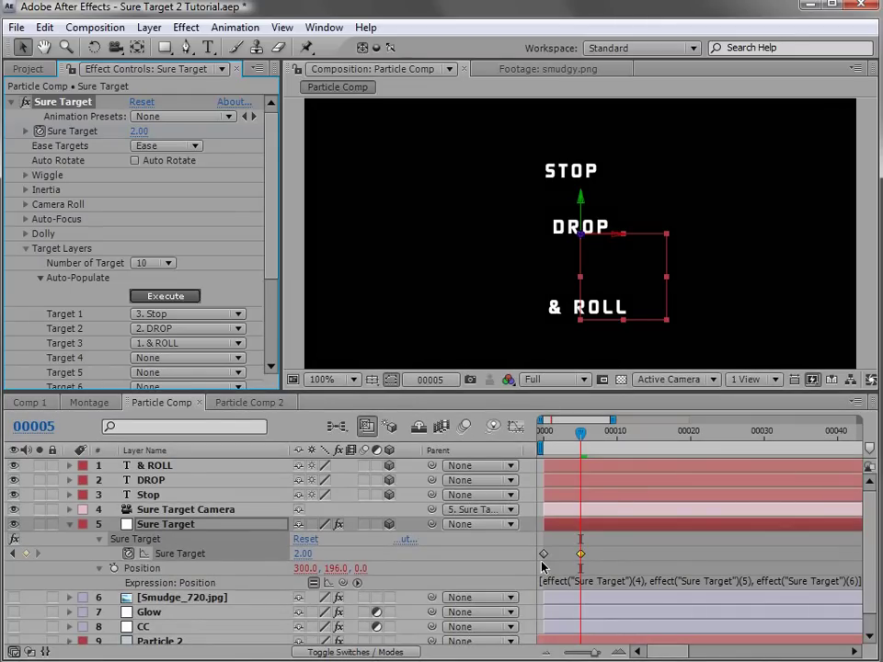
click(610, 432)
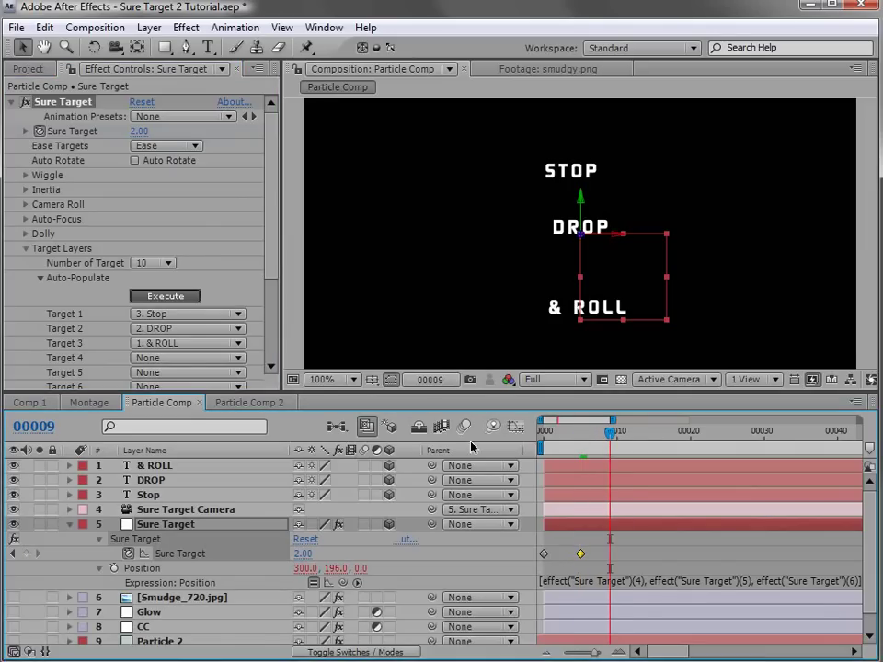
click(25, 554)
Set the Sure Target value to 3 at frame 13
drag(610, 432, 640, 457)
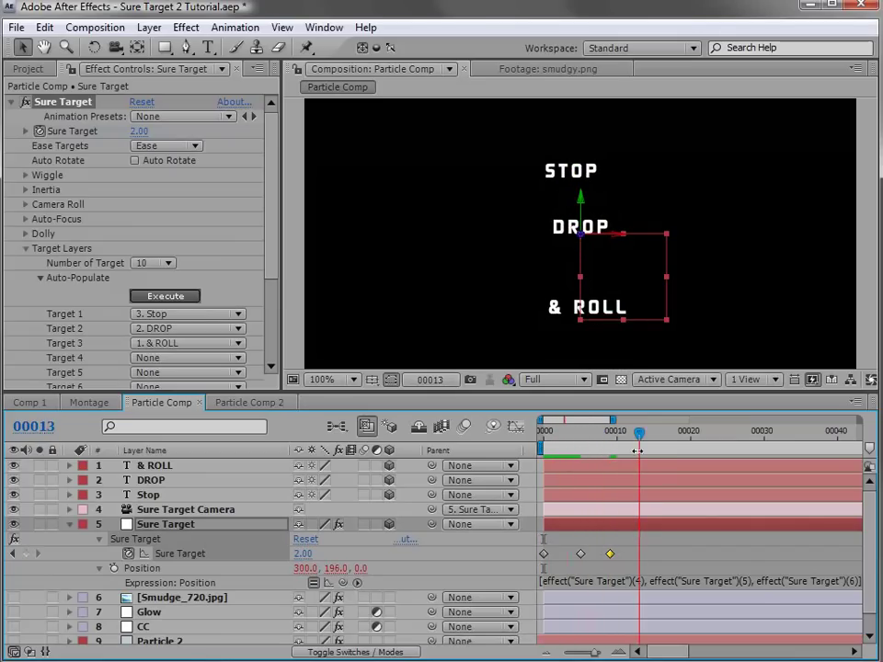
click(303, 554)
text(3)
key(Return)
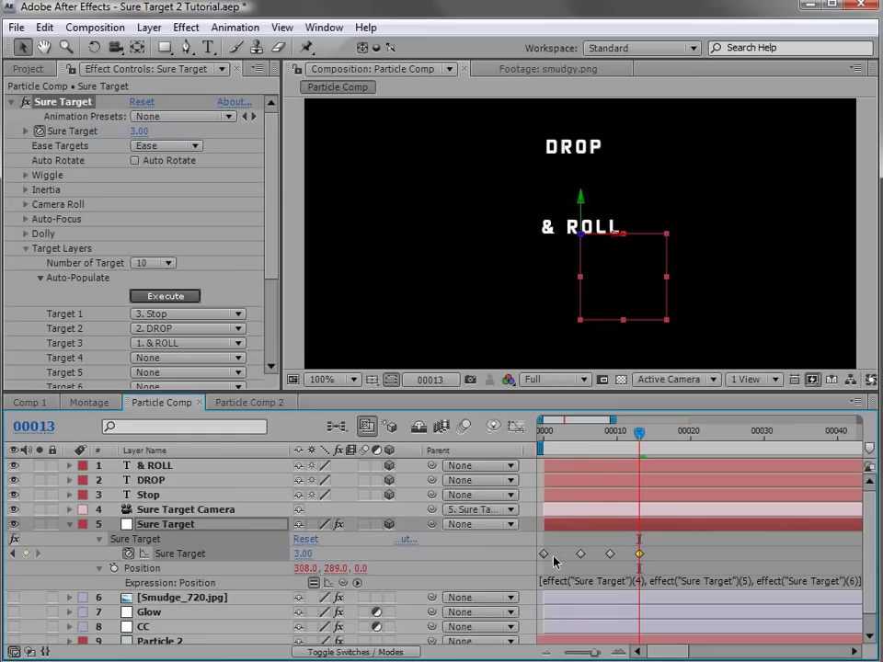
At frame 0, move the DROP text layer away from STOP and & ROLL, out of the camera's view
drag(563, 440, 531, 492)
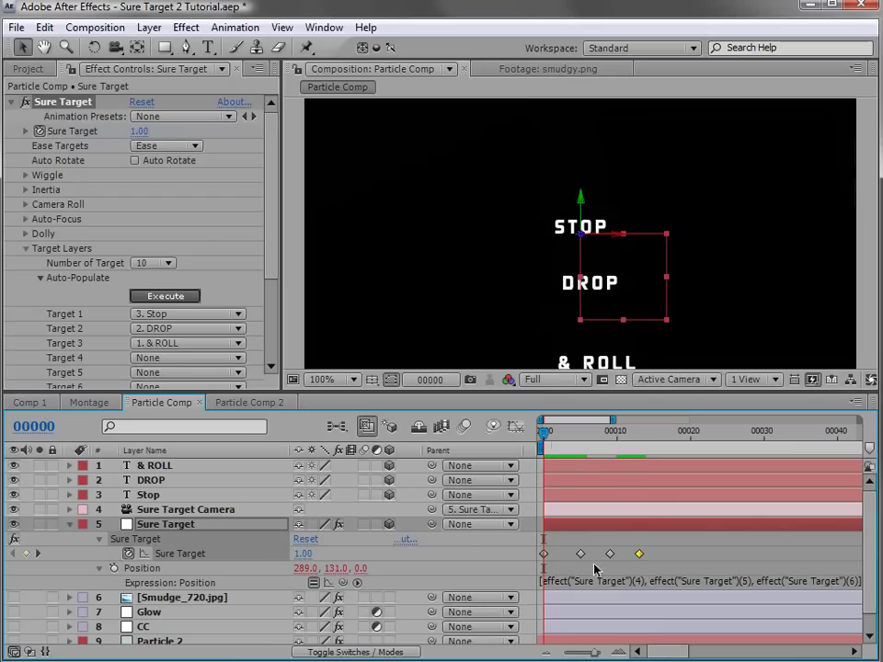
click(590, 282)
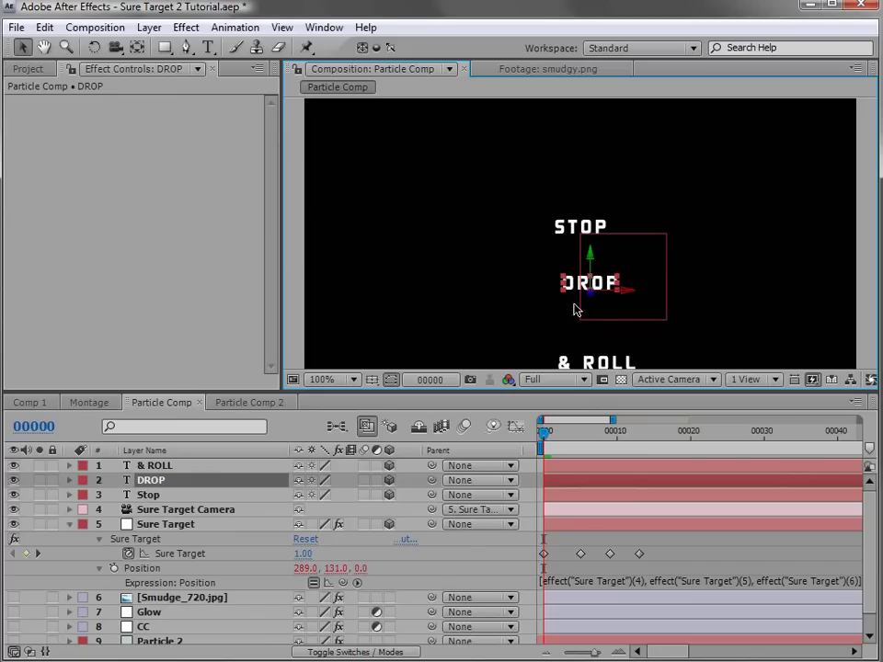
drag(595, 299, 660, 367)
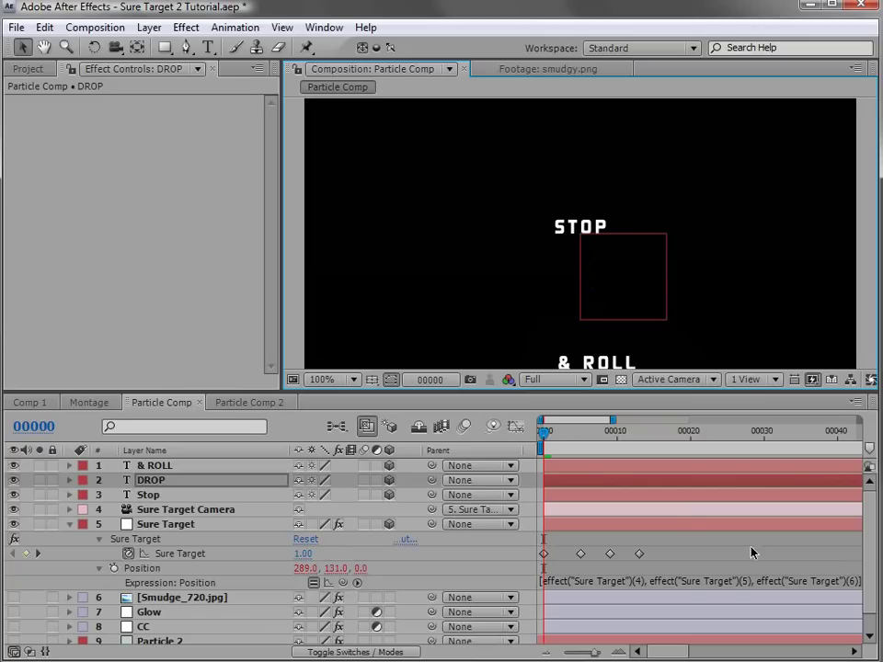
At frame 13, set the & ROLL layer's Y Rotation to 76°, keeping the Rotation tool in Orientation mode
drag(544, 431, 640, 441)
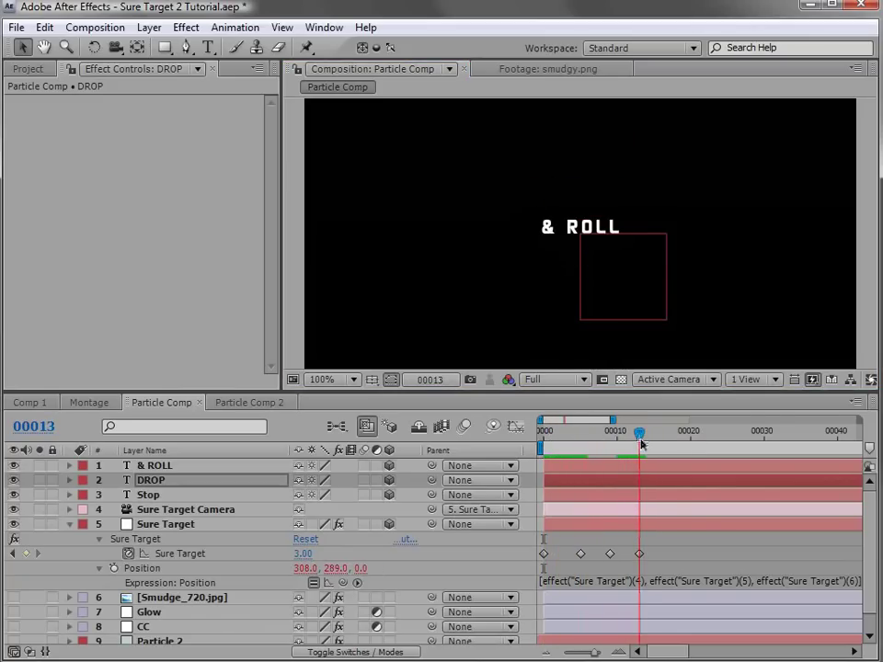
click(561, 235)
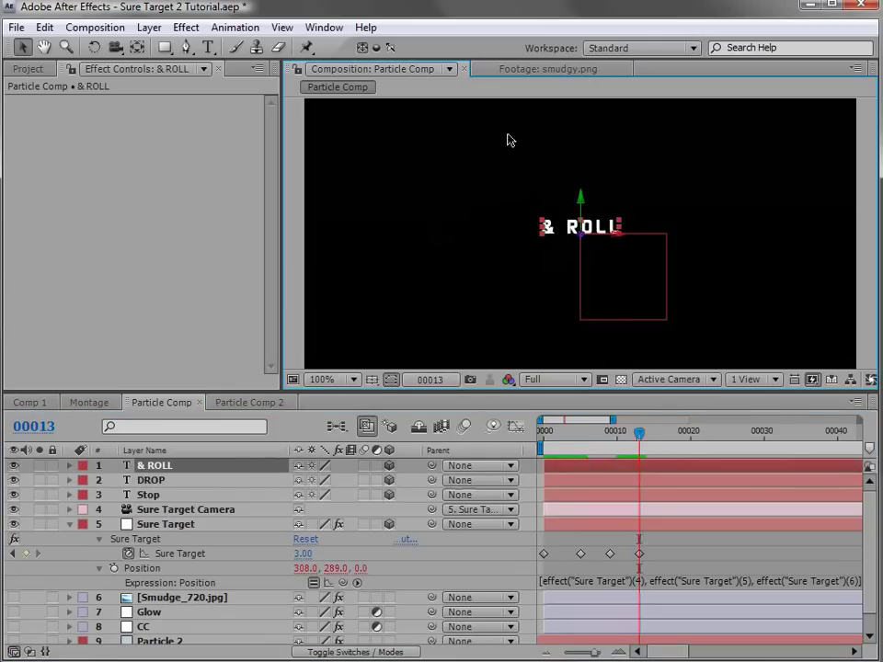
key(r)
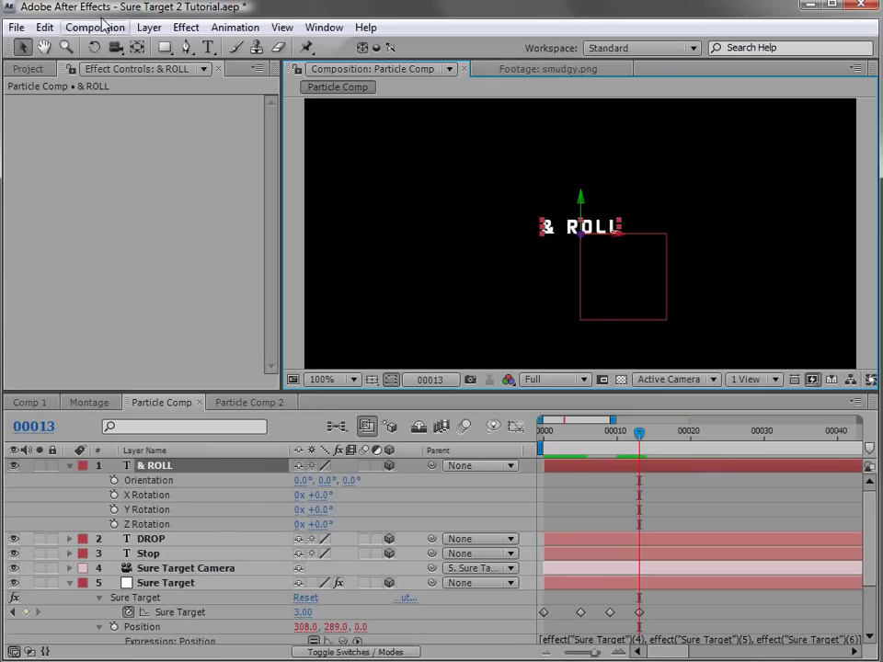
click(93, 47)
click(450, 49)
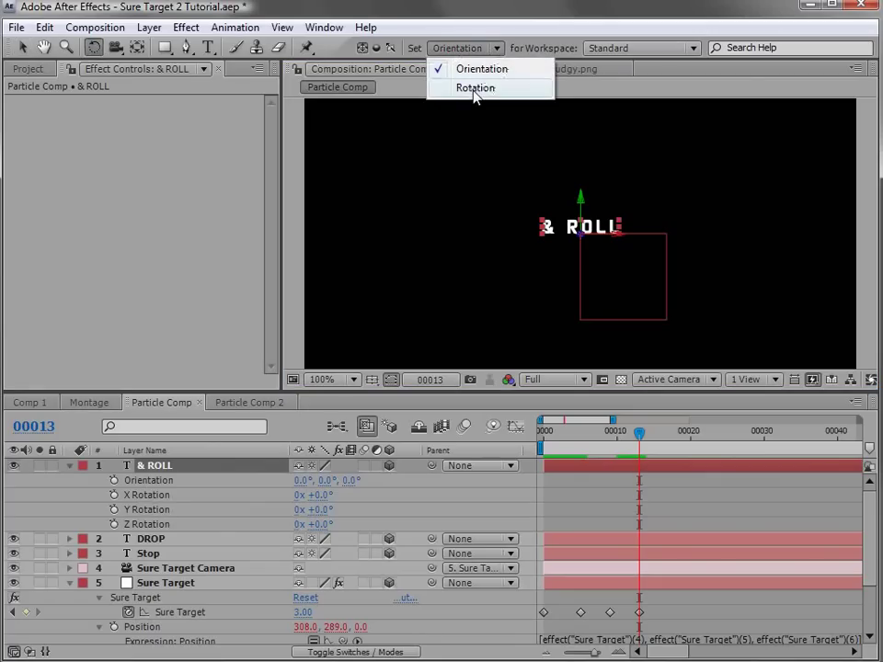
click(496, 70)
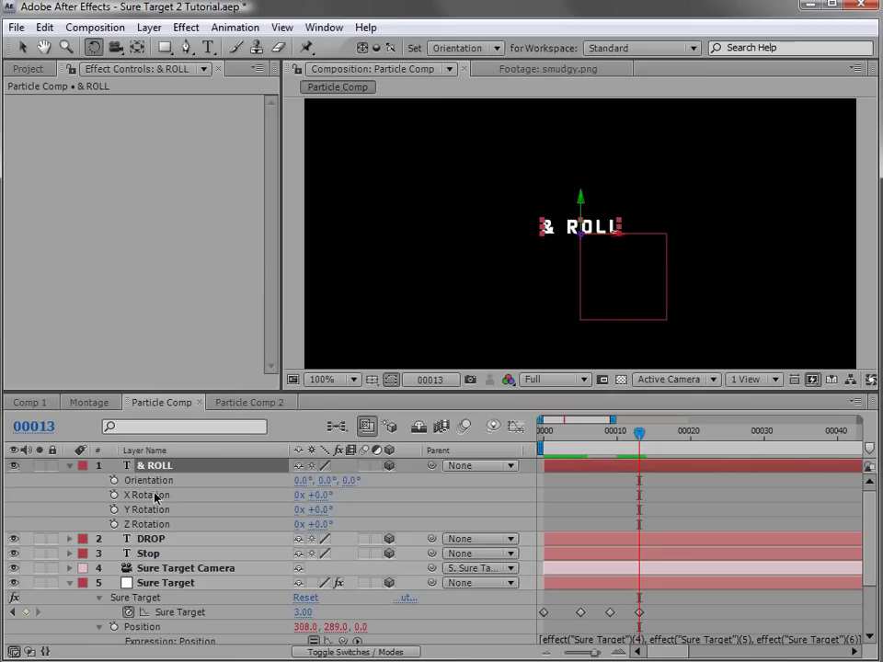
drag(321, 517, 394, 515)
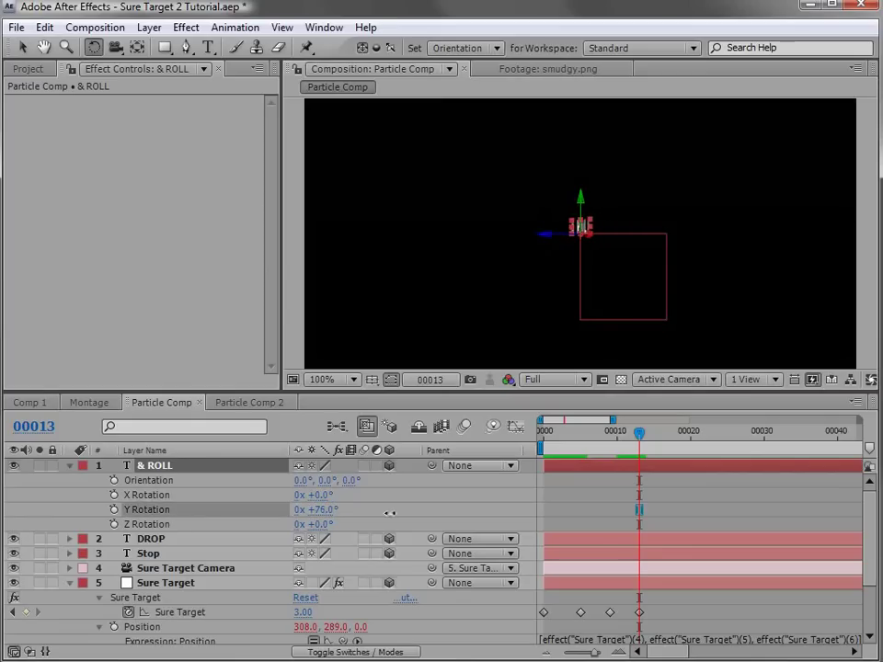
click(548, 291)
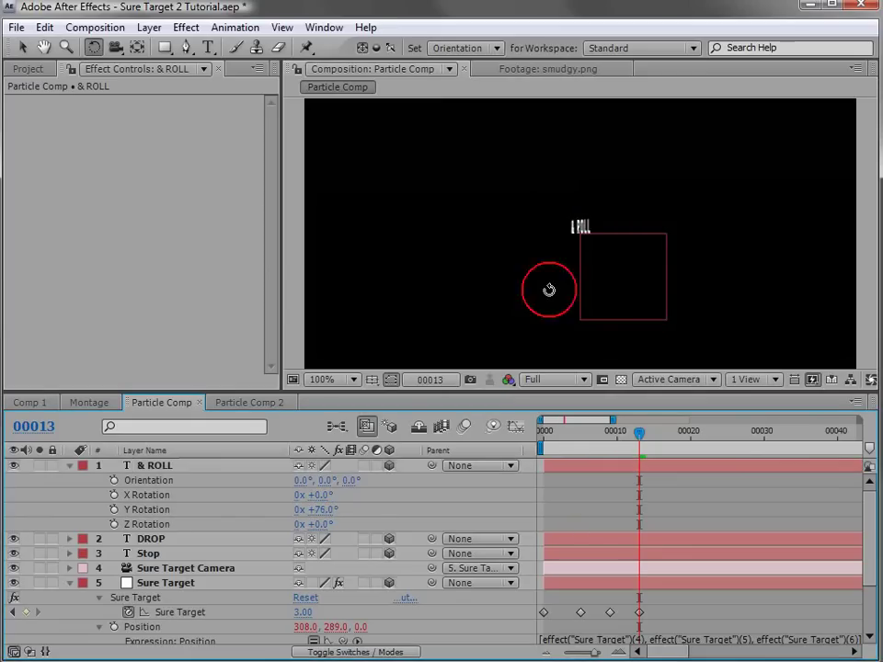
Enable Auto Rotate in the Sure Target null's effect settings and check the camera view at frame 10
click(170, 582)
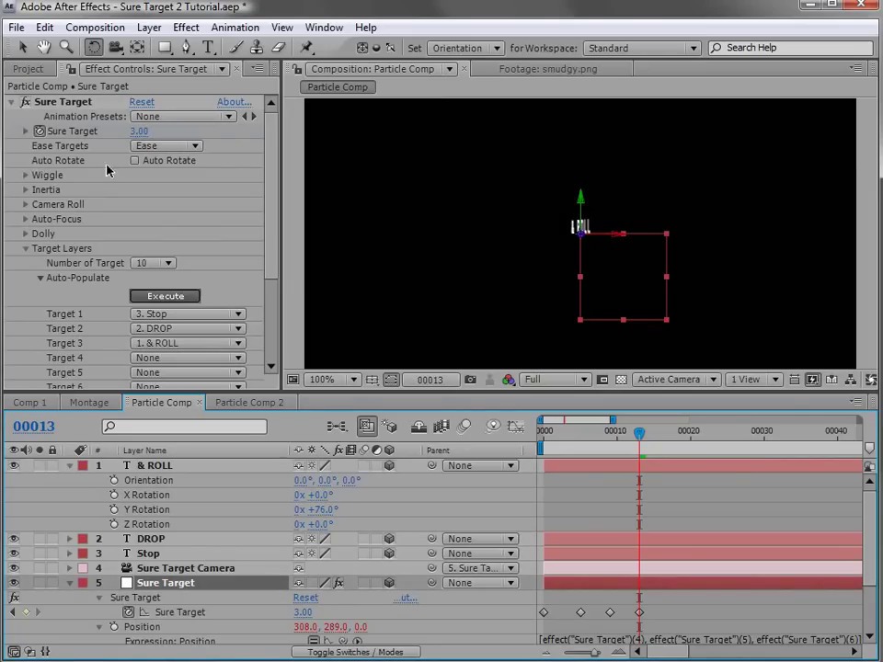
click(135, 161)
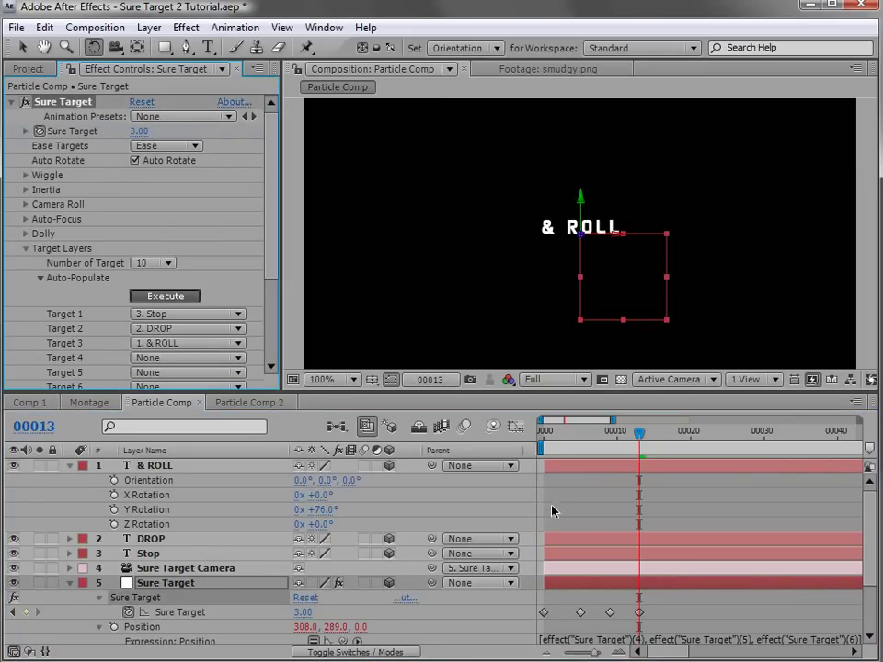
drag(639, 432, 616, 446)
Spread the last three Sure Target keyframes out to about frames 8, 16 and 25, and scrub through the motion
drag(648, 604, 538, 630)
drag(640, 613, 712, 612)
drag(610, 612, 646, 614)
drag(580, 613, 737, 620)
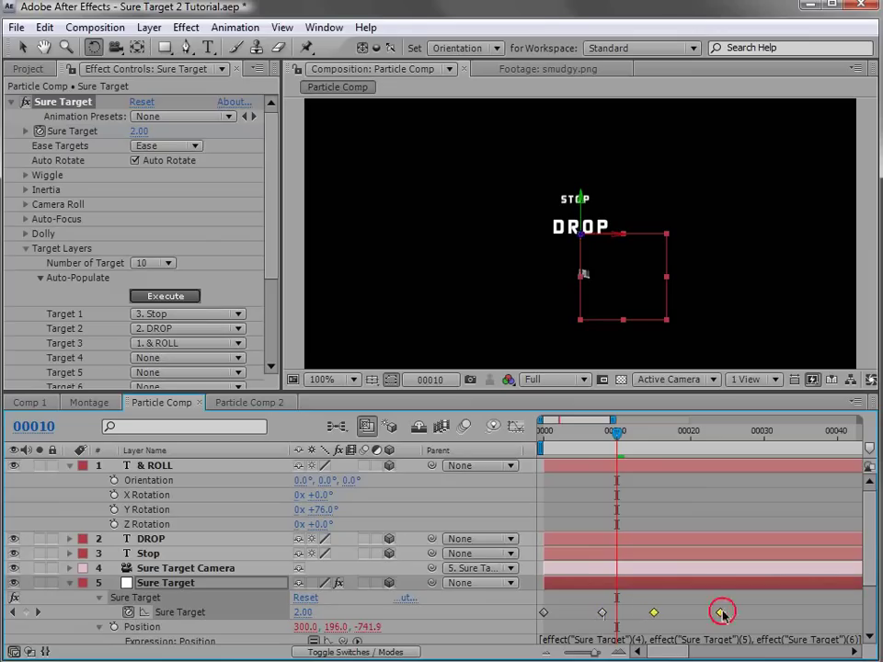
click(760, 605)
drag(616, 430, 726, 469)
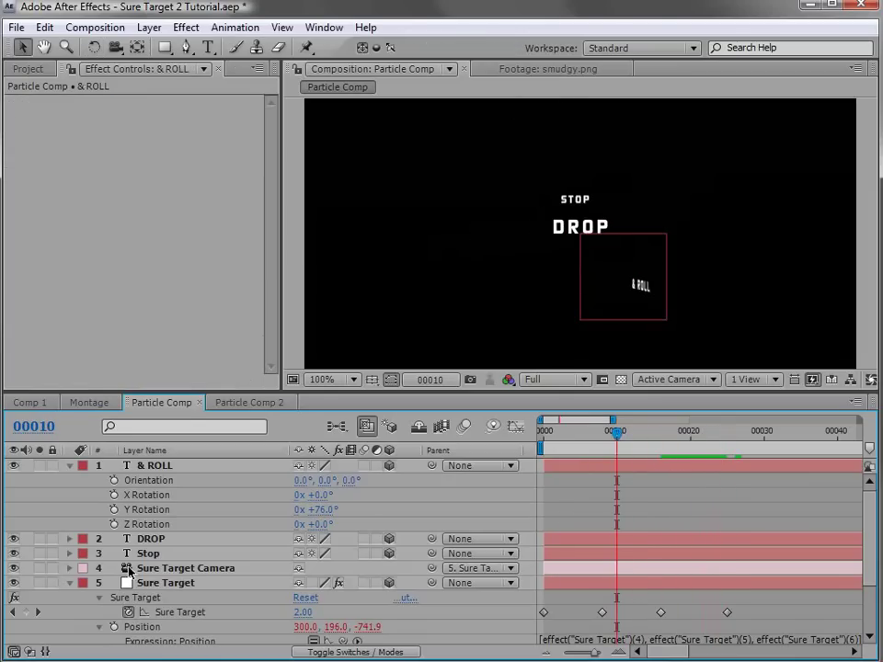
Collapse the null's properties, enlarge the timeline and make the Smudge_720.jpg through BG layers visible
click(69, 582)
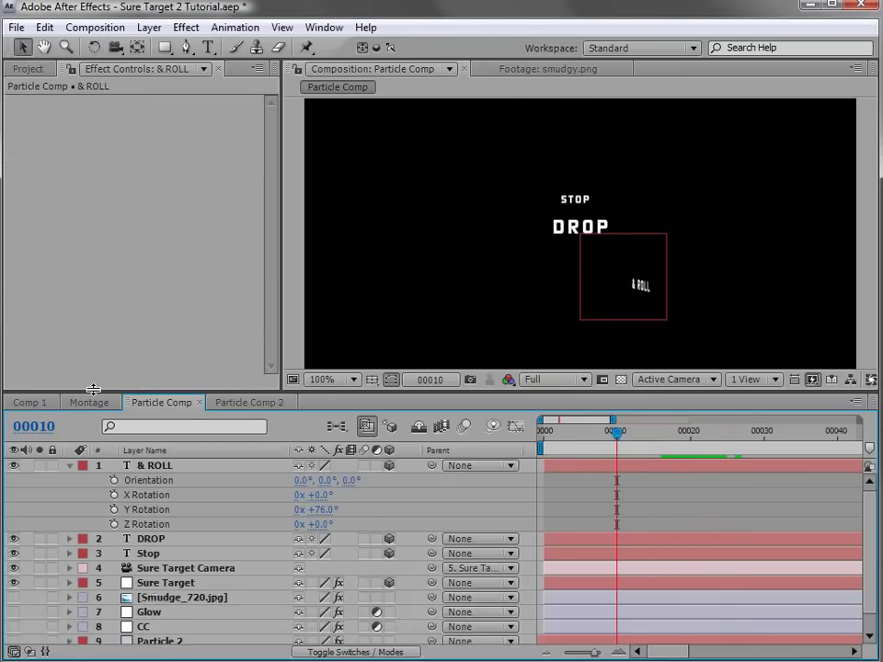
drag(92, 391, 72, 313)
drag(14, 518, 14, 577)
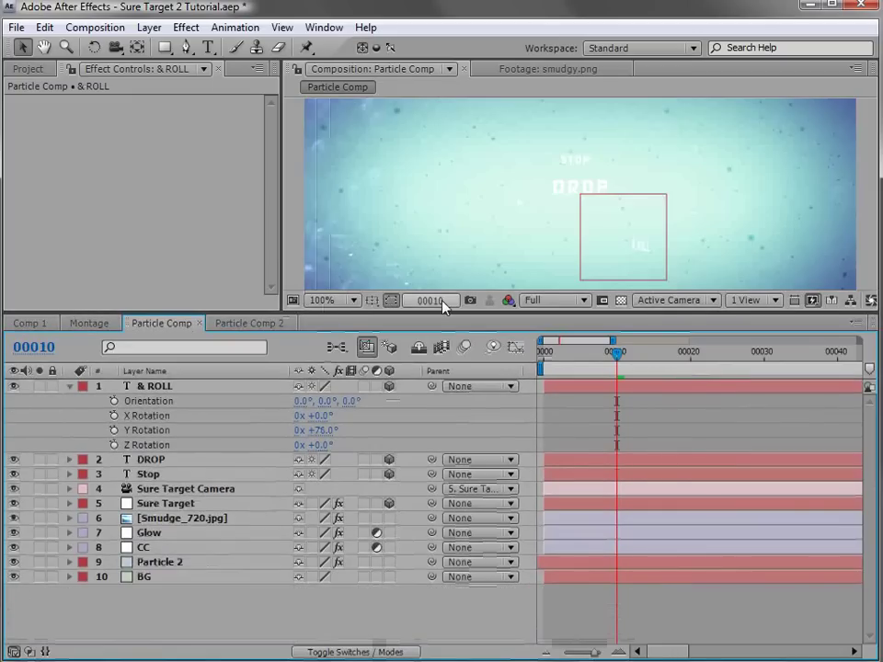
Change the fill colour of the Stop, DROP and & ROLL text layers to dark blue 344459
click(144, 474)
shift+click(153, 386)
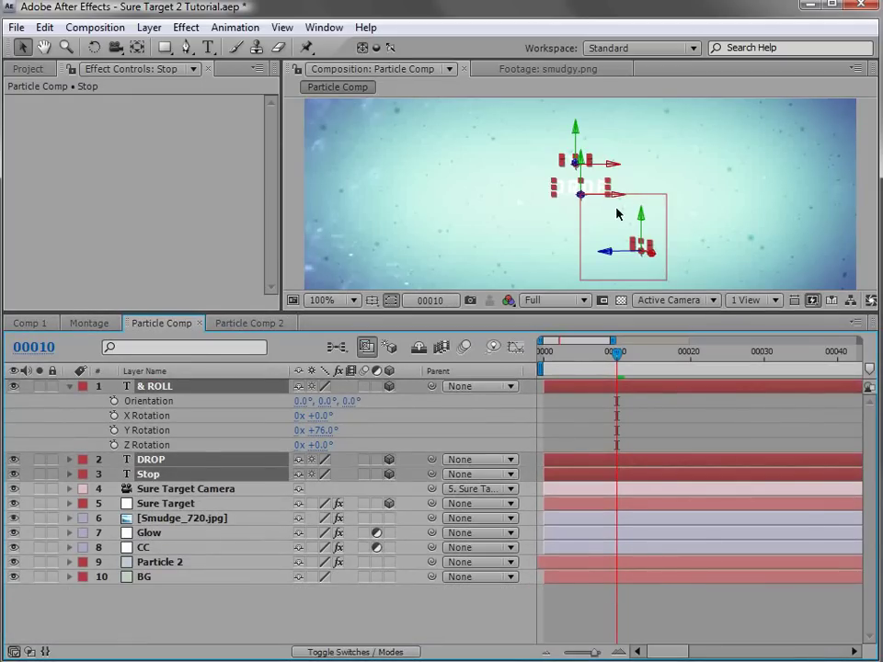
key(ctrl+6)
drag(641, 307, 486, 285)
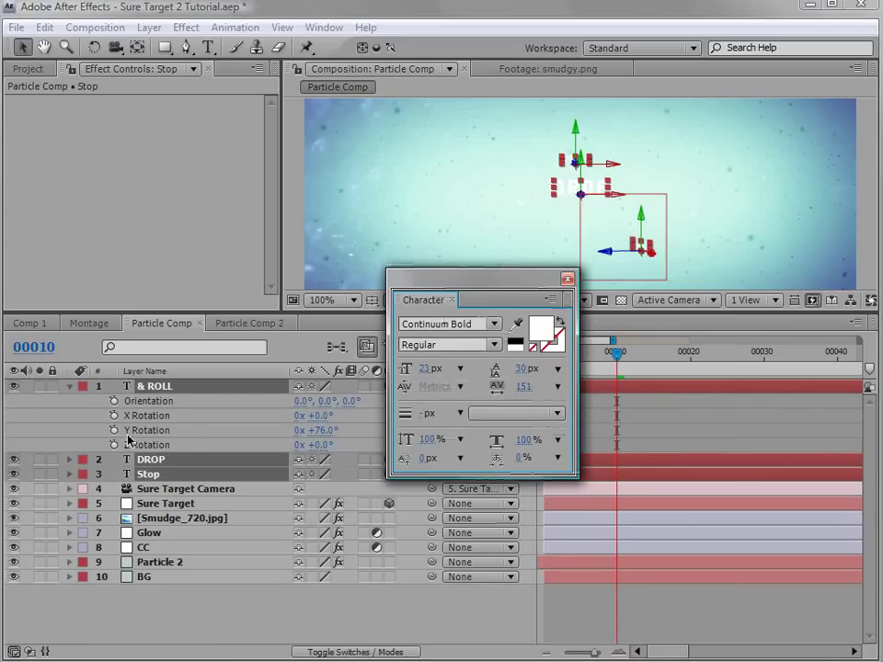
click(549, 328)
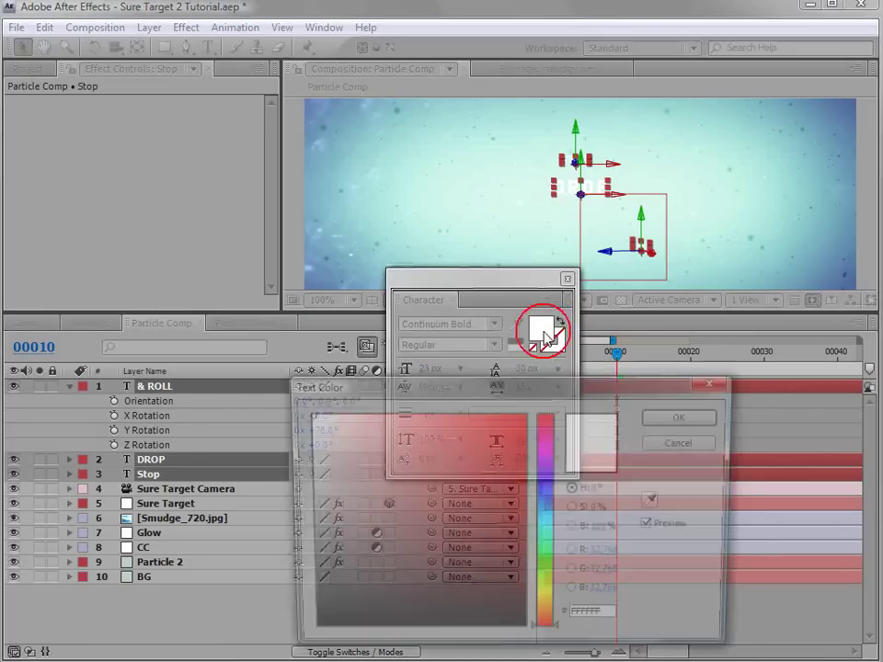
click(547, 509)
drag(373, 504, 402, 568)
drag(387, 530, 396, 557)
click(684, 417)
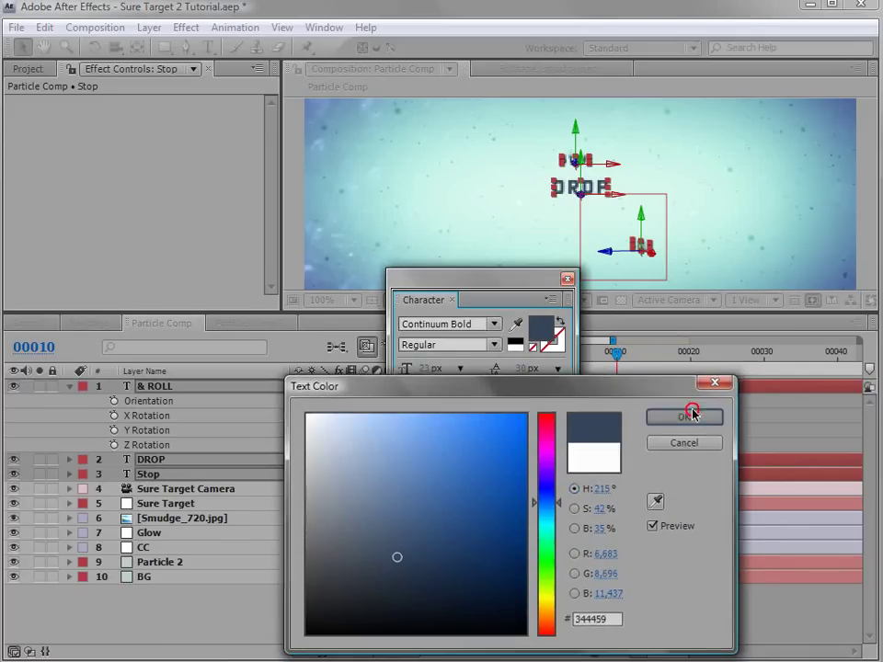
drag(469, 301, 760, 111)
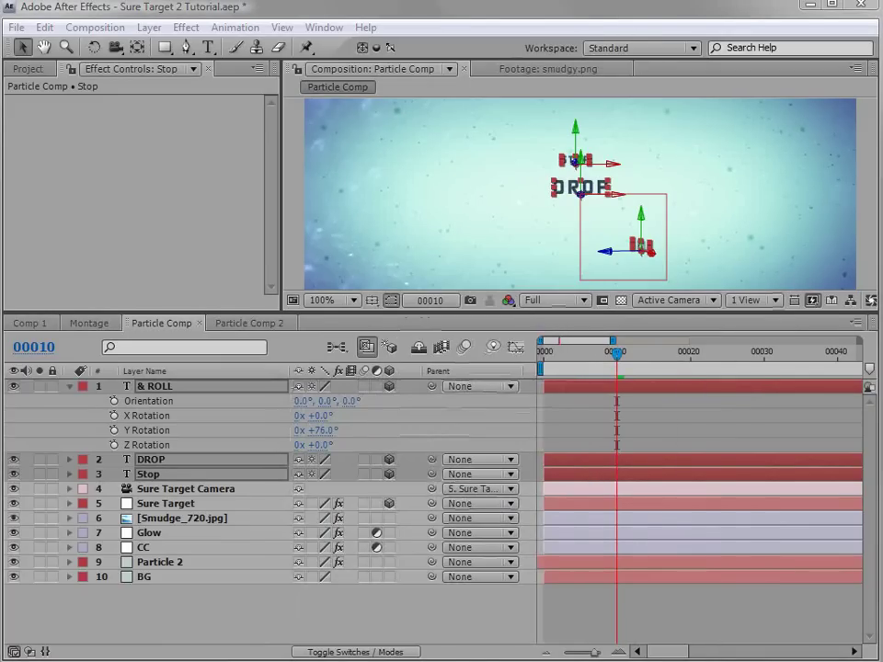
click(632, 579)
Scrub the camera move from frame 0 to frame 10, and set the null's Ease Targets to None
drag(614, 359, 661, 402)
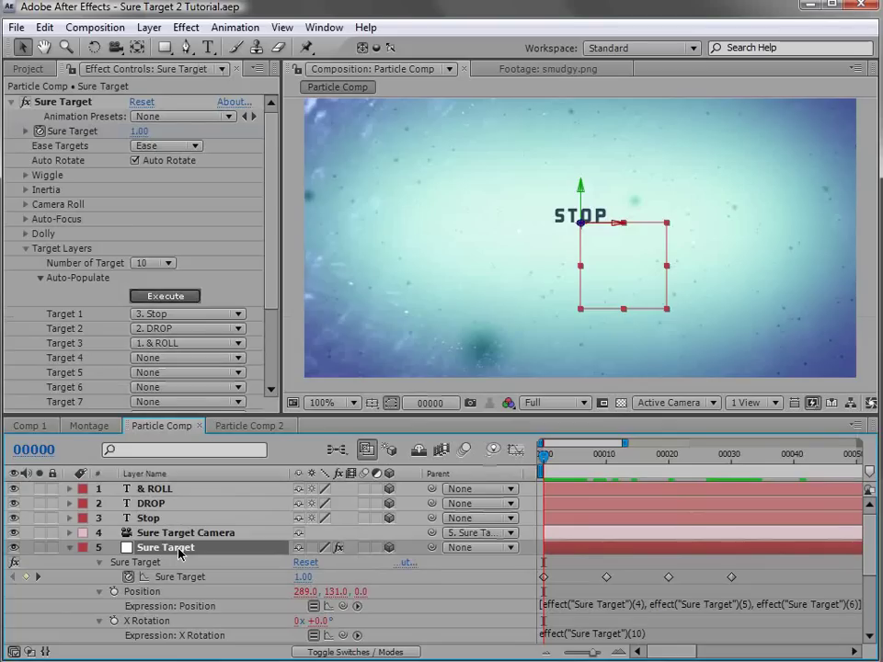
drag(542, 455, 605, 479)
click(175, 145)
click(173, 149)
drag(546, 456, 606, 459)
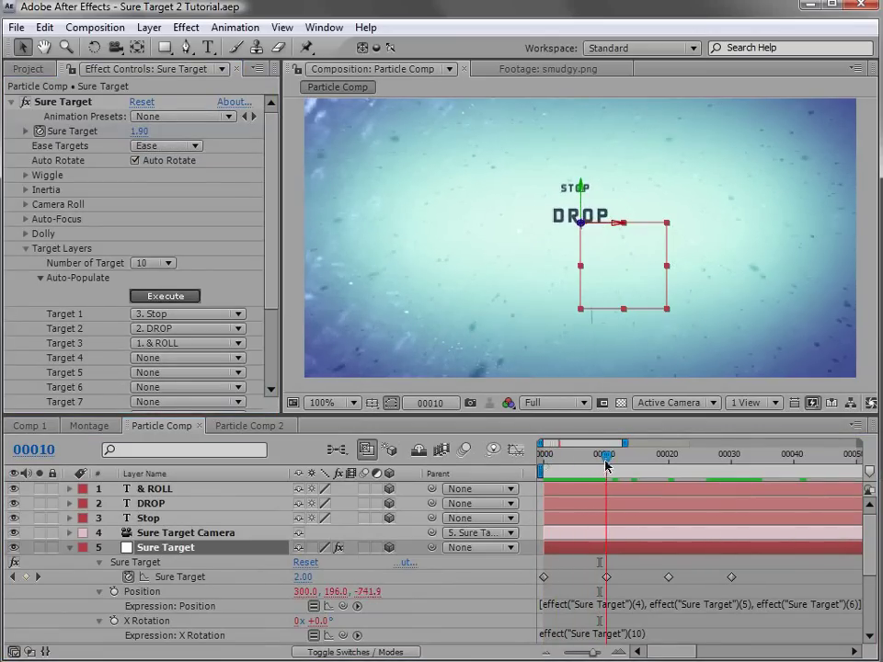
click(158, 145)
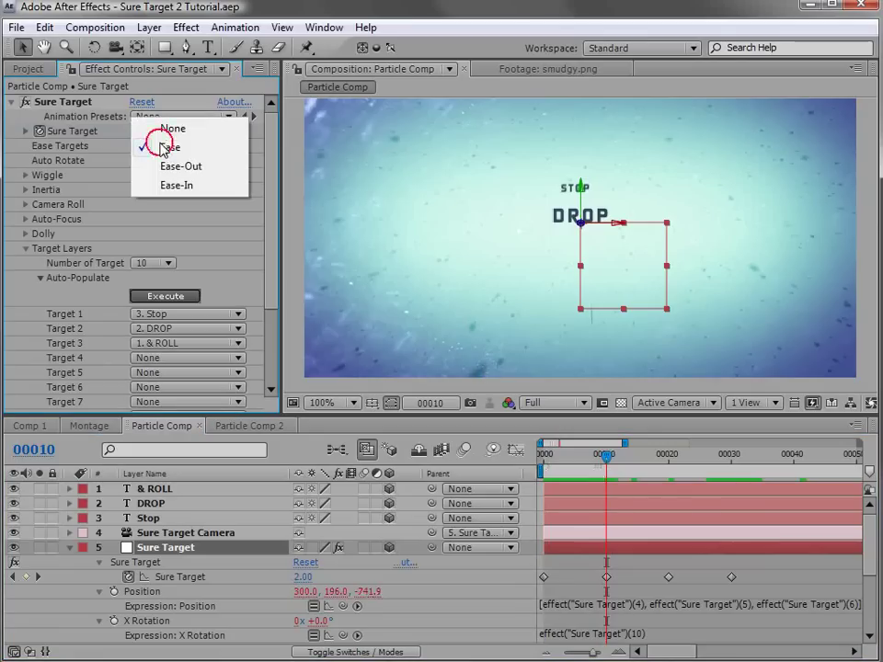
click(184, 127)
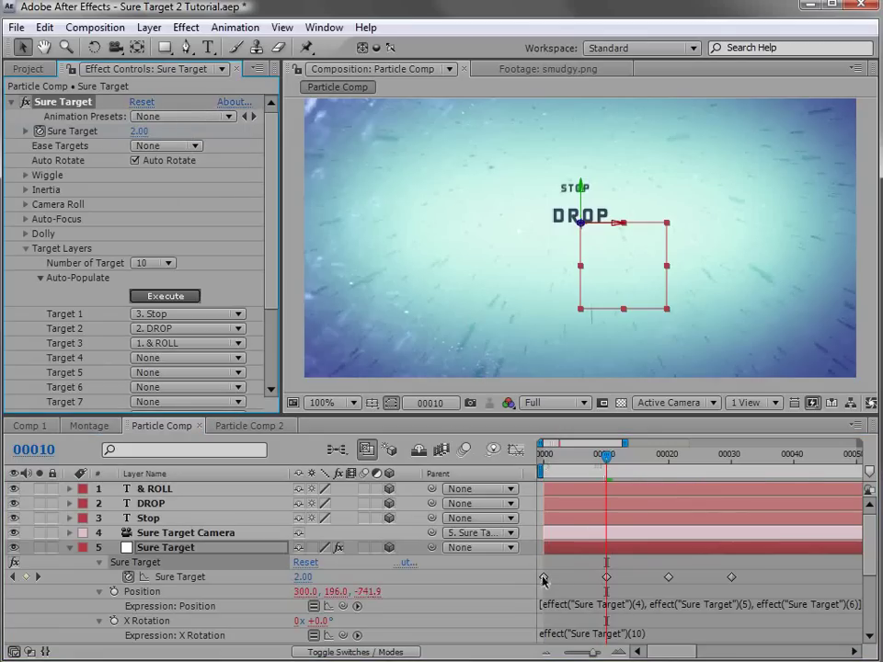
Try Easy Ease on the Sure Target keyframe at frame 10, scrub the move and revert the keyframe to linear
click(605, 577)
click(605, 577)
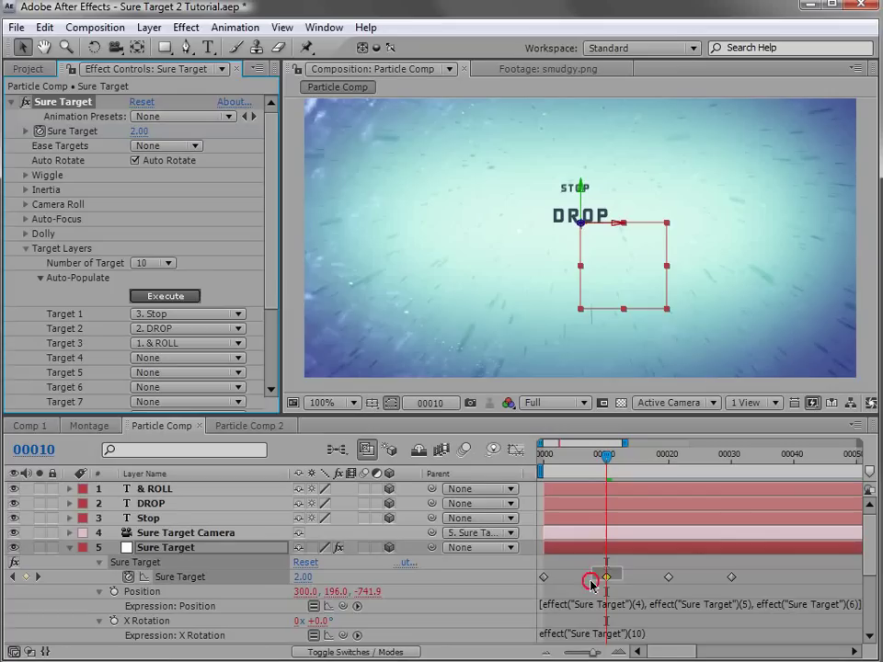
key(F9)
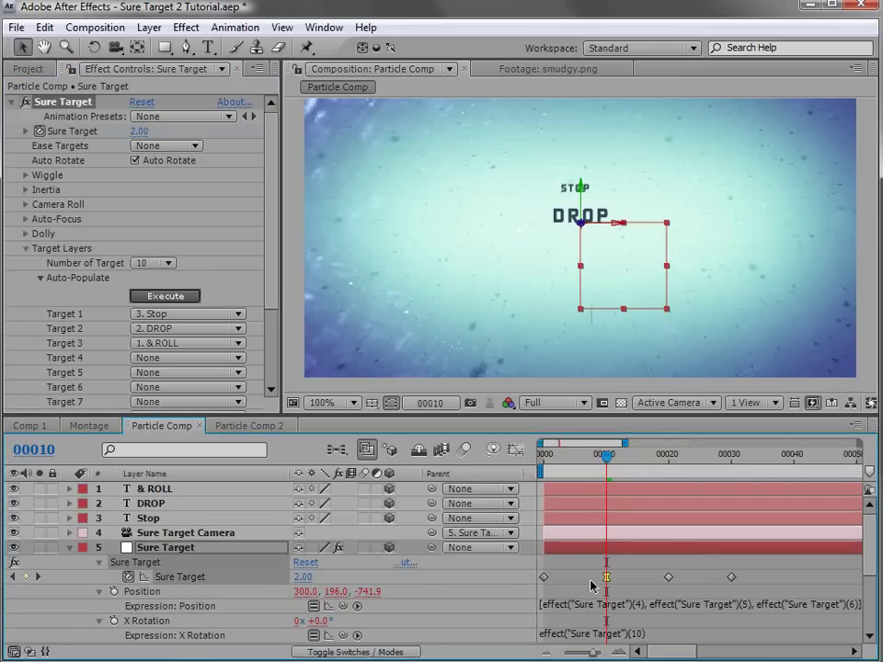
drag(605, 454, 581, 454)
key(k)
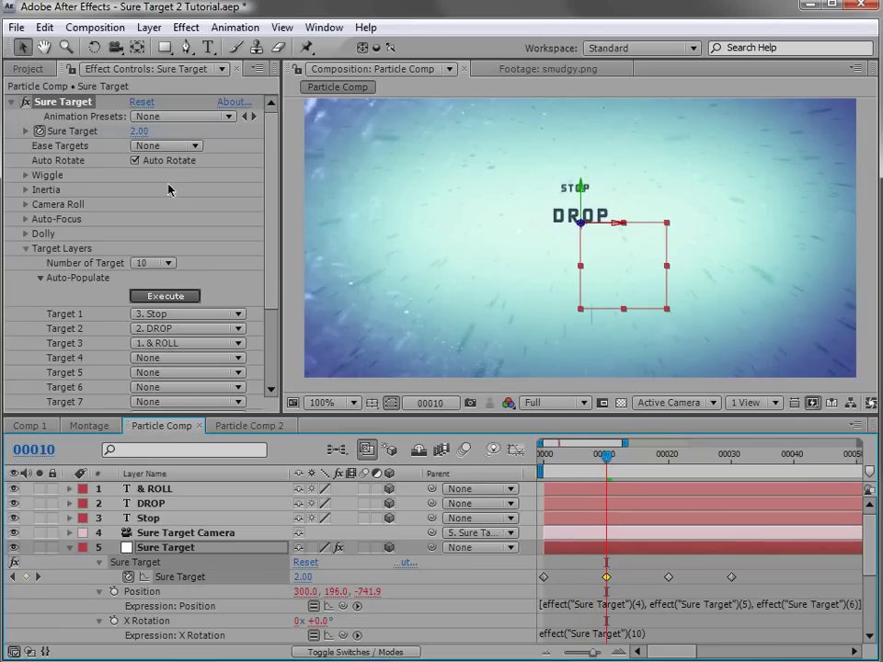
Set Ease Targets to Ease-Out and scrub the camera move up to frame 29
click(173, 146)
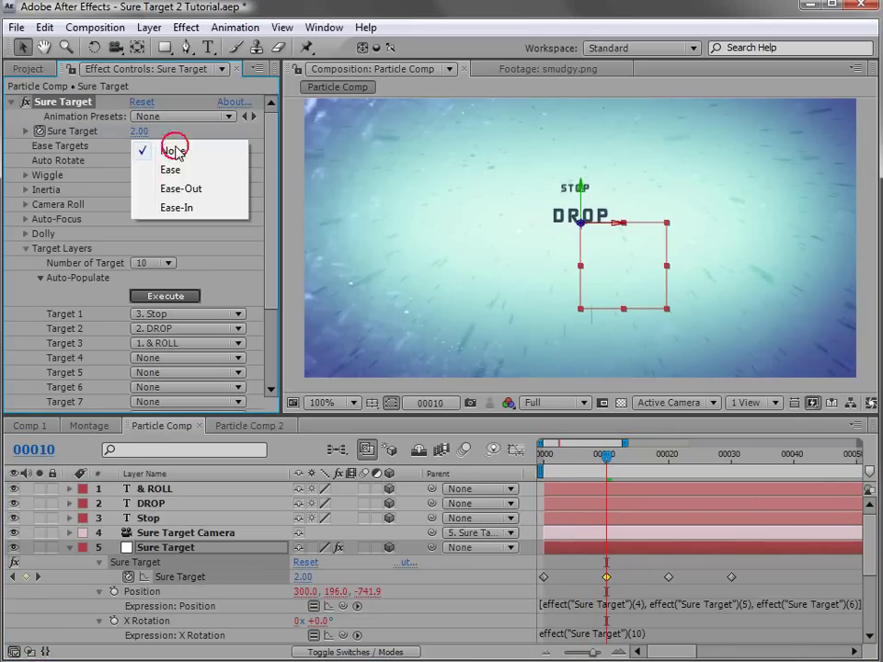
click(190, 190)
drag(605, 462, 718, 488)
Switch Ease Targets back to Ease
click(165, 145)
click(162, 147)
click(157, 148)
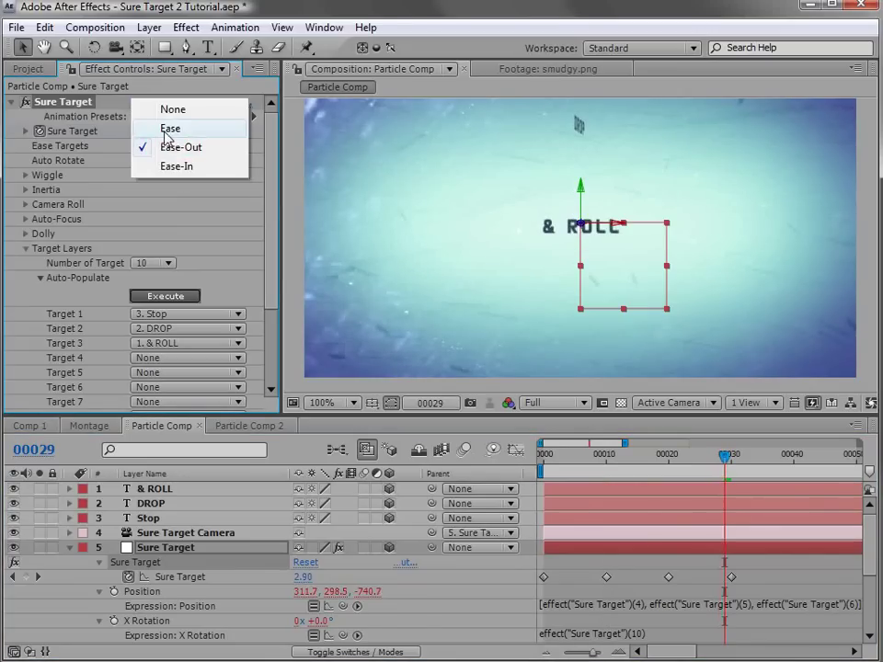
click(167, 133)
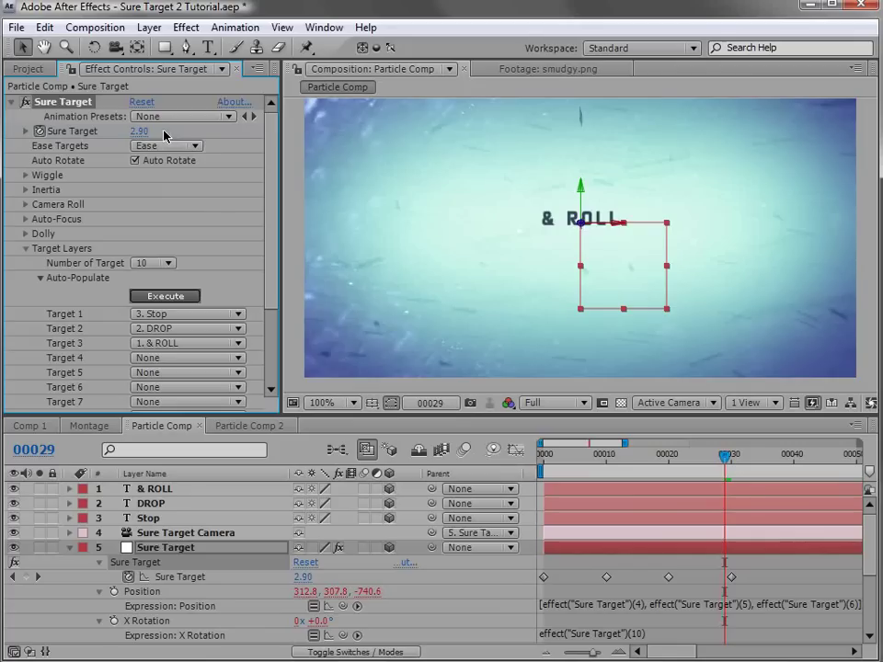
Set Wiggle Speed to 0.5 and Wiggle Amount to 40, preview the animation and collapse the Wiggle settings
click(26, 175)
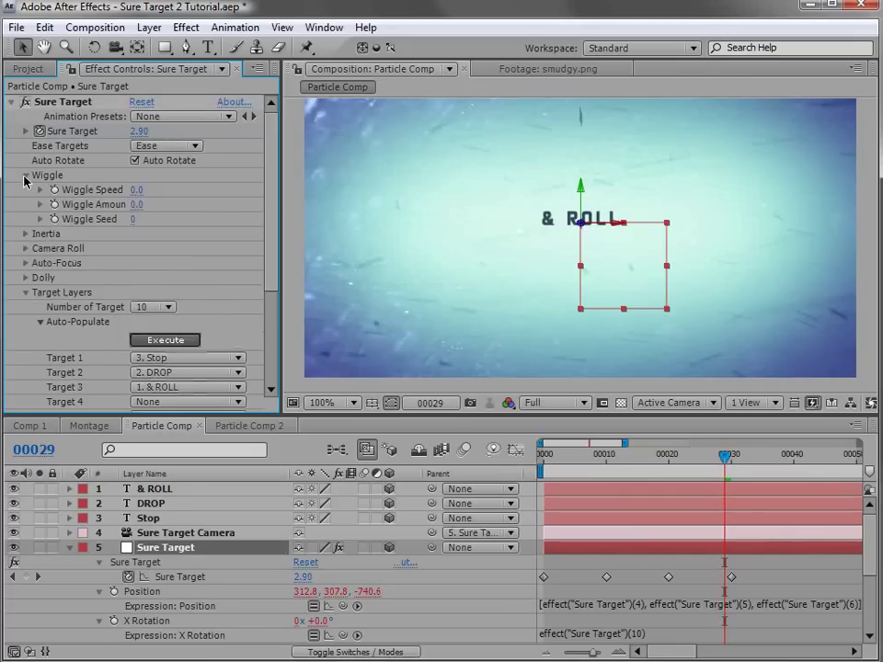
click(136, 189)
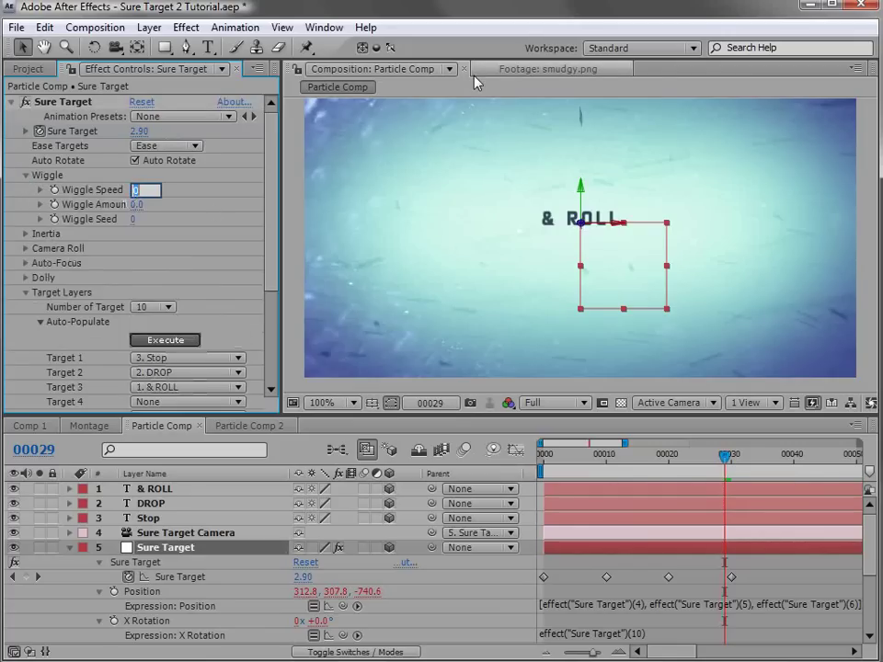
text(.5)
key(Return)
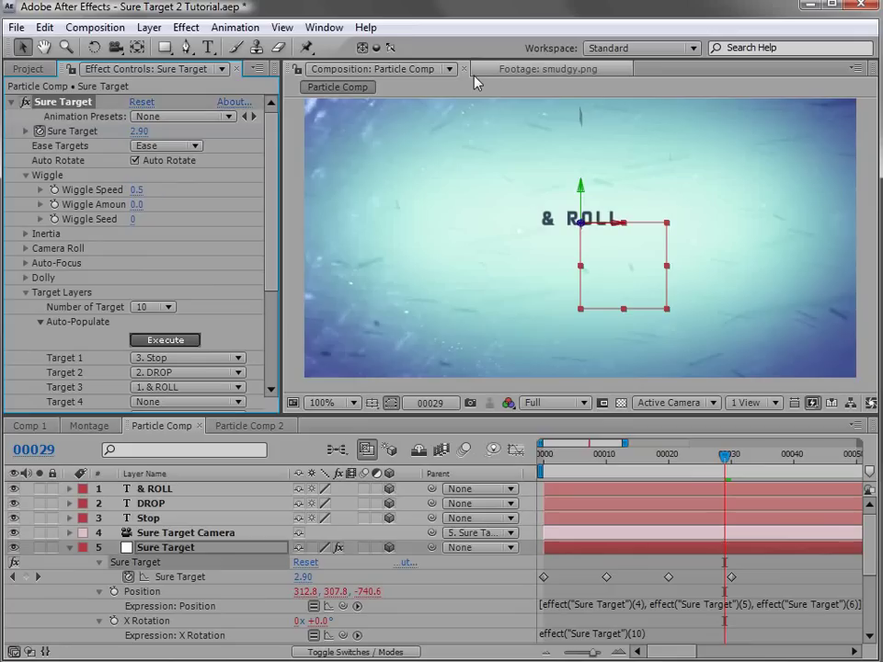
click(138, 204)
text(40)
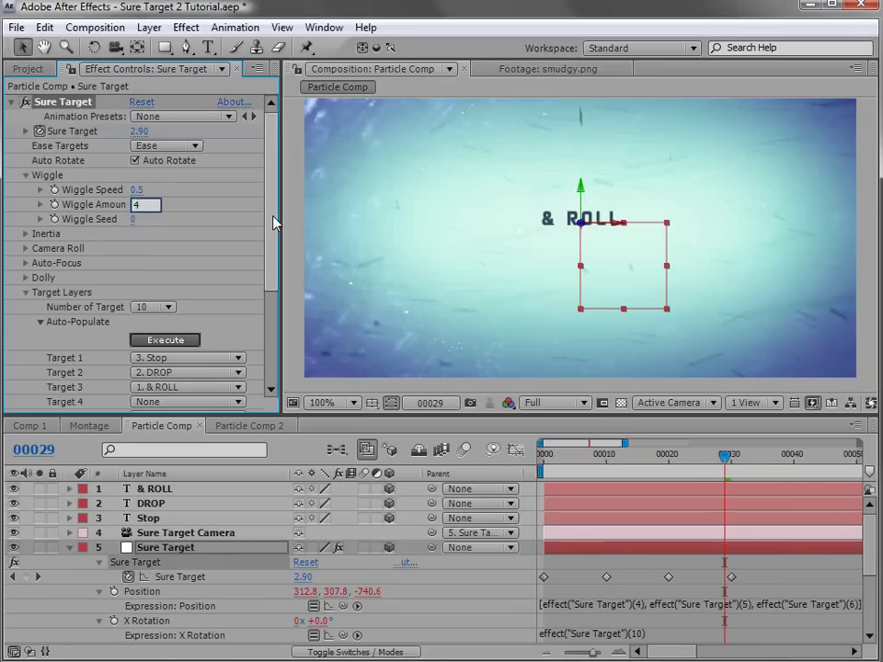
key(Return)
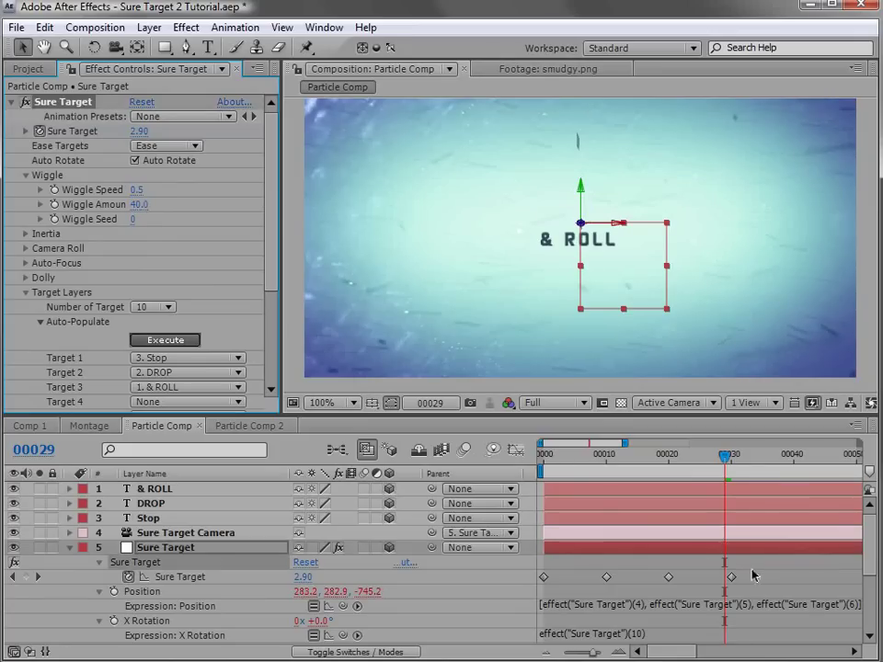
key(space)
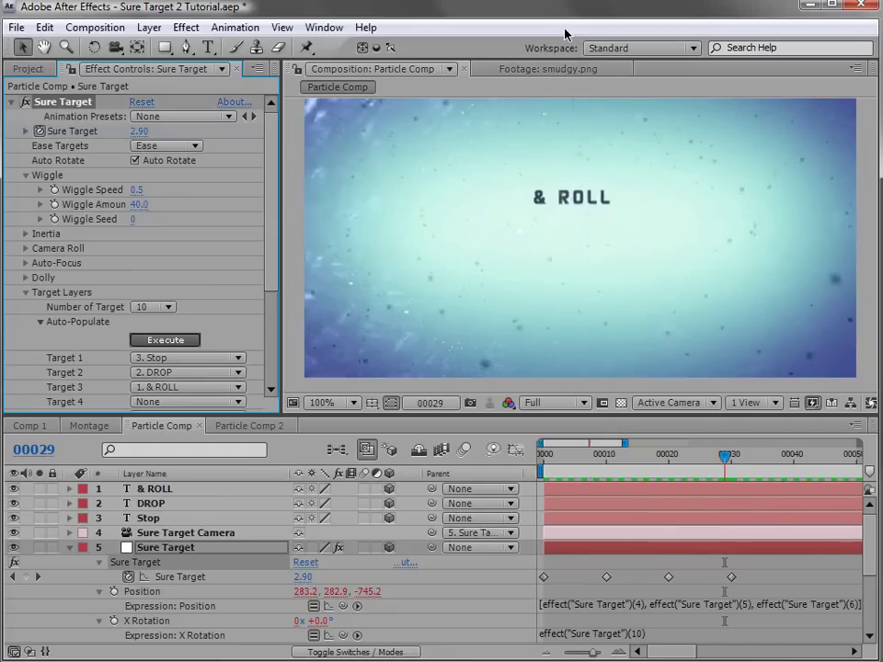
key(space)
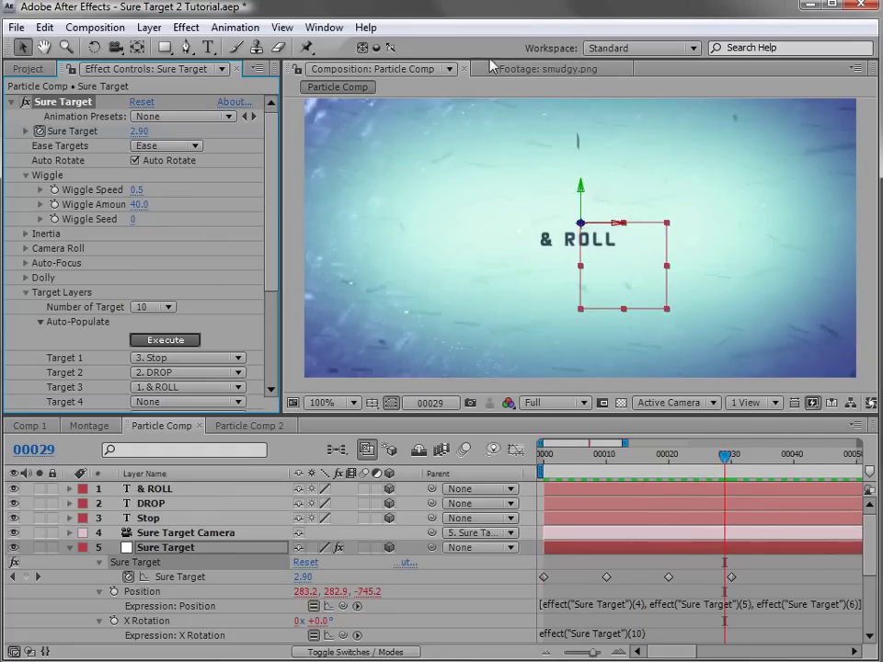
click(25, 175)
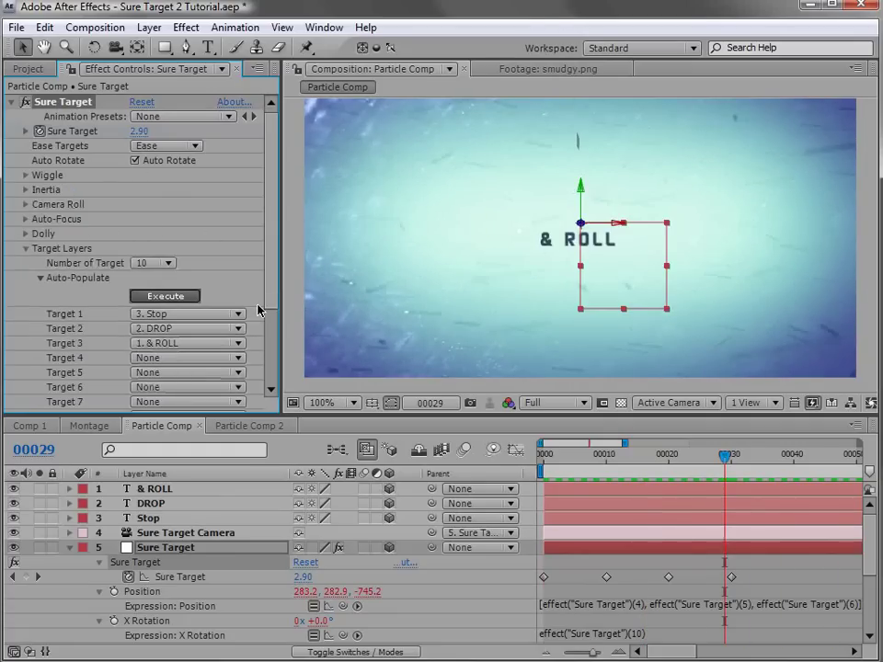
Expand the Inertia settings, set Ease Targets to Ease-Out and scrub the move from frame 0 to 10
click(26, 189)
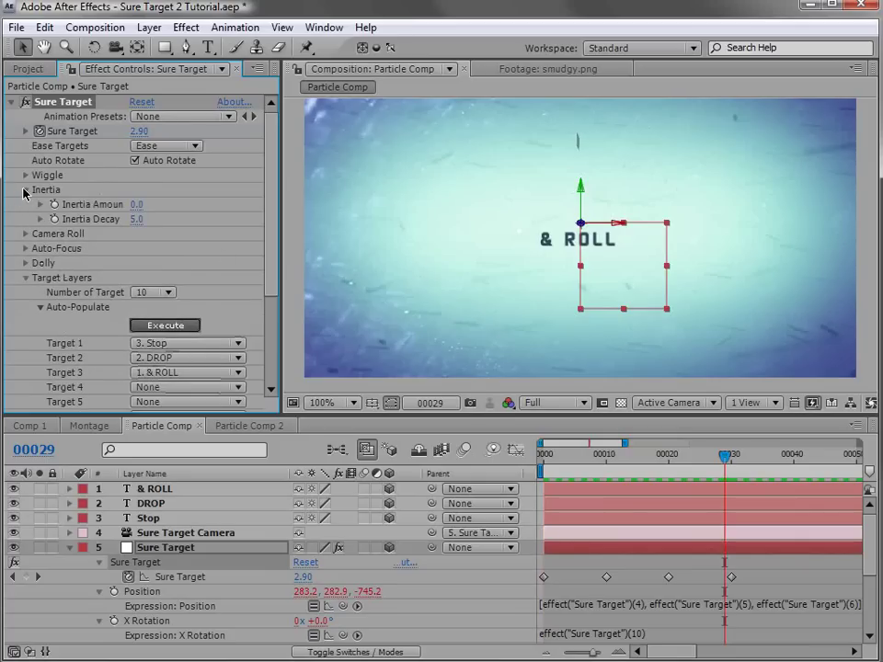
click(168, 145)
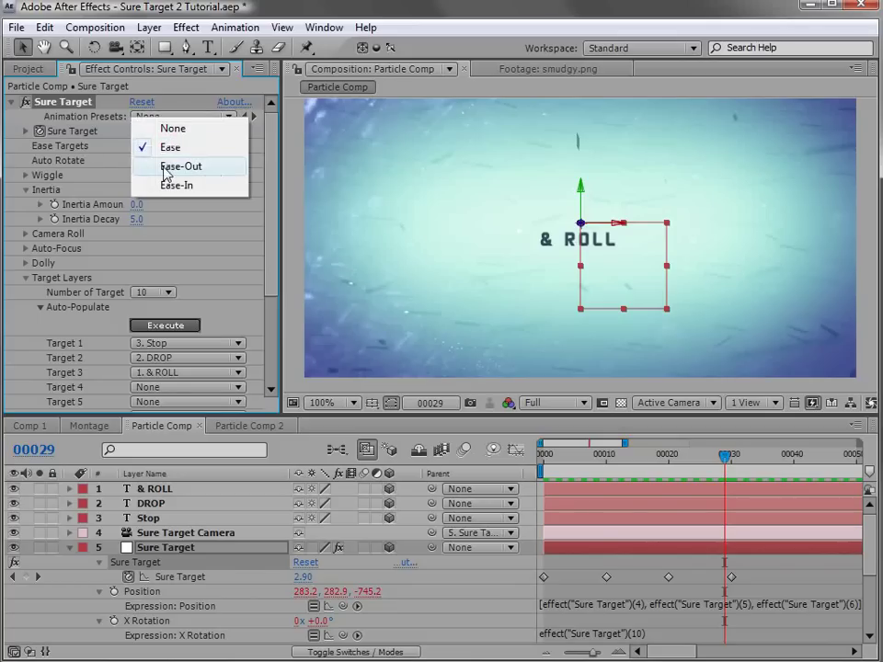
click(166, 172)
click(543, 454)
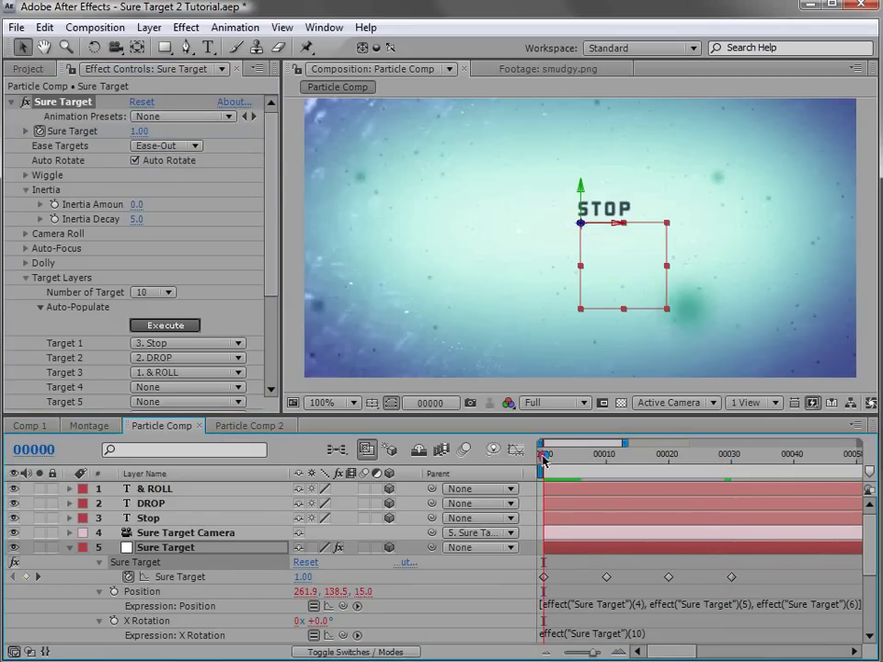
drag(542, 457, 605, 462)
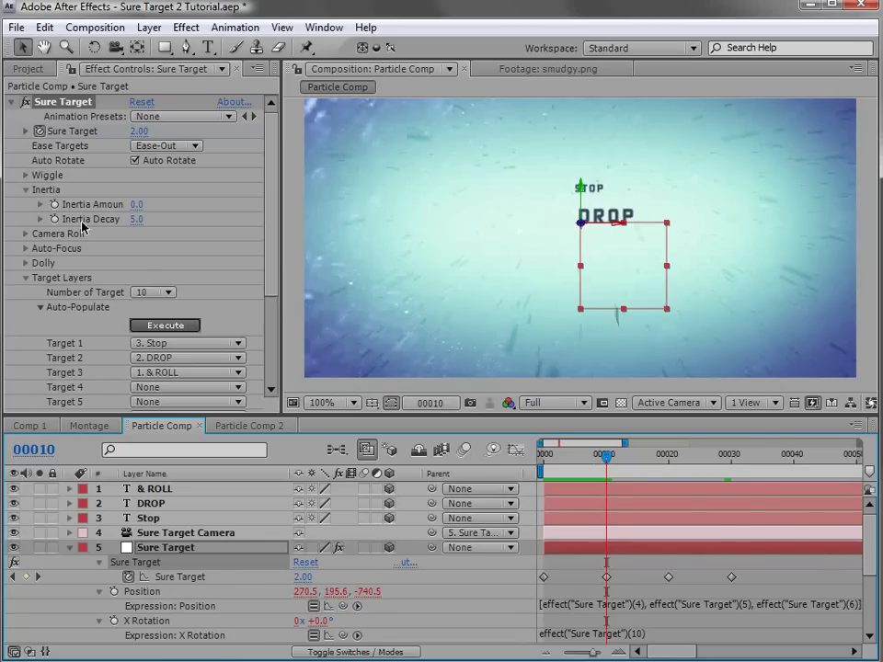
Set Inertia Amount to 5 and Inertia Decay to 6
click(136, 204)
text(5)
key(Return)
click(139, 219)
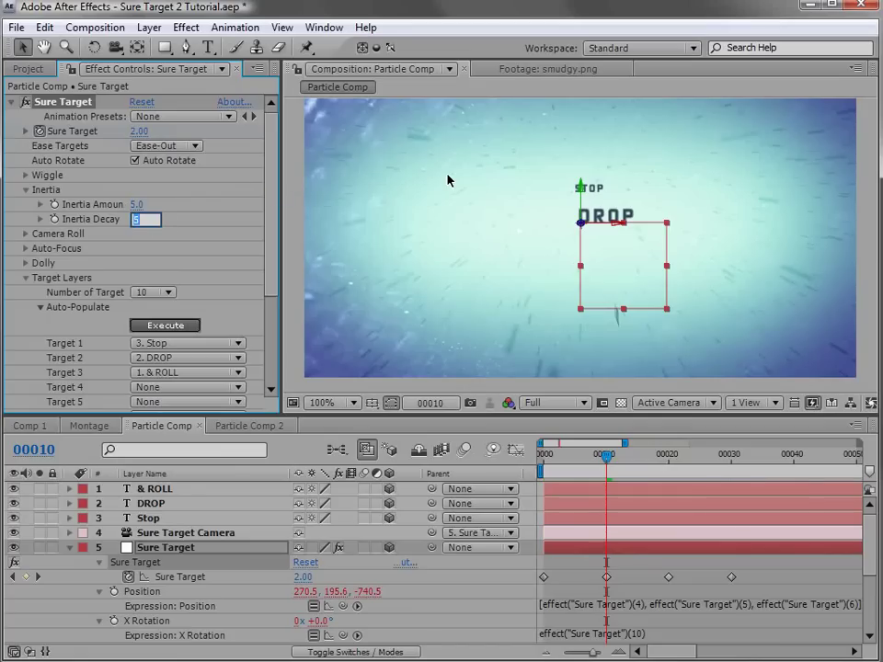
text(6)
key(Return)
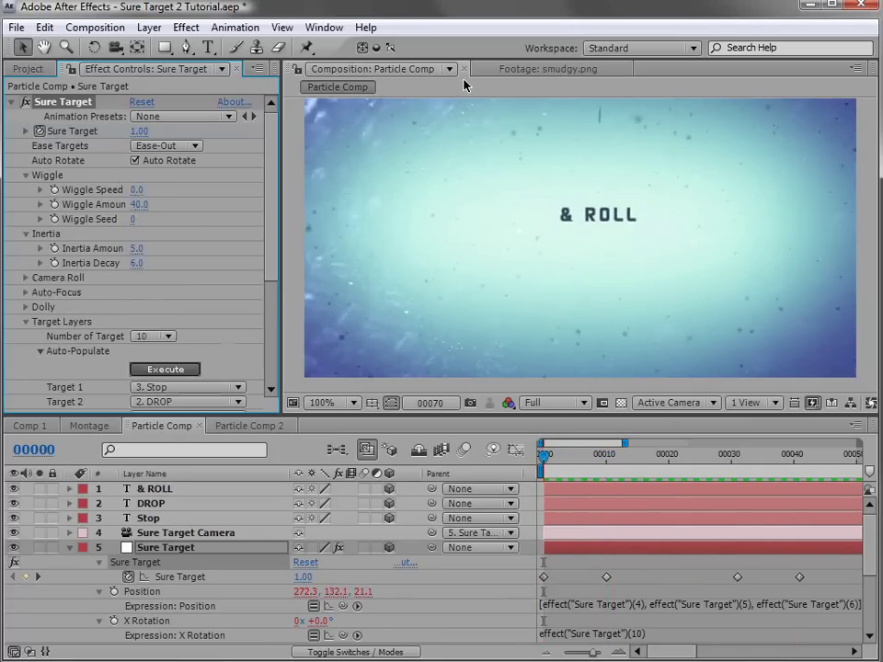
Set Inertia Amount to 10 and preview the animation
key(space)
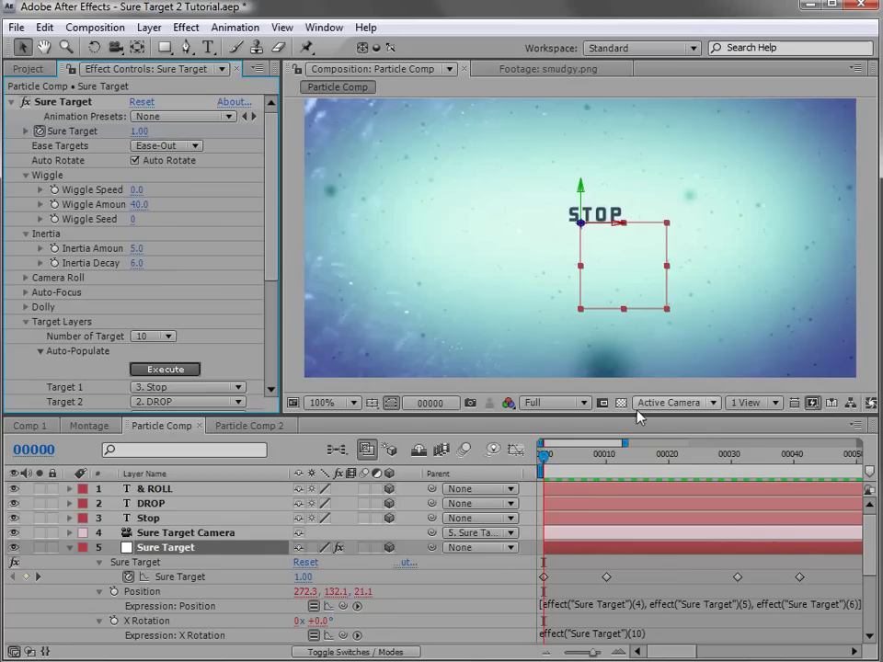
click(136, 249)
key(Return)
key(space)
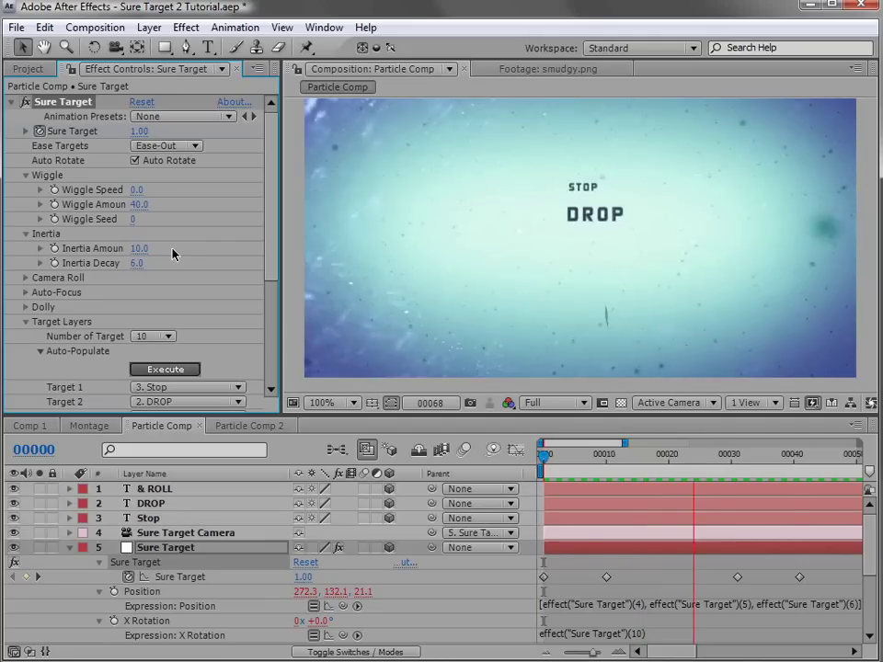
key(space)
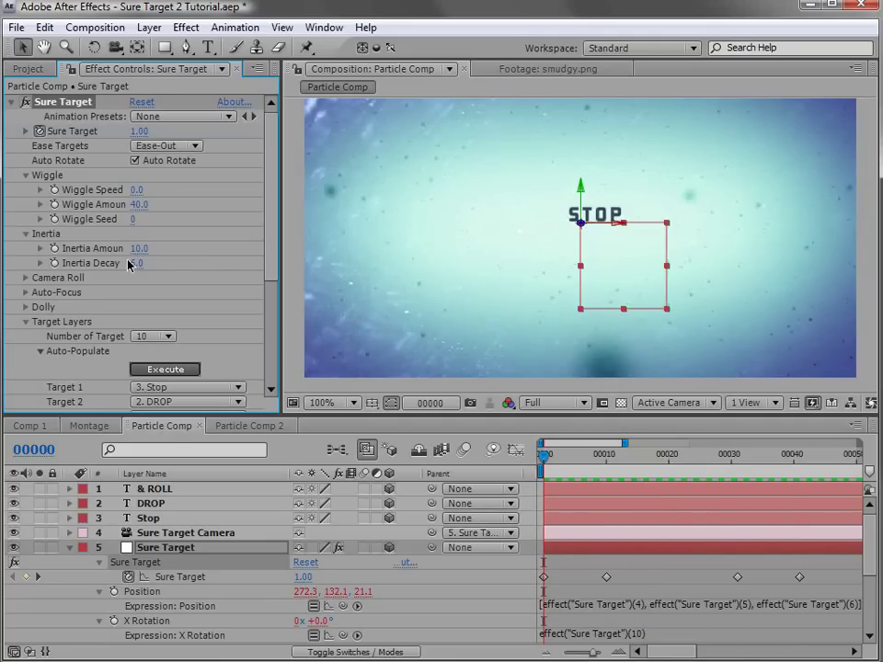
Try Inertia Decay at 10 and at 3, and preview the stronger overshoot
click(136, 263)
text(10)
key(Return)
click(136, 263)
text(3)
key(Return)
key(space)
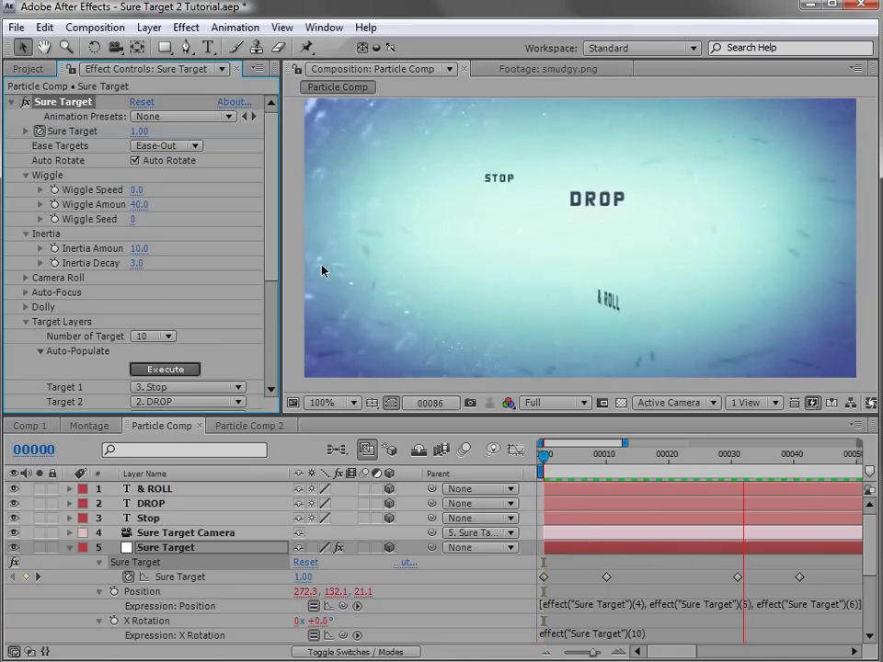
key(space)
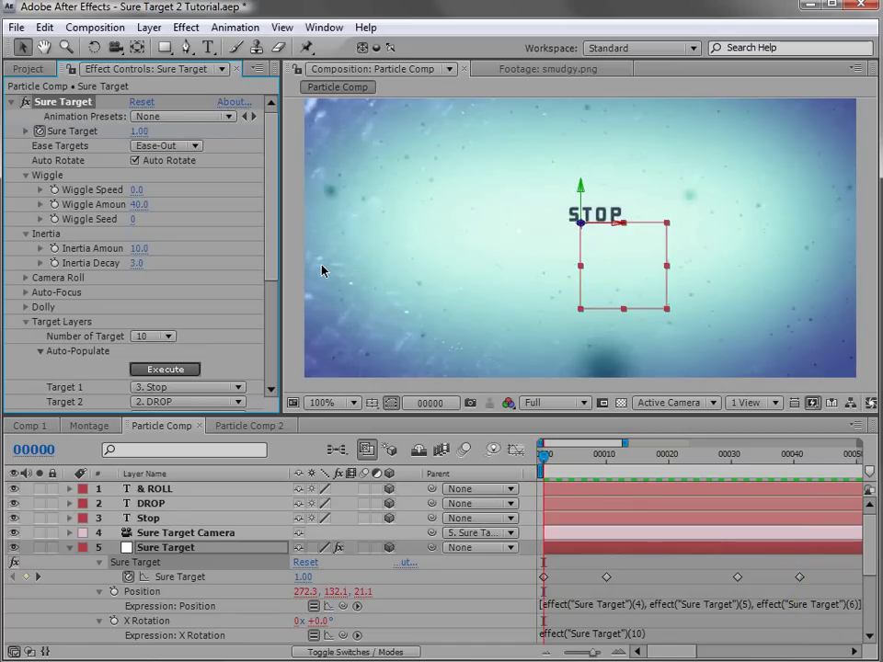
Set Inertia Decay to 8 and scrub through the camera move from STOP to DROP
click(136, 263)
text(8)
key(Return)
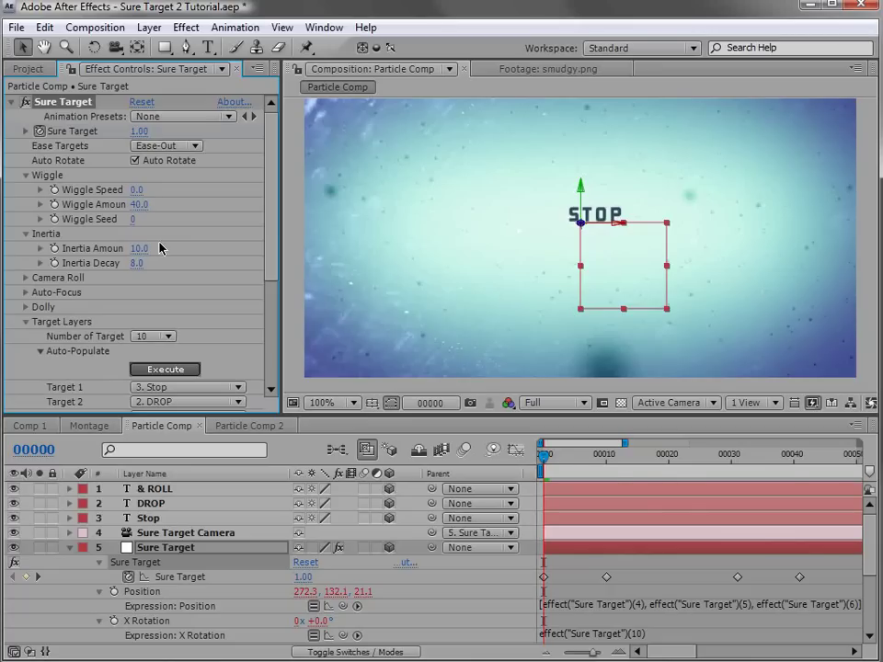
click(559, 455)
drag(558, 455, 645, 451)
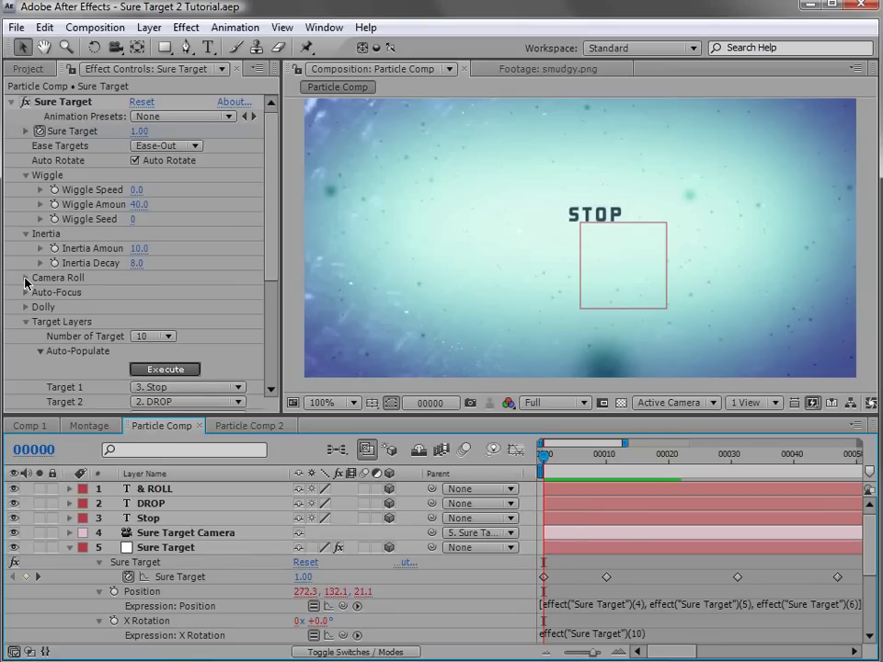
Scrub to frame 44 and set the & ROLL layer's Y Rotation to 0°
drag(550, 458, 611, 462)
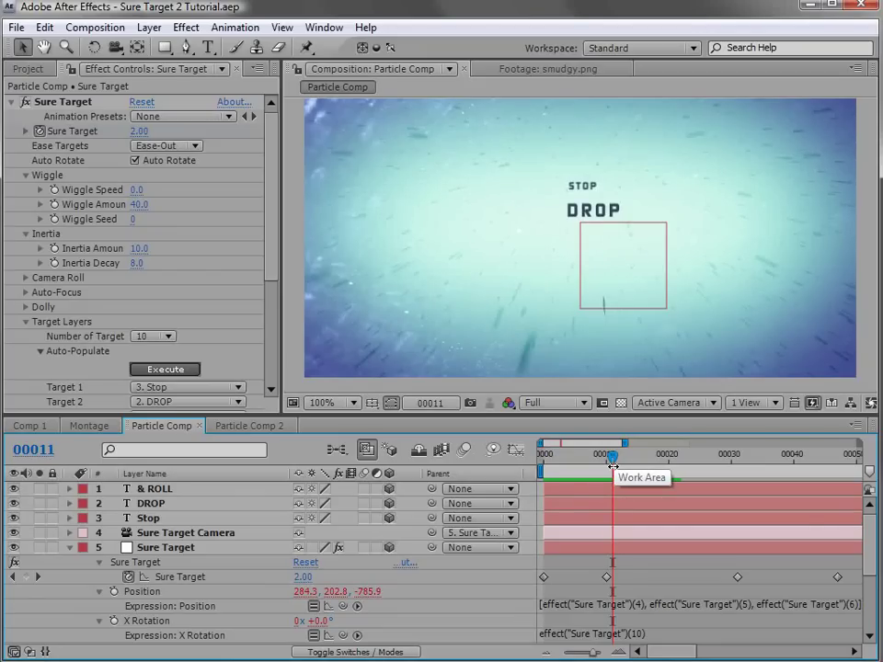
drag(612, 464, 820, 488)
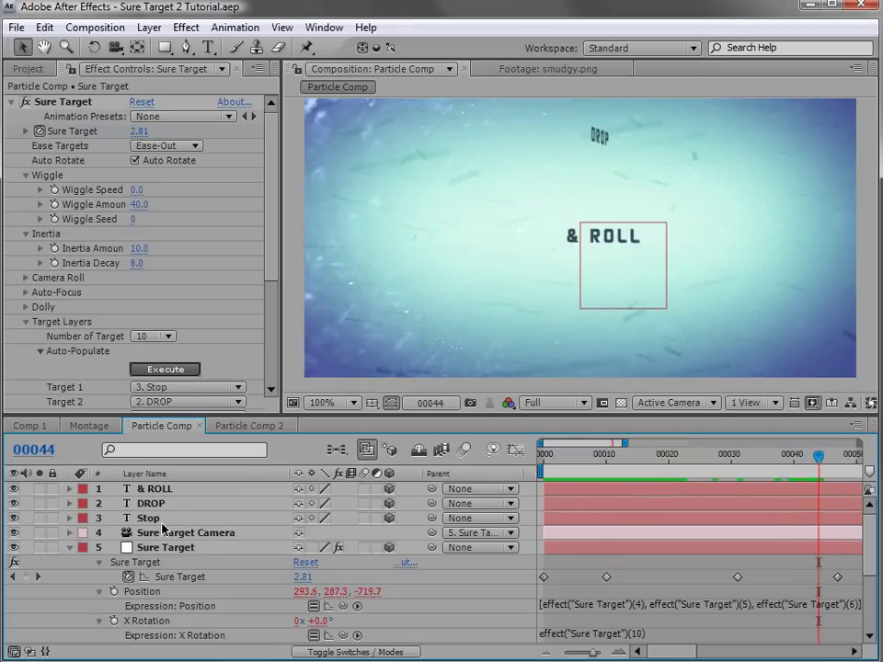
click(156, 488)
key(r)
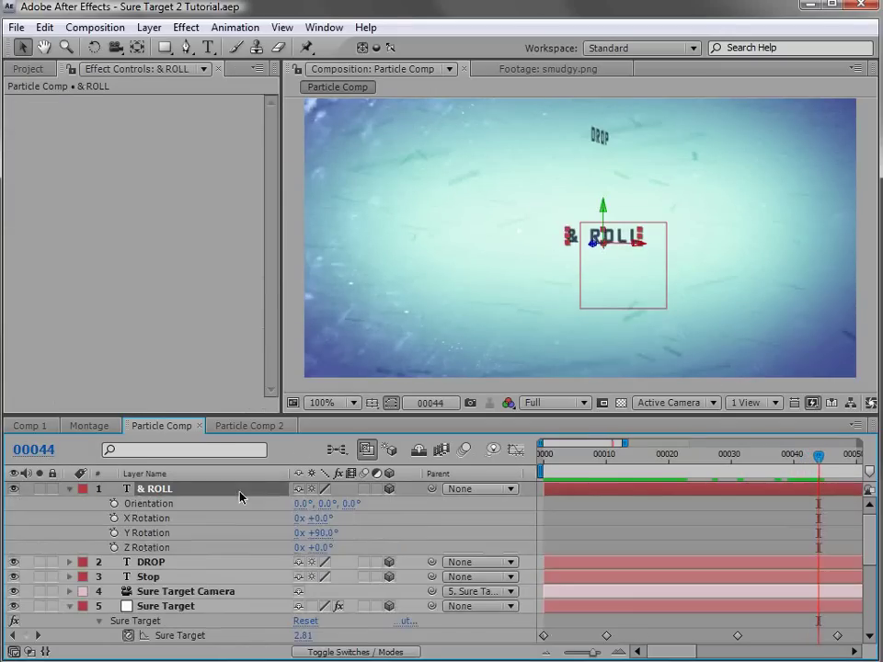
click(316, 532)
text(0)
key(Return)
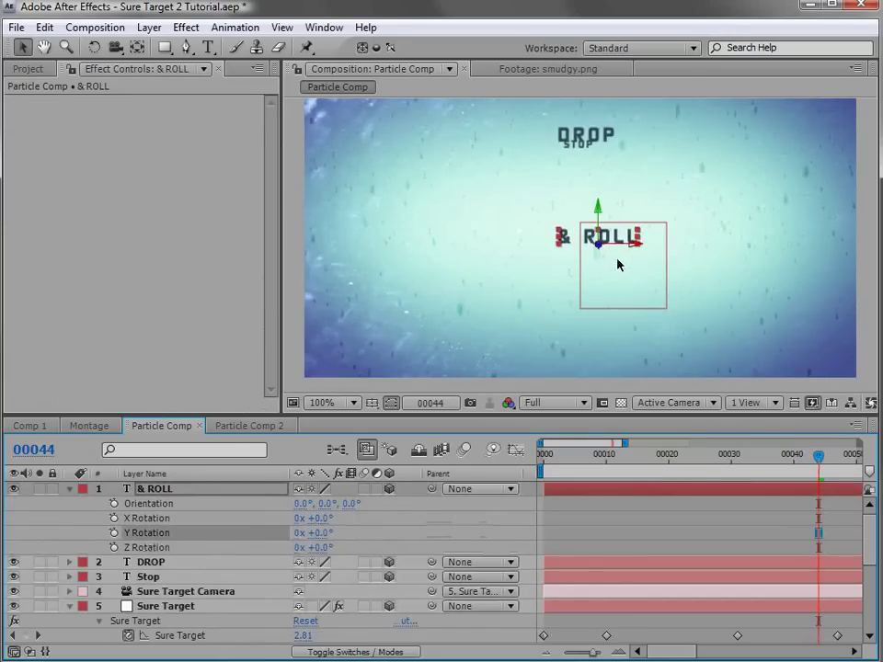
Move the & ROLL text sideways to the right of DROP and return to frame 10
drag(622, 245, 817, 138)
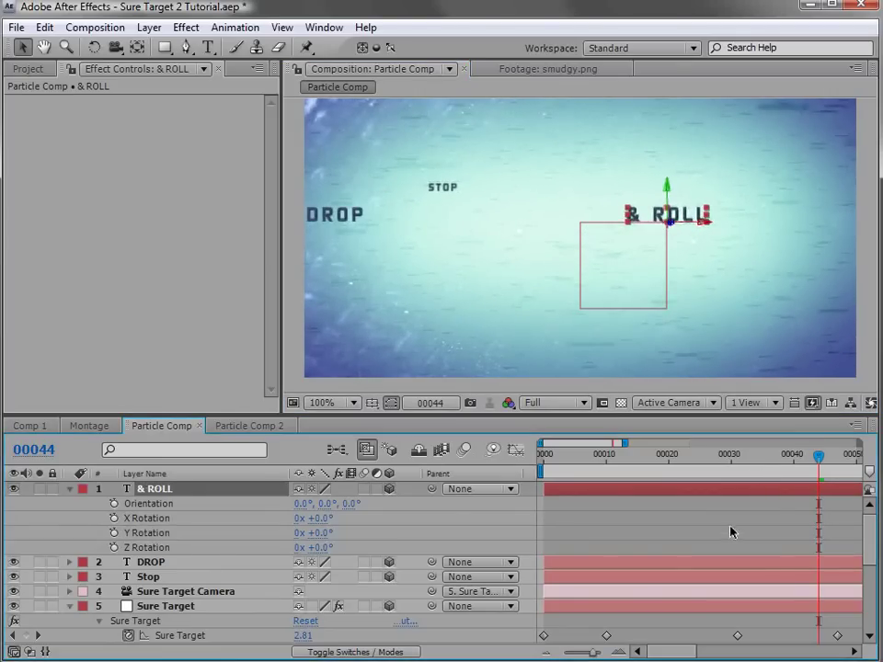
click(729, 528)
click(608, 471)
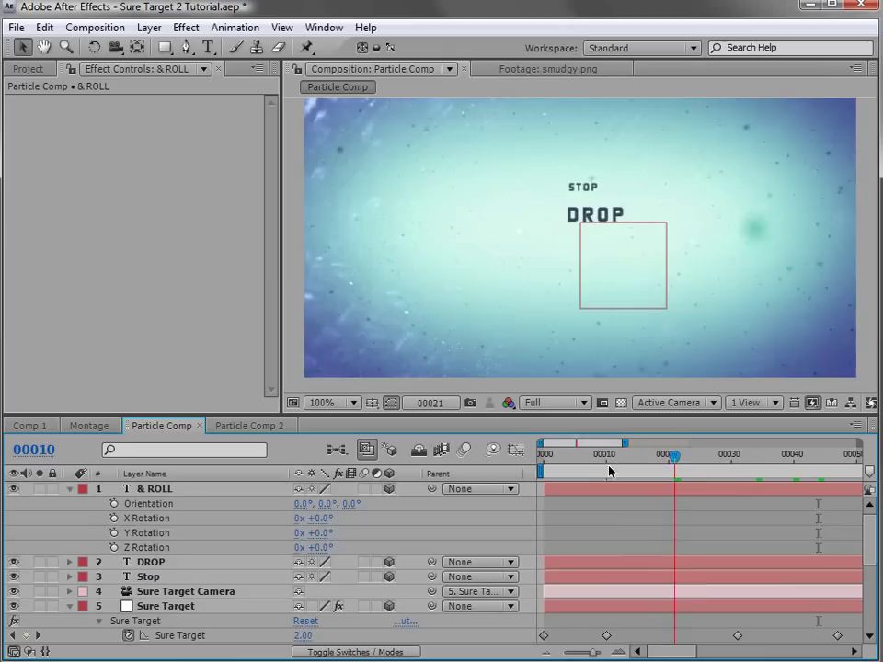
Enable Camera Roll on the Sure Target layer, set Roll Amount to 2 and preview the animation
click(165, 606)
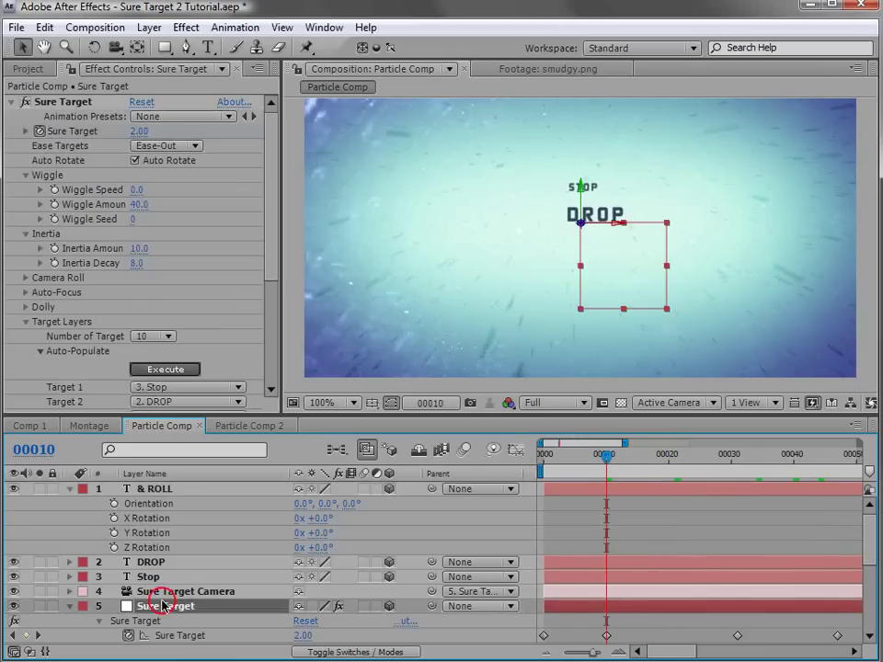
click(26, 277)
click(135, 293)
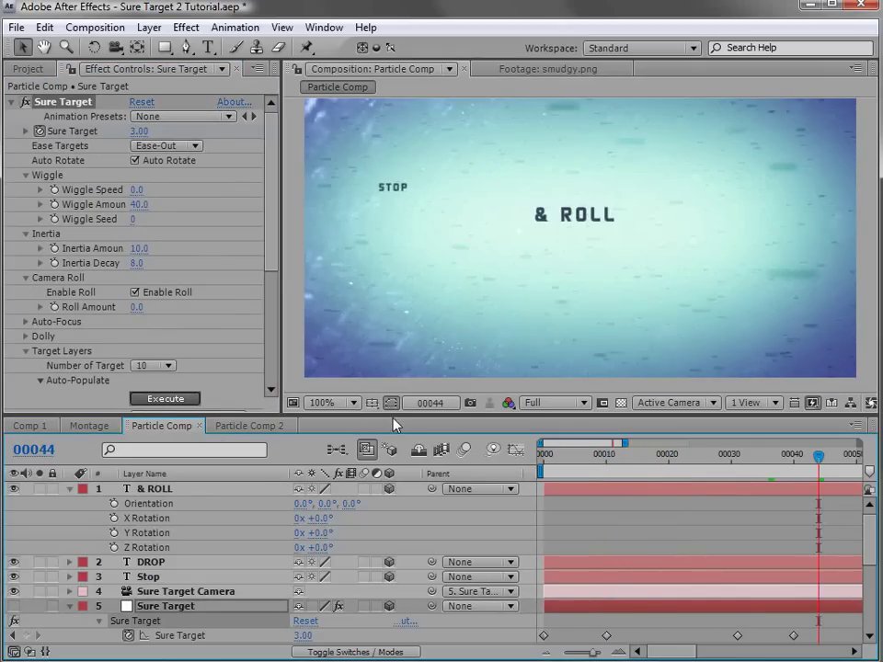
click(137, 307)
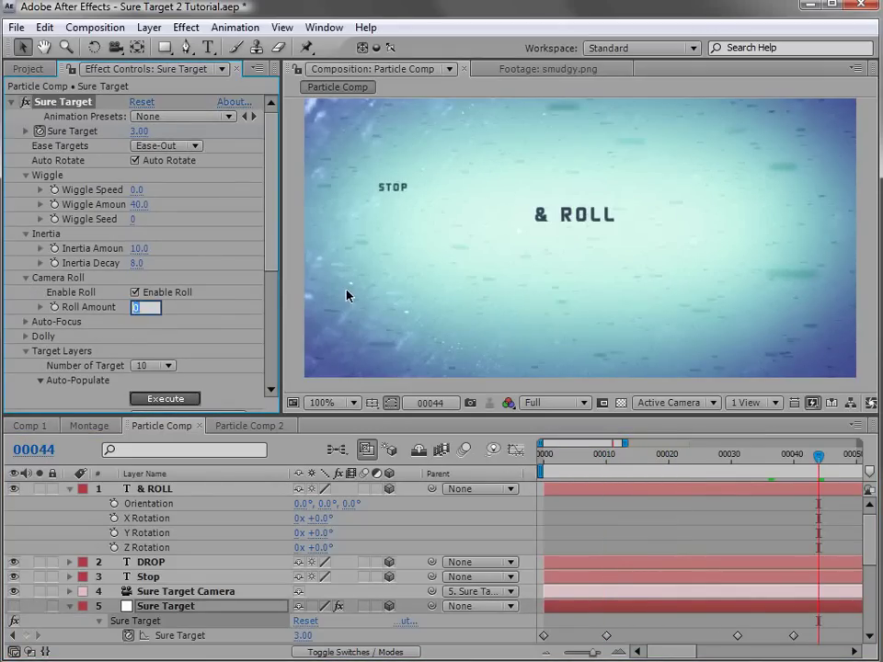
key(Return)
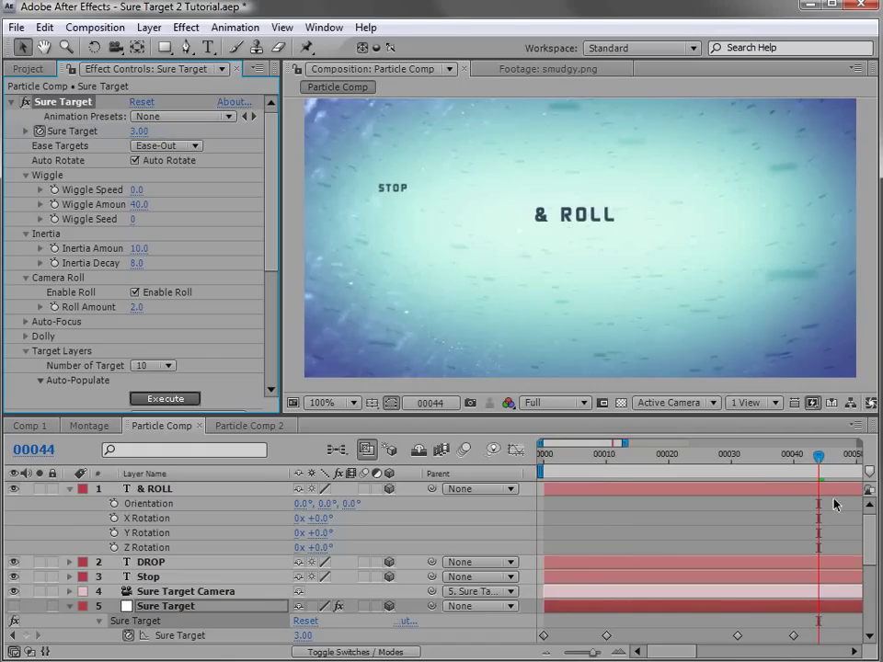
key(space)
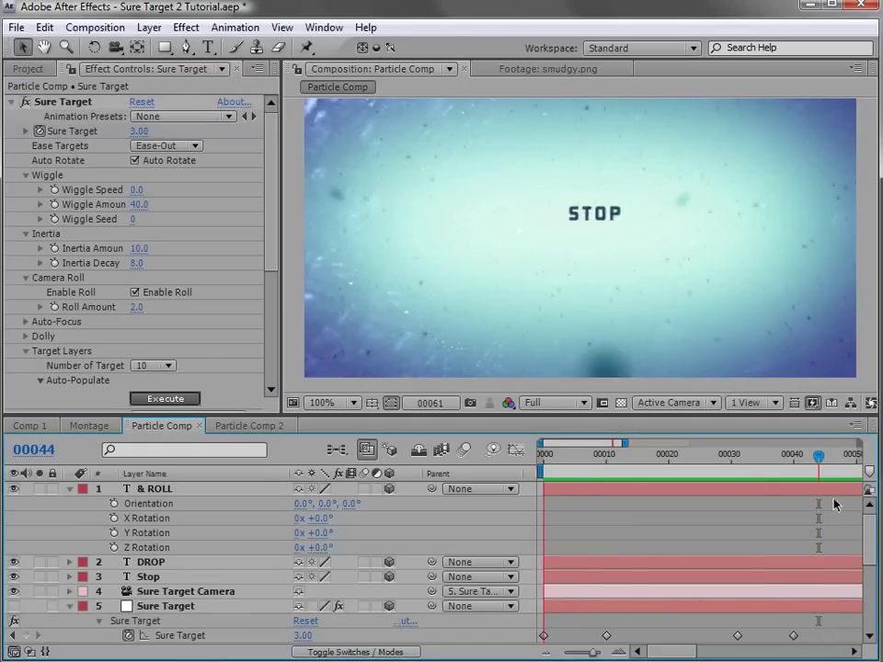
key(space)
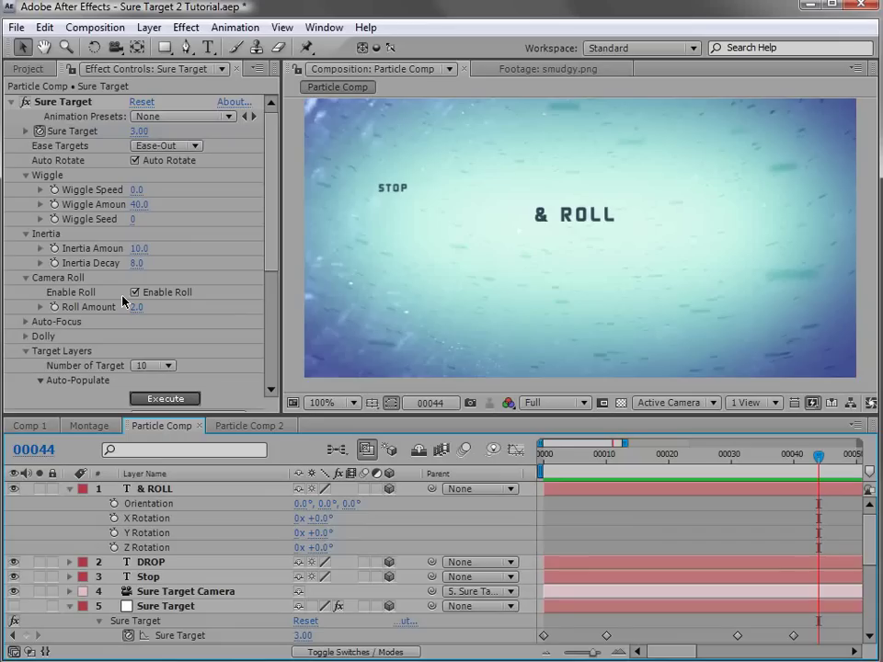
Collapse Camera Roll, turn on Focus Targets and Depth of Field in the Auto-Focus settings, and render a preview
click(26, 279)
click(25, 293)
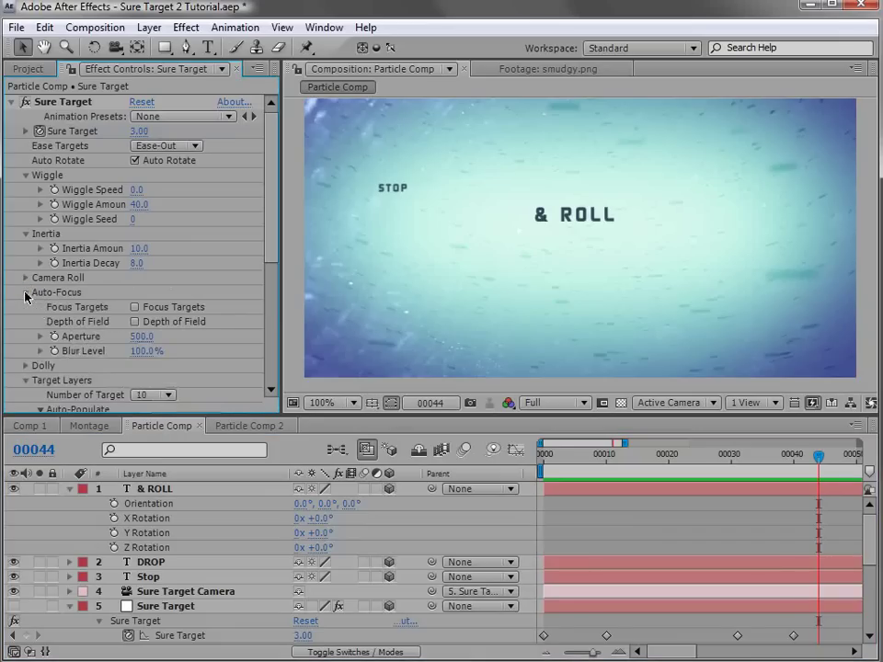
scroll(272, 248, down, 2)
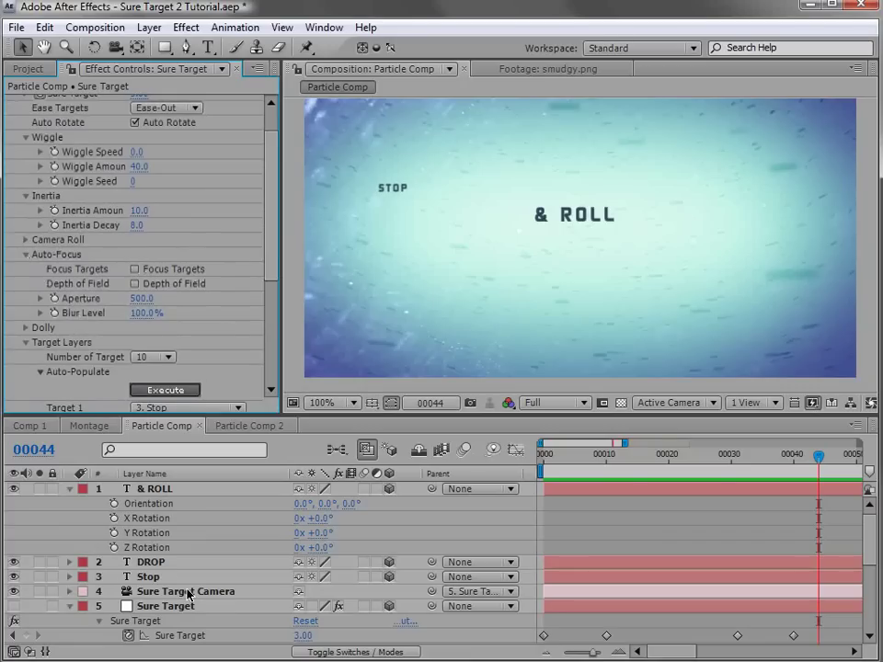
click(135, 269)
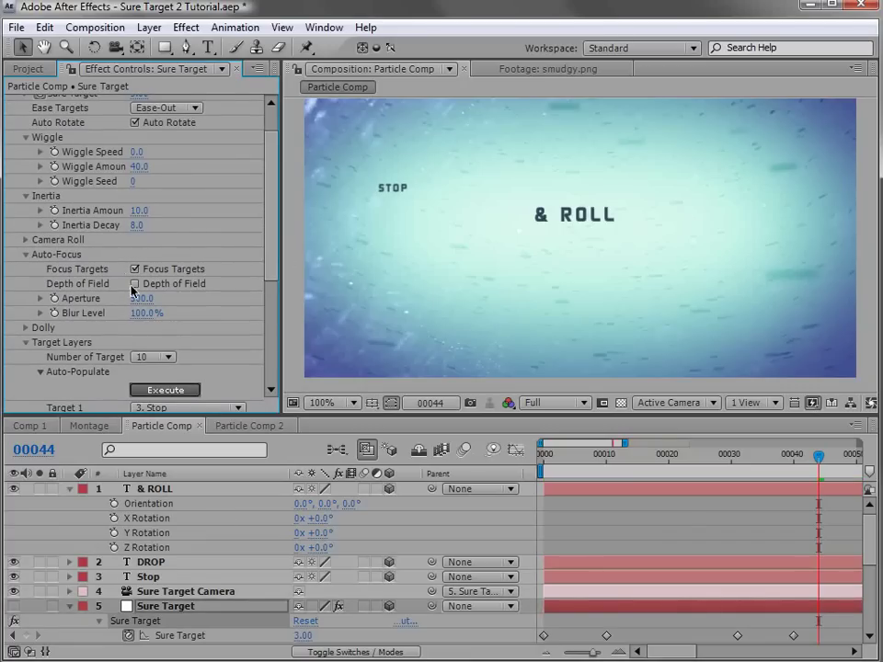
click(135, 284)
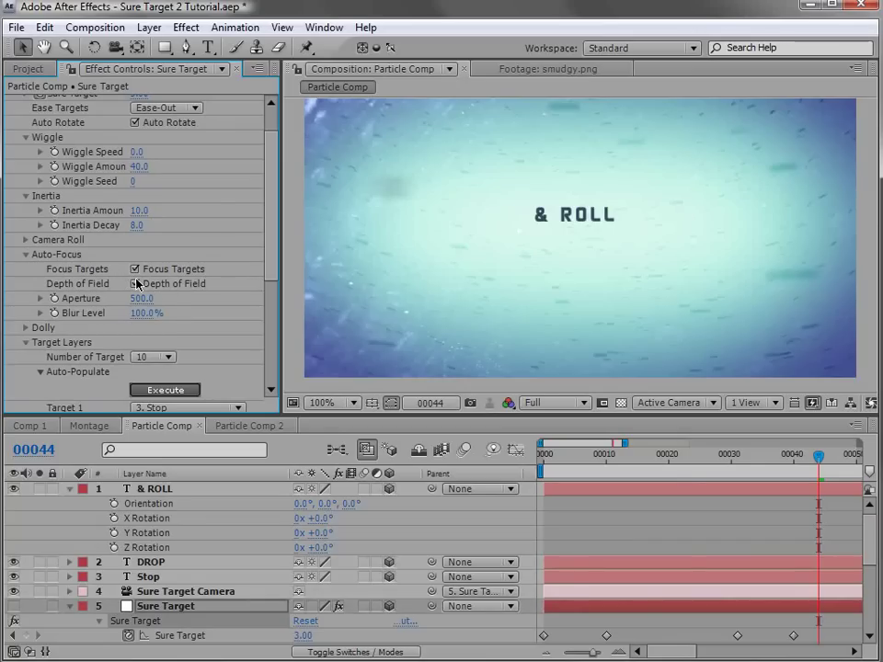
click(135, 271)
click(134, 270)
scroll(207, 207, up, 2)
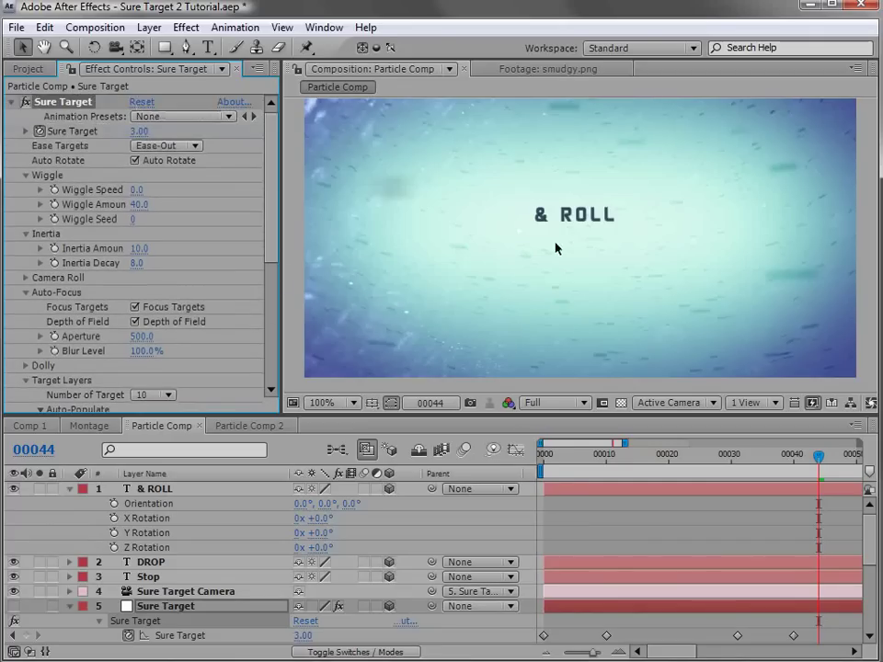
click(567, 501)
key(KP_0)
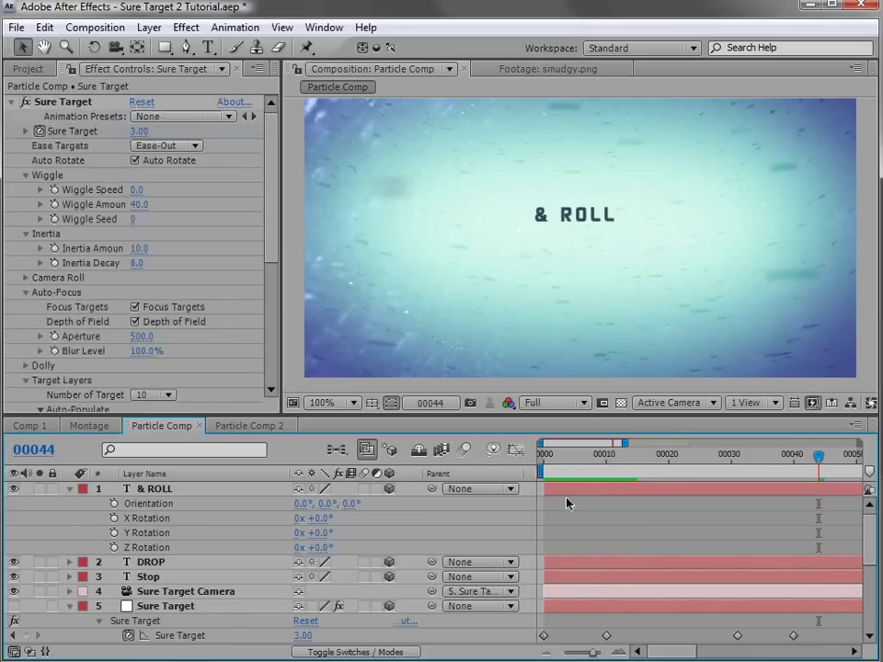
Set the Auto-Focus Aperture to 200 and preview the animation
click(141, 337)
text(110)
key(Return)
drag(106, 344, 118, 340)
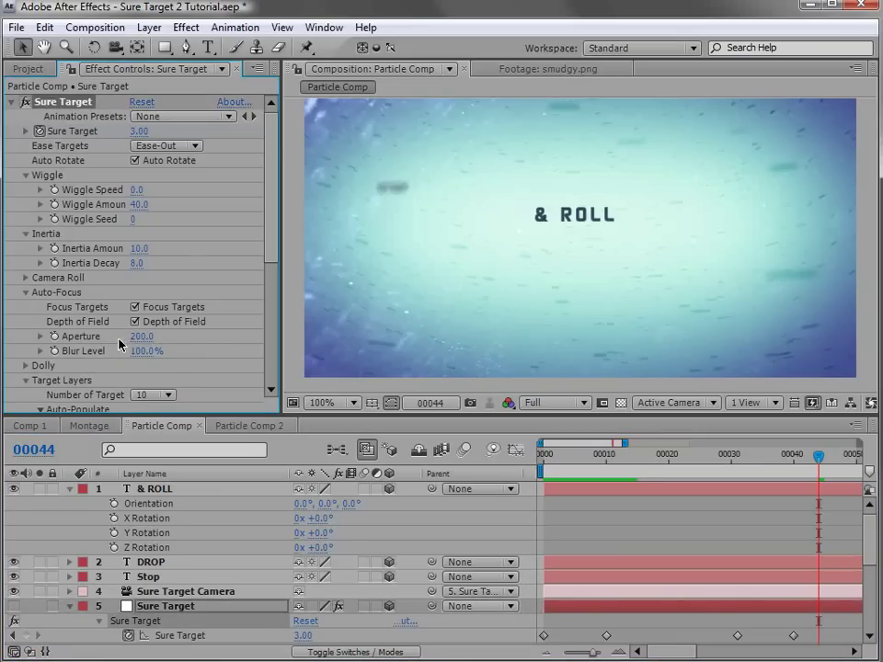
key(space)
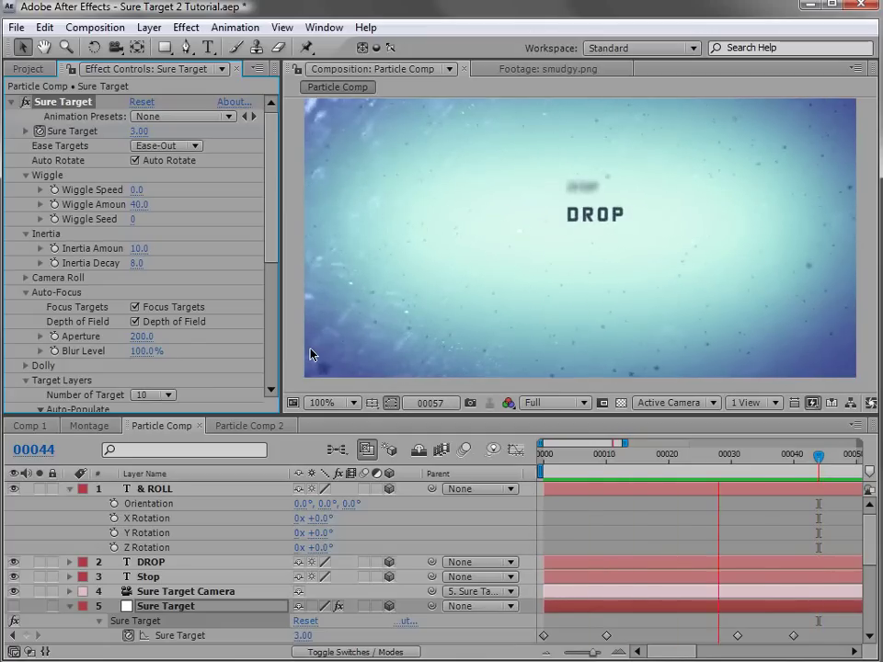
Expand the Dolly settings, enable Dolly and scrub through the animation from frame 0
key(Home)
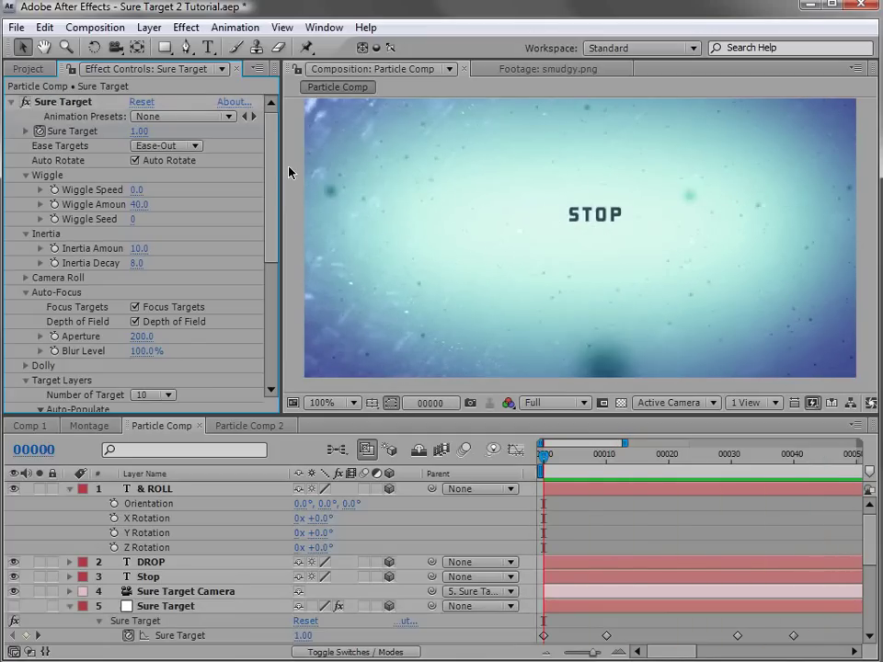
drag(272, 183, 270, 207)
click(23, 325)
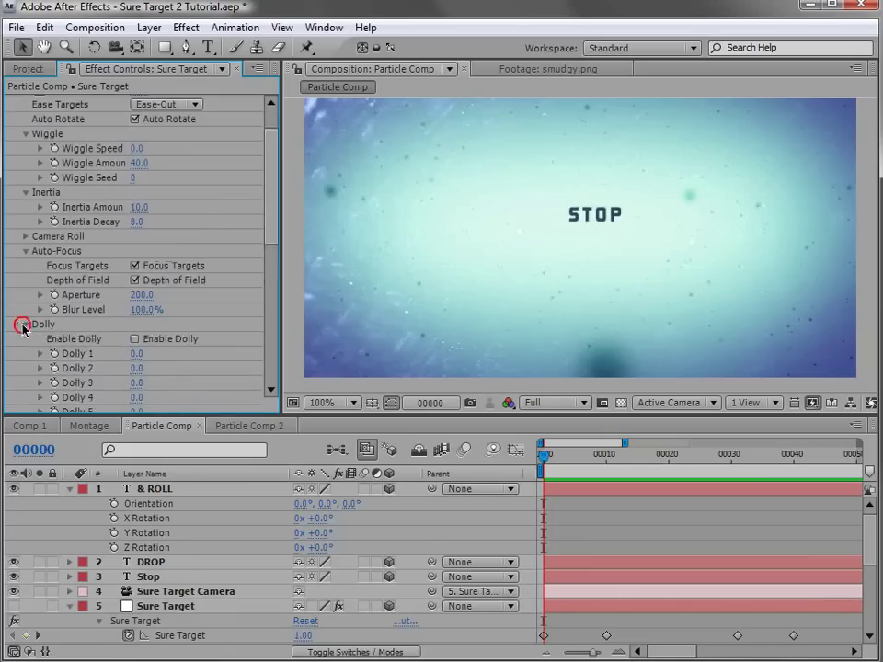
scroll(159, 174, down, 4)
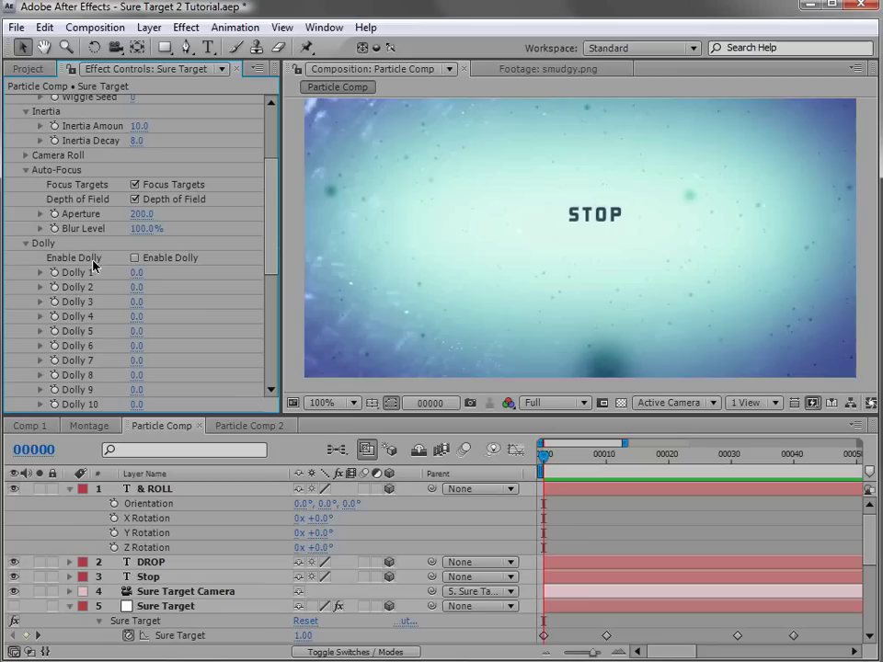
click(134, 259)
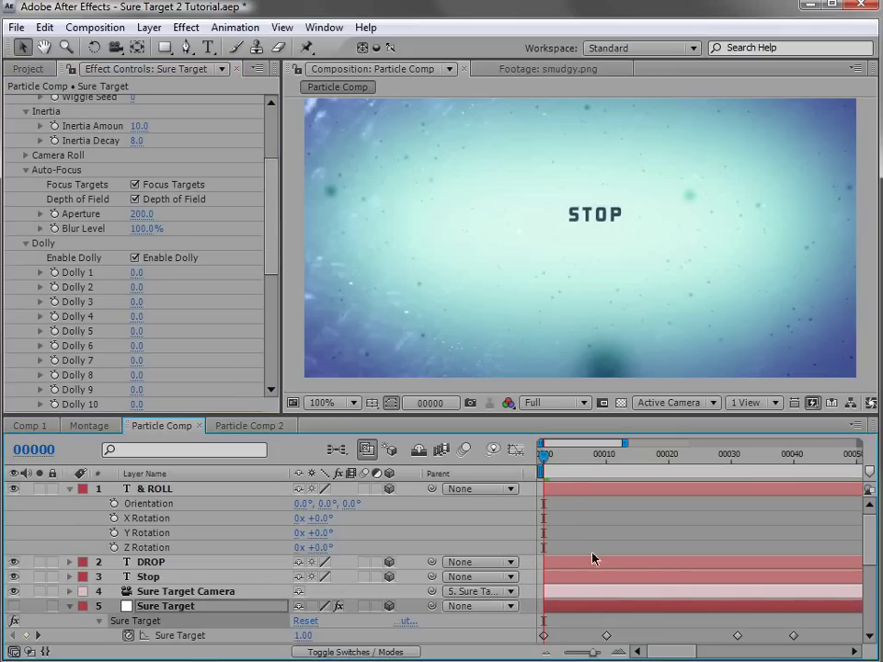
drag(560, 461, 674, 466)
key(space)
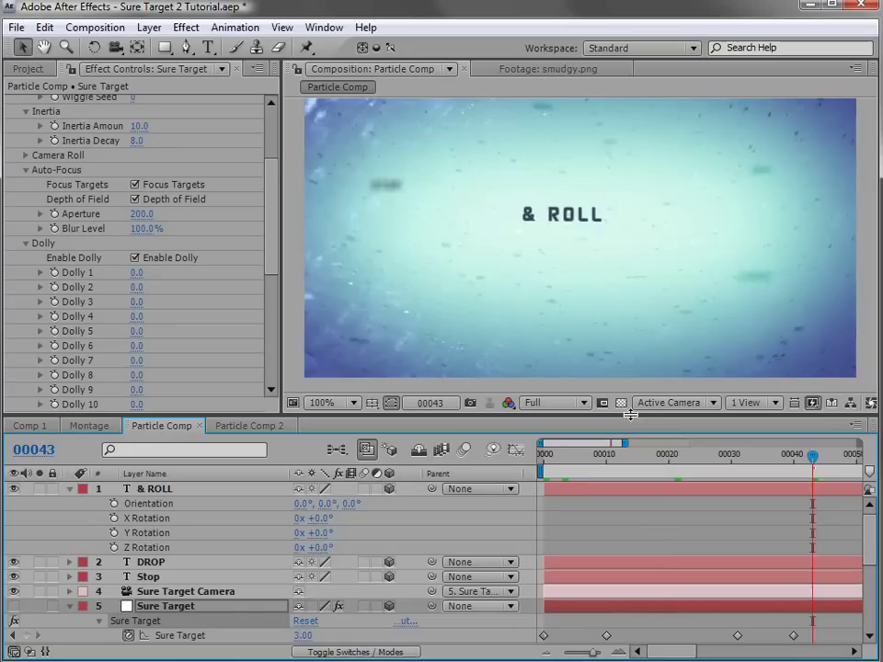
Return to frame 0, set Dolly 1 to 460 and scrub to frame 20
key(Home)
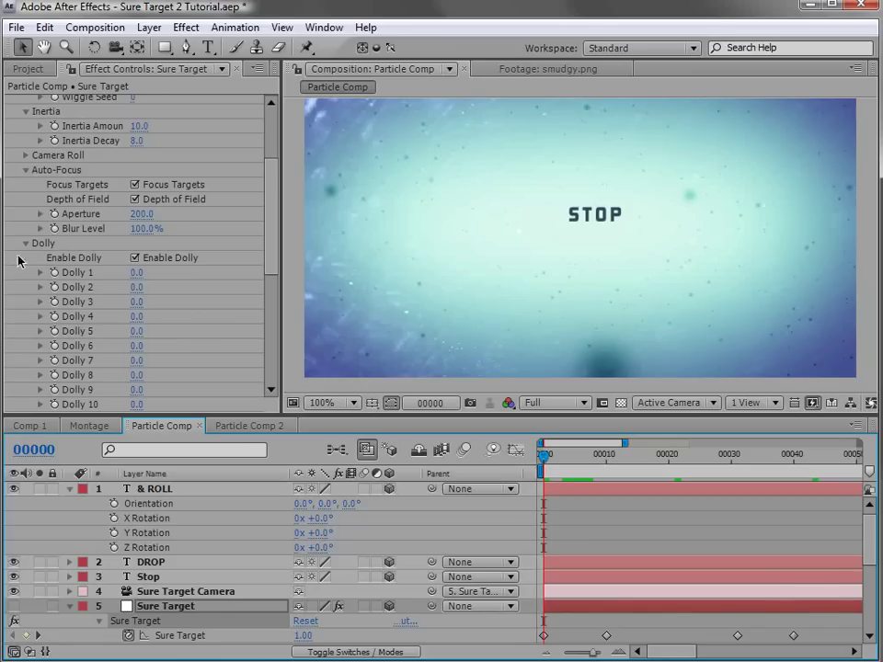
drag(136, 279, 173, 275)
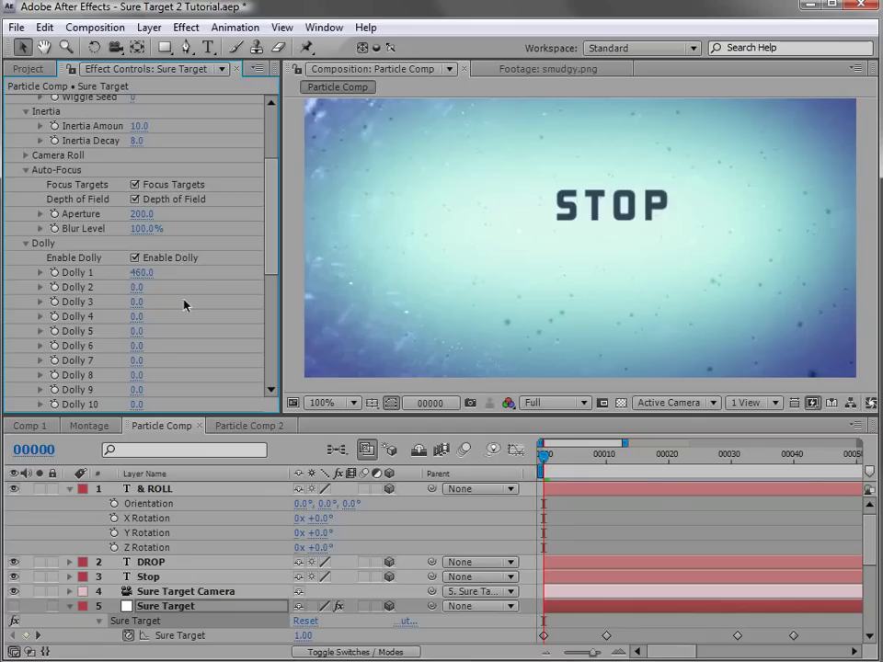
click(546, 456)
drag(546, 456, 669, 456)
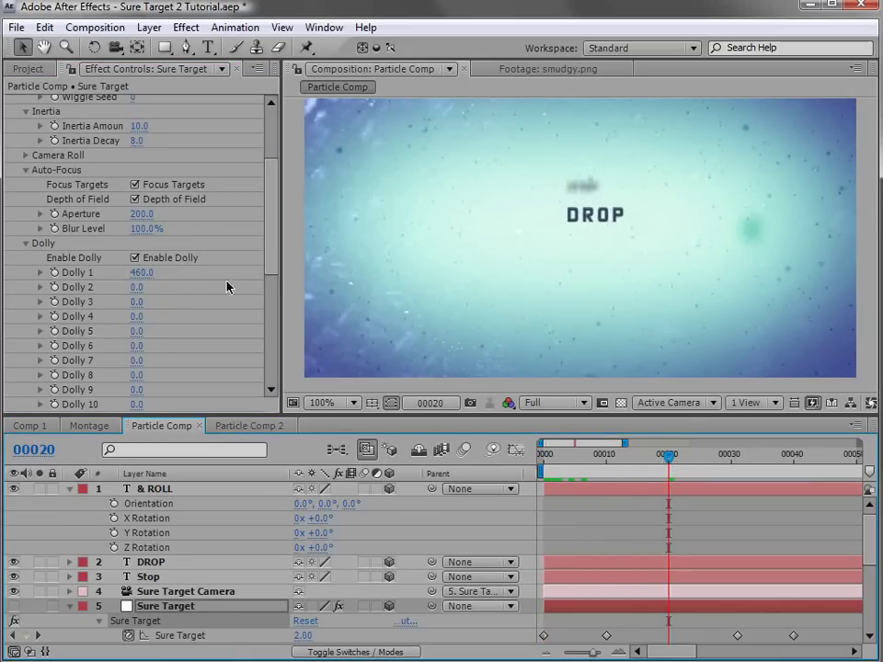
Set Dolly 2 to 310, scrub to frame 43 and render a preview of the camera move
drag(136, 287, 260, 329)
drag(668, 454, 817, 467)
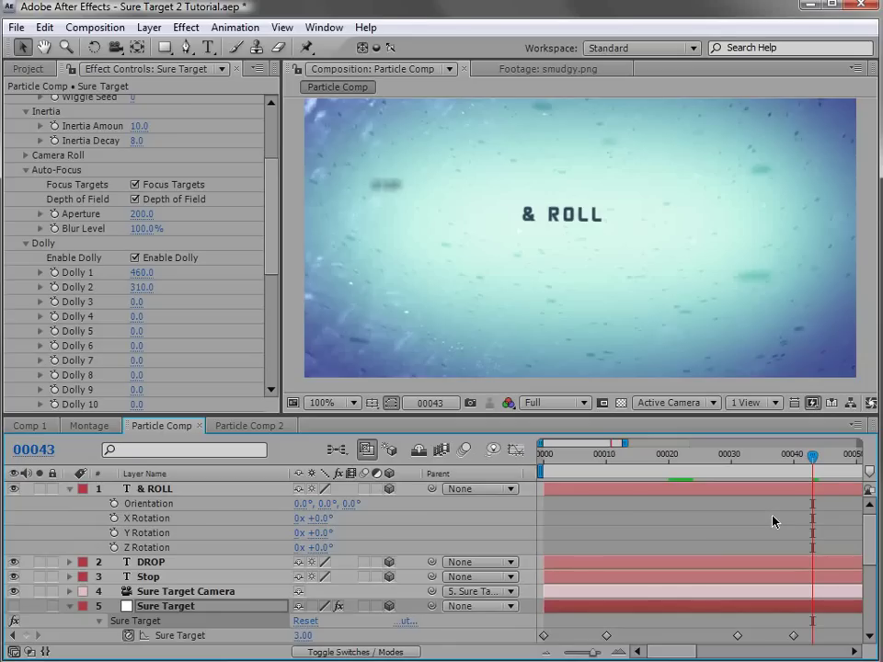
key(KP_0)
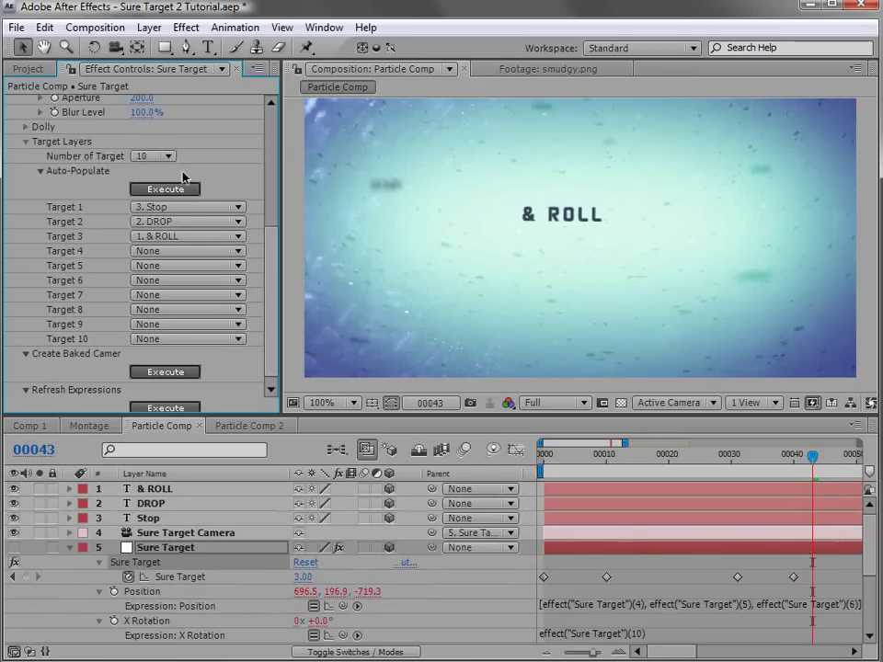
Check the available Number of Targets options and the Target 4 layer choices, keeping 10 and None
click(152, 157)
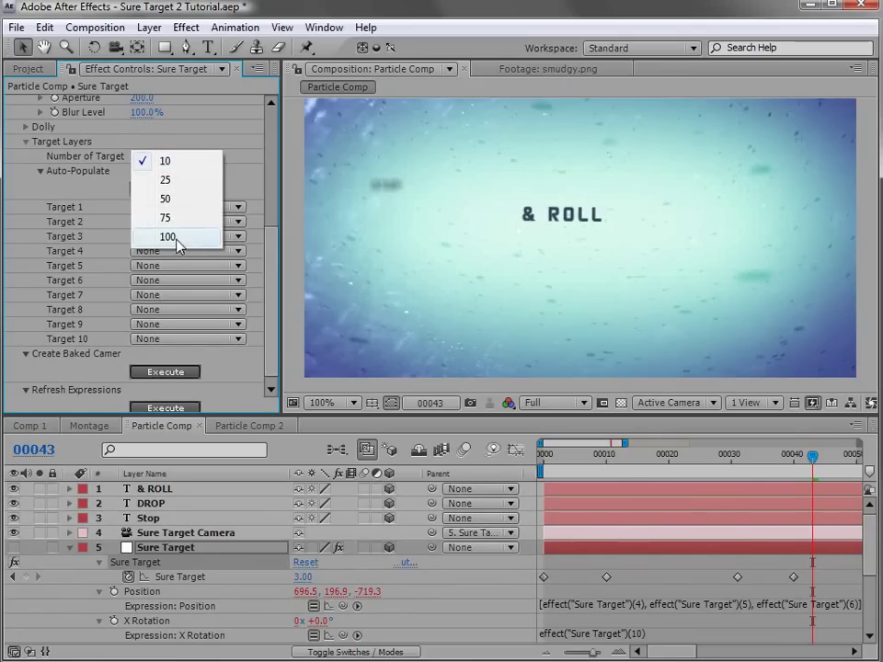
click(164, 162)
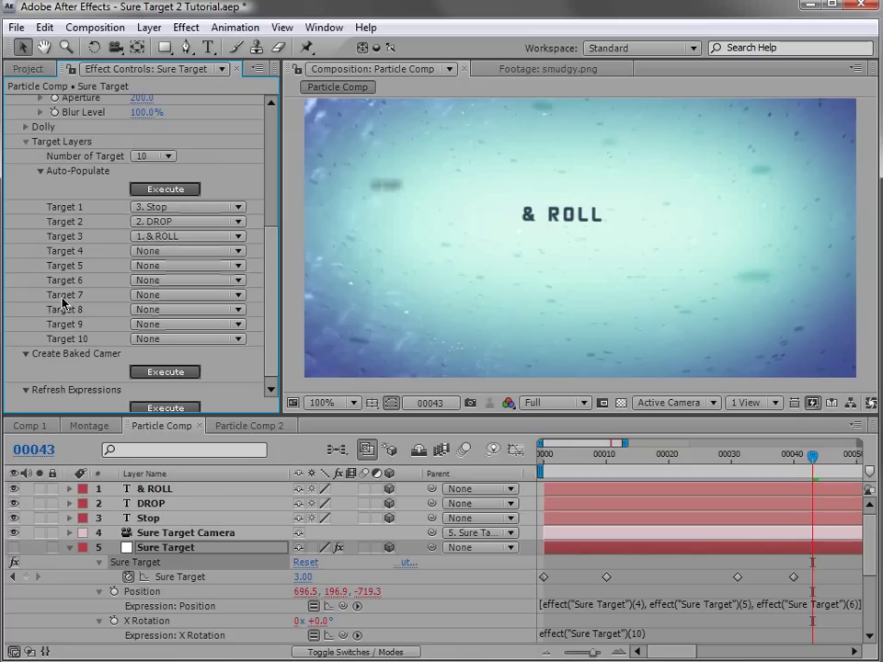
click(139, 250)
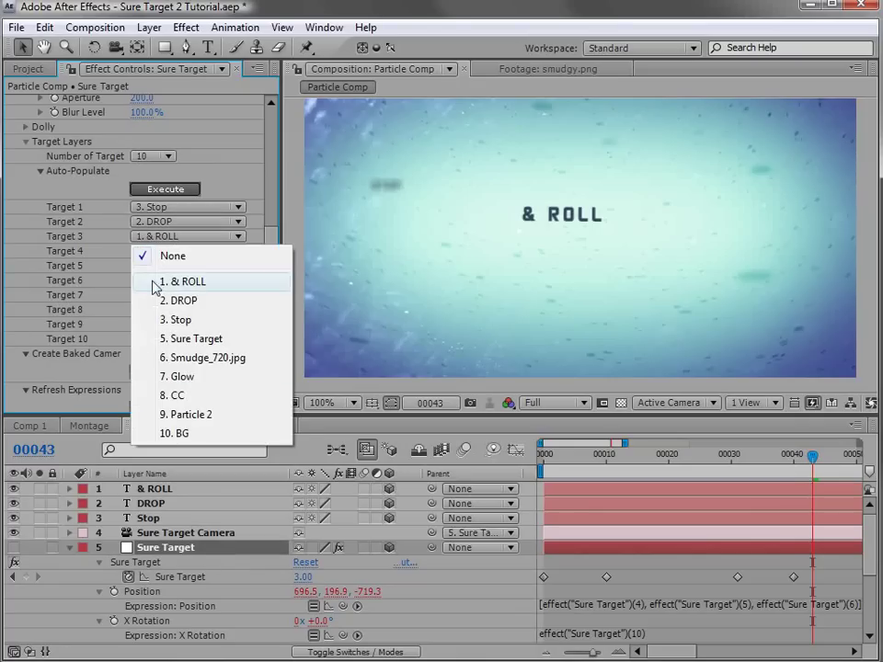
click(174, 258)
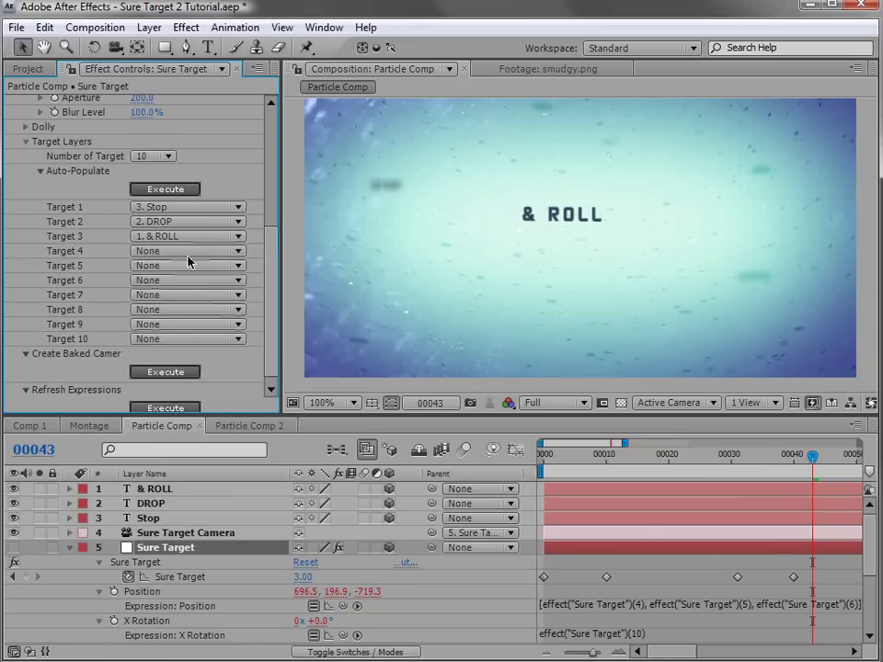
scroll(53, 264, down, 1)
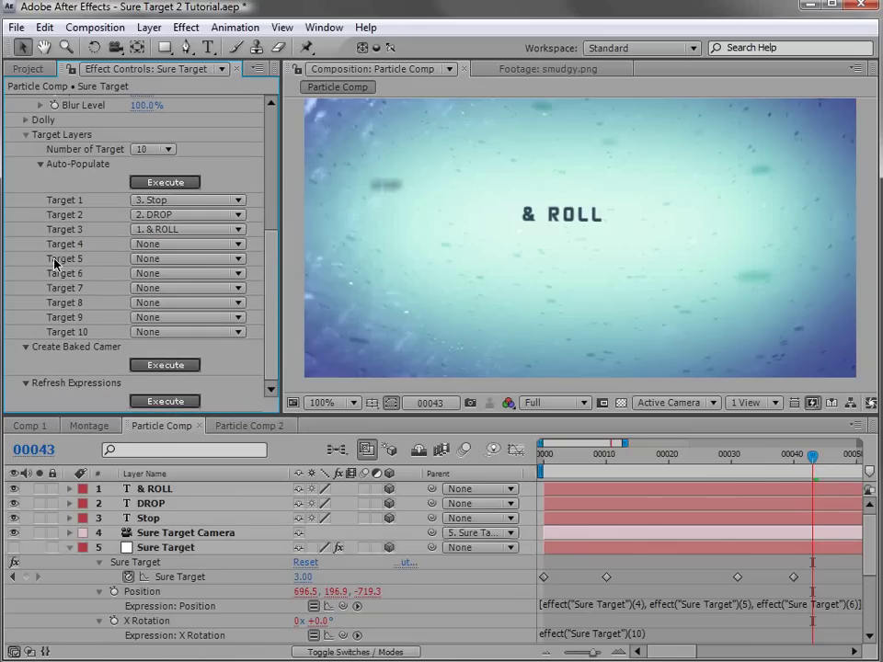
Clear Target 1, Target 2 and Target 3 by setting each to None
click(143, 199)
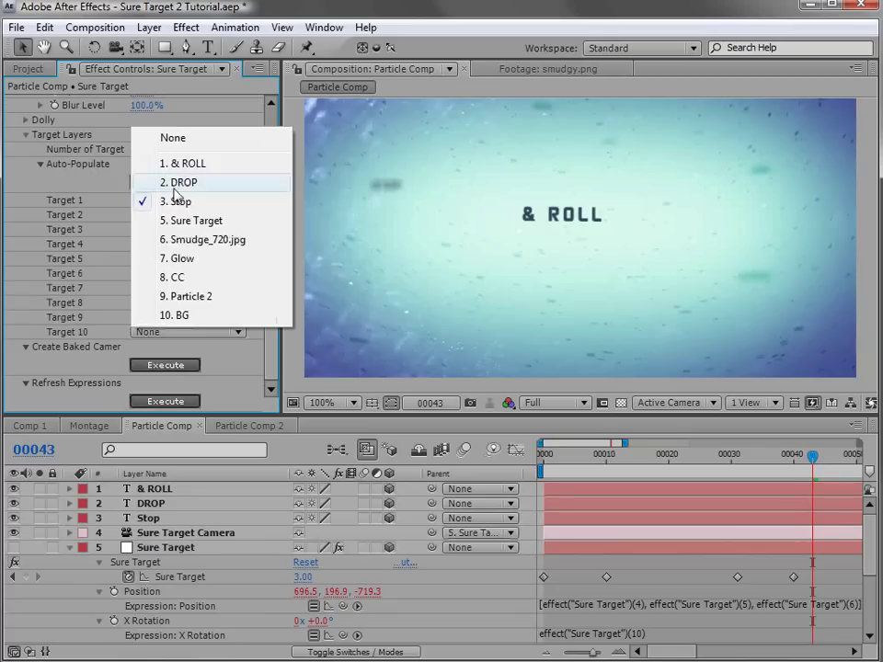
click(175, 137)
click(144, 214)
click(140, 175)
click(142, 229)
click(164, 206)
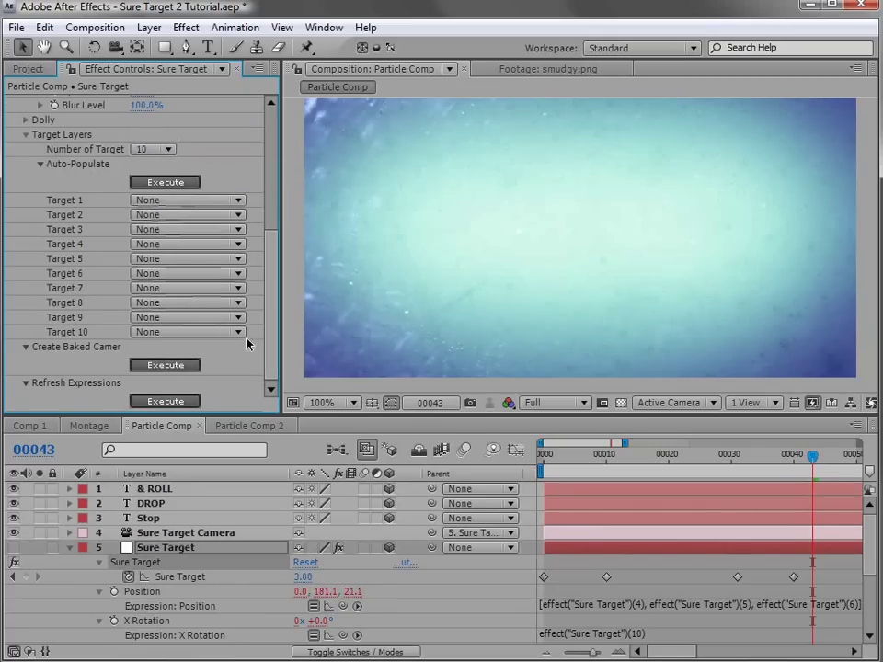
Select the Stop, DROP and & ROLL layers in that order and auto-populate the target layers from them
drag(271, 317, 274, 241)
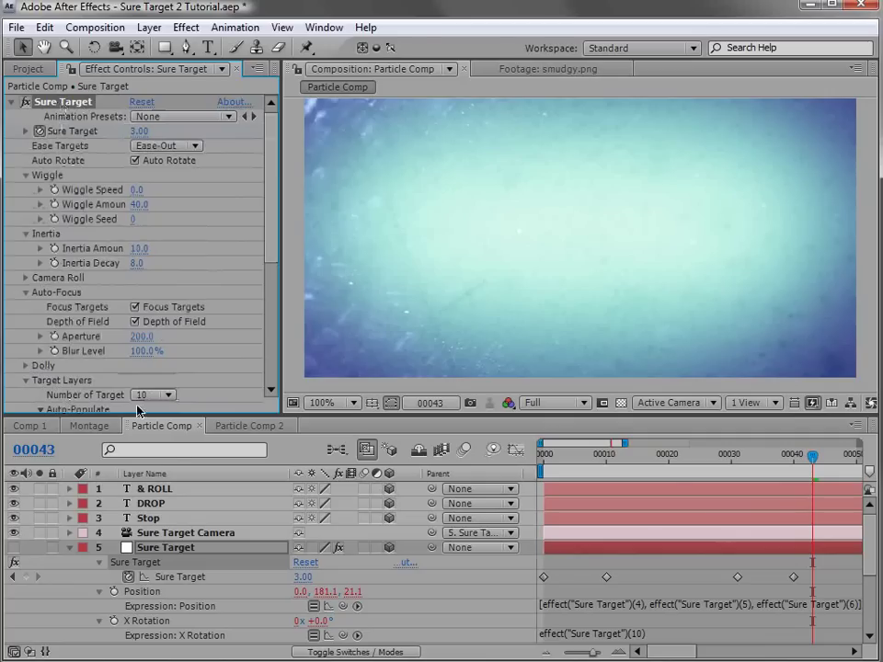
click(143, 518)
shift+click(150, 503)
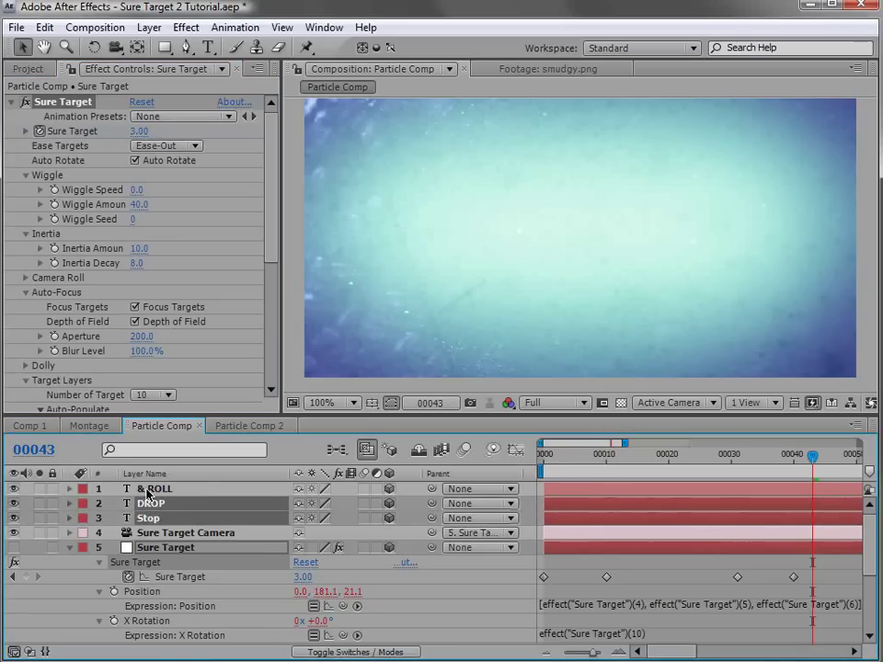
shift+click(147, 488)
drag(270, 236, 276, 333)
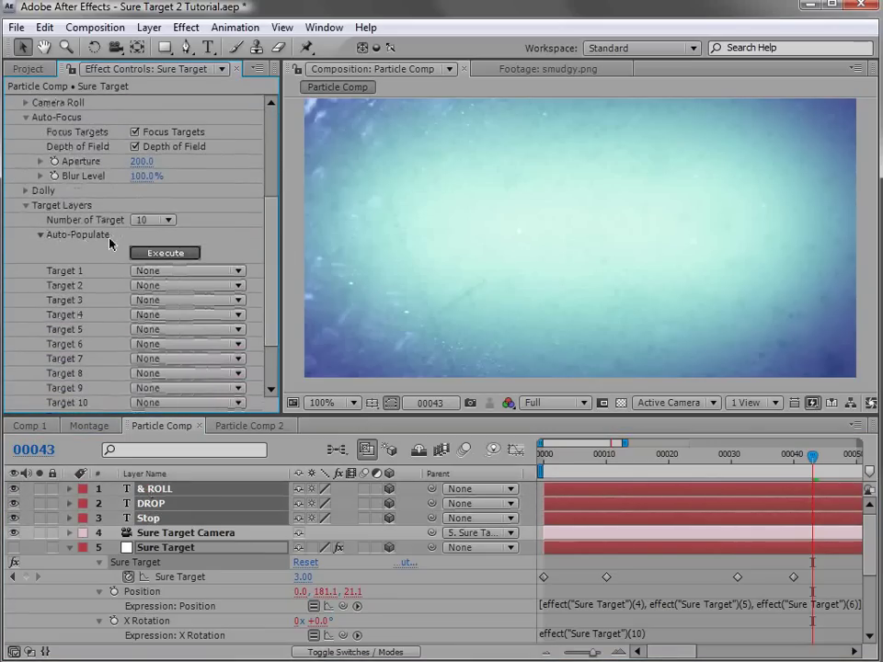
click(175, 255)
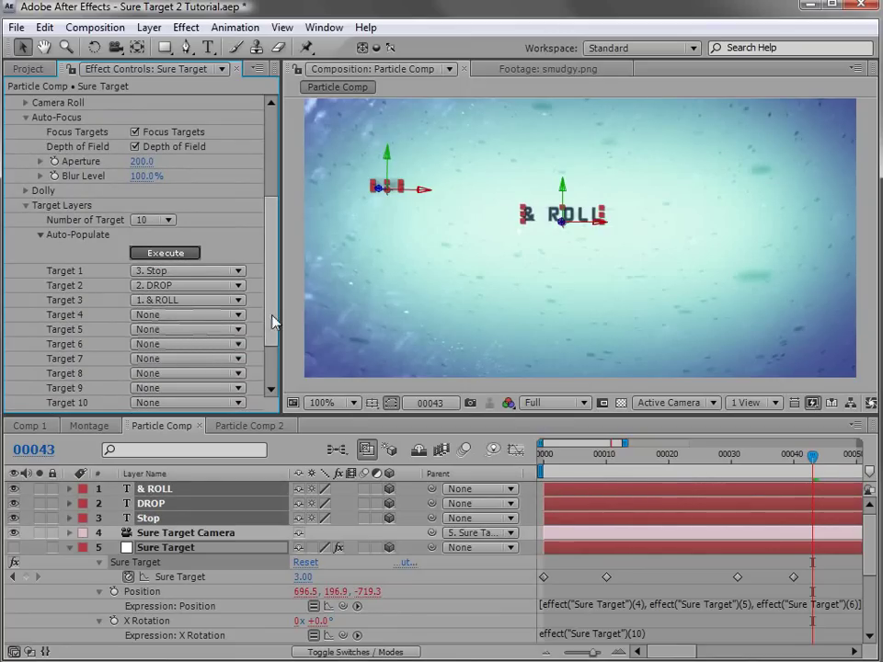
Reselect the text layers in the order & ROLL, Stop, DROP and auto-populate the target layers again
drag(271, 326, 262, 241)
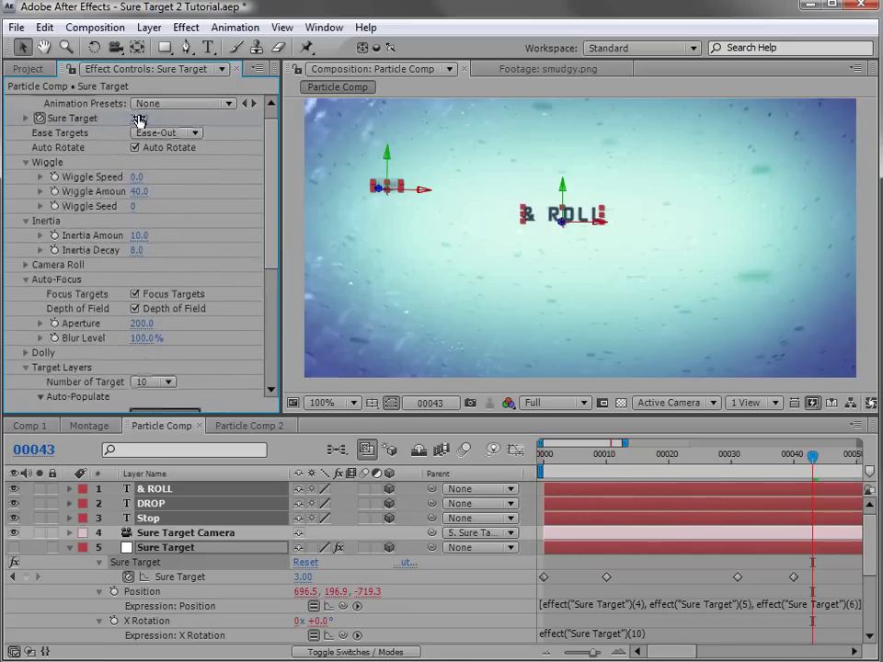
scroll(270, 168, up, 2)
click(79, 103)
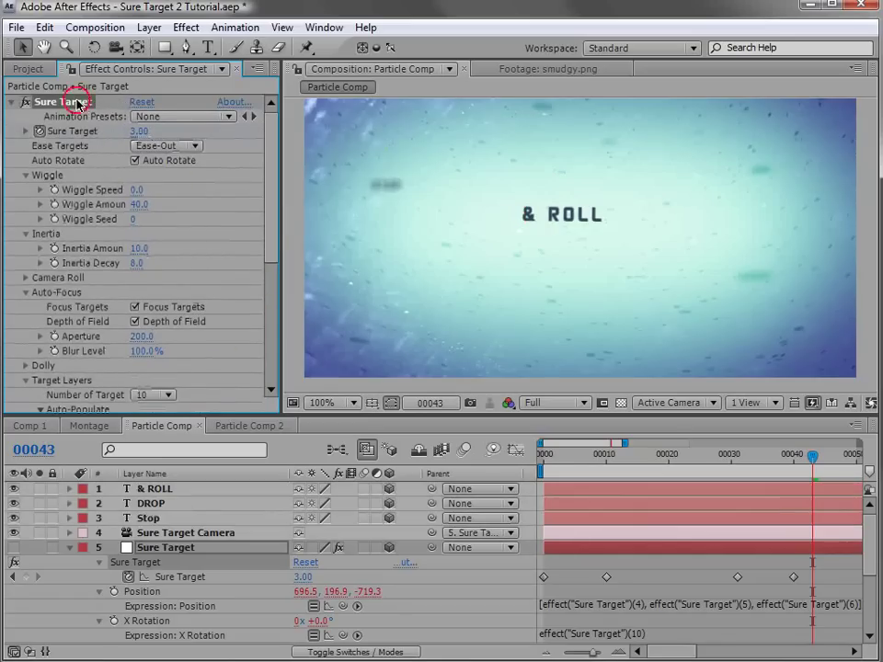
click(164, 490)
ctrl+click(149, 517)
ctrl+click(152, 503)
click(270, 275)
scroll(258, 302, down, 3)
click(167, 245)
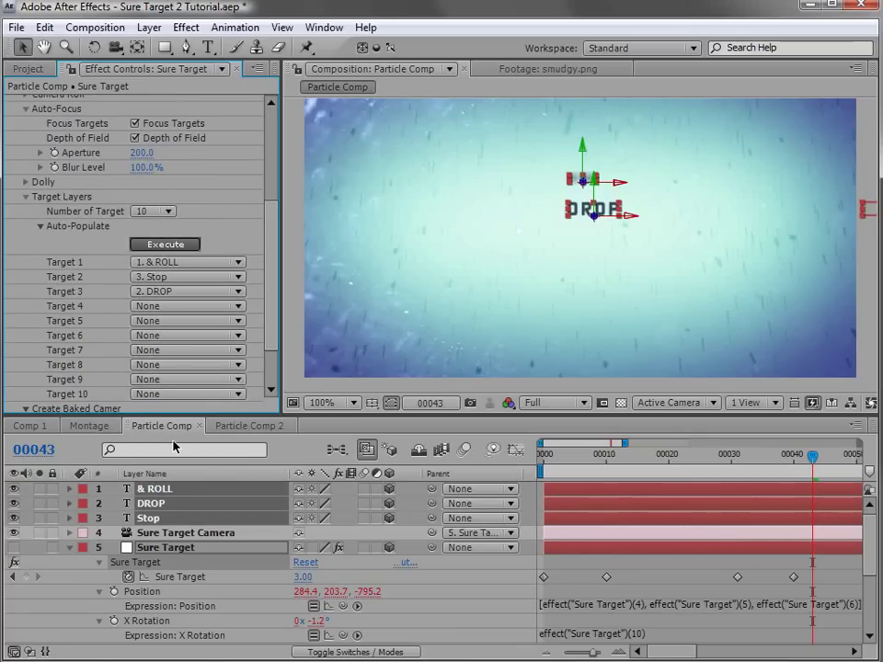
Shorten the work area to end at about frame 65 and scrub the animation from frame 0 to 58
click(273, 347)
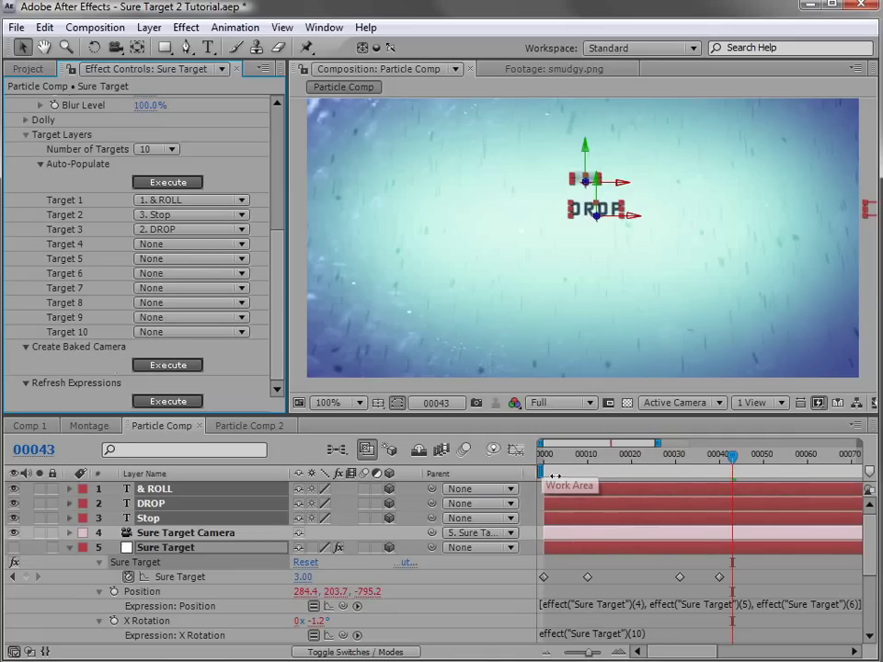
key(minus)
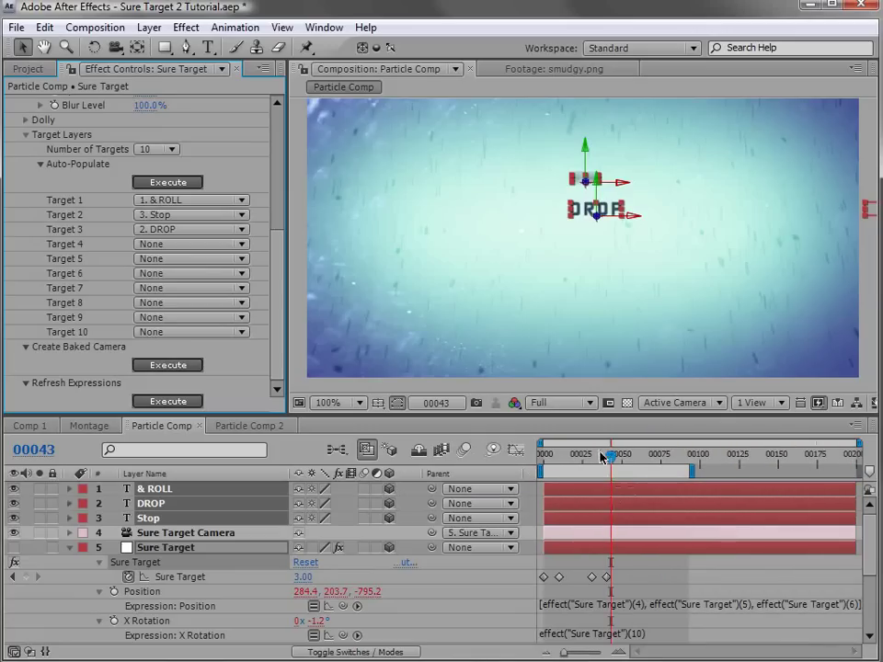
click(630, 454)
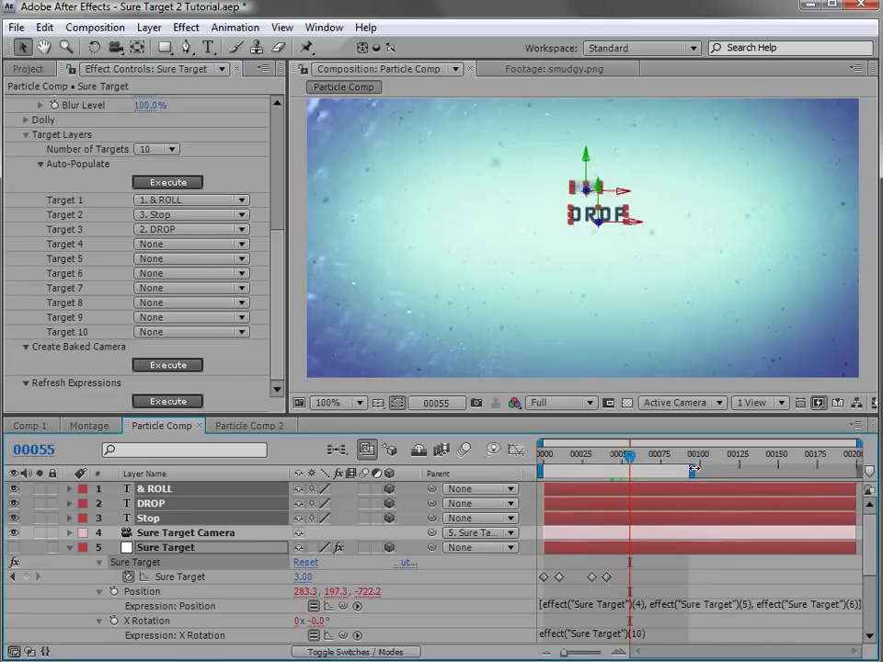
drag(692, 470, 645, 470)
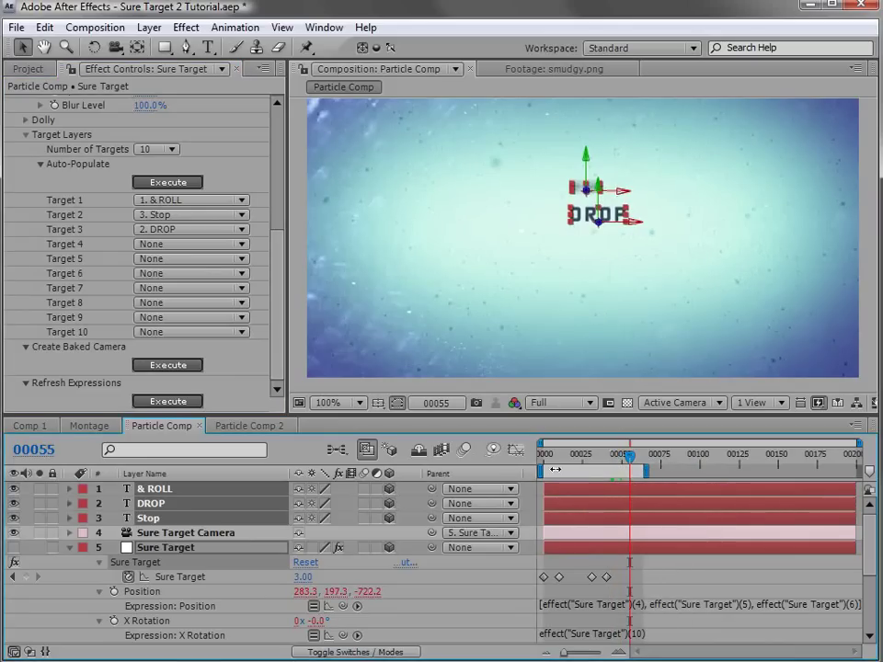
click(545, 455)
drag(545, 455, 634, 457)
Create a baked camera from the Sure Target animation, reveal its keyframed properties and collapse the layer again
click(154, 366)
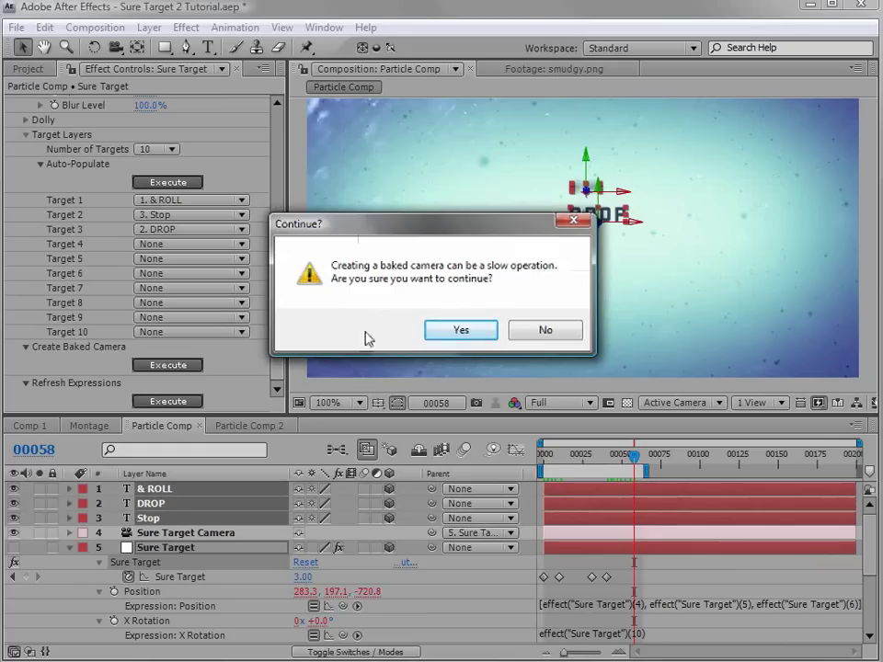
click(460, 333)
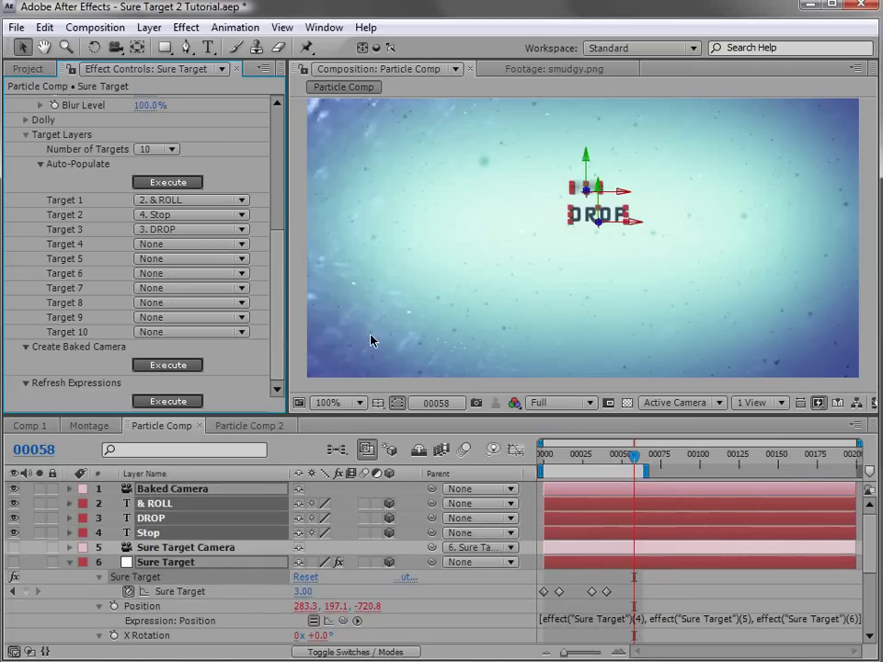
click(161, 547)
click(149, 491)
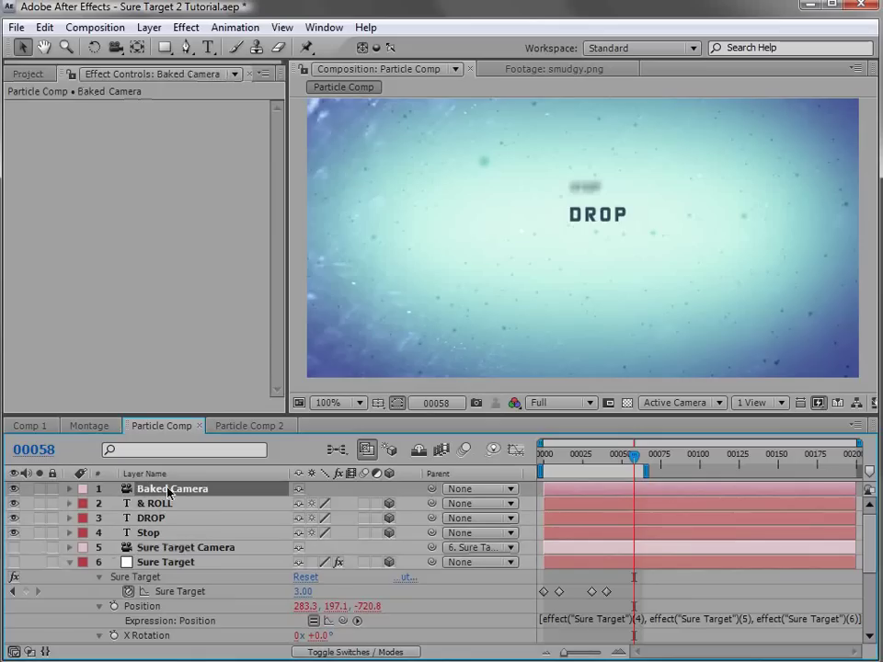
click(88, 547)
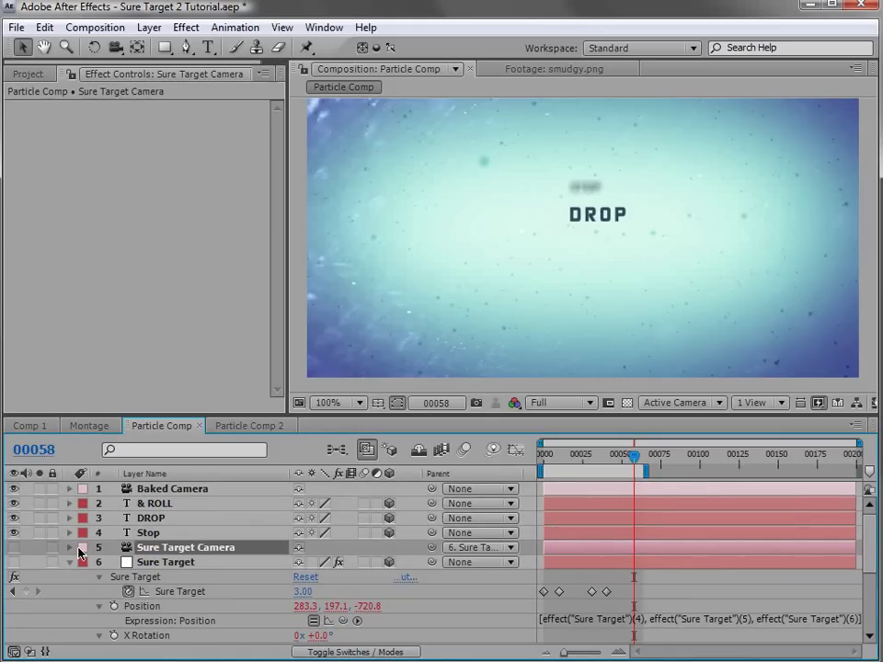
click(143, 490)
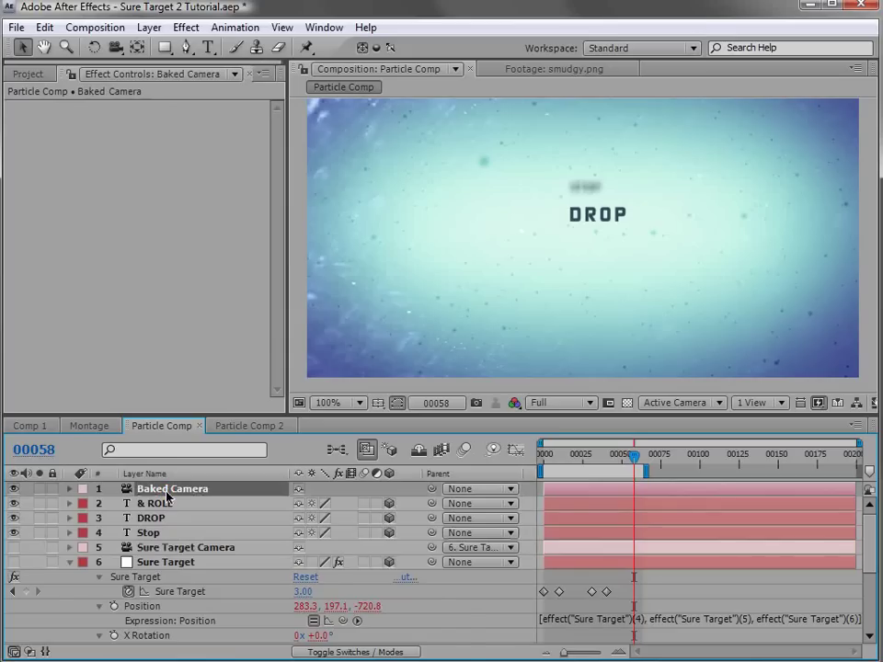
key(u)
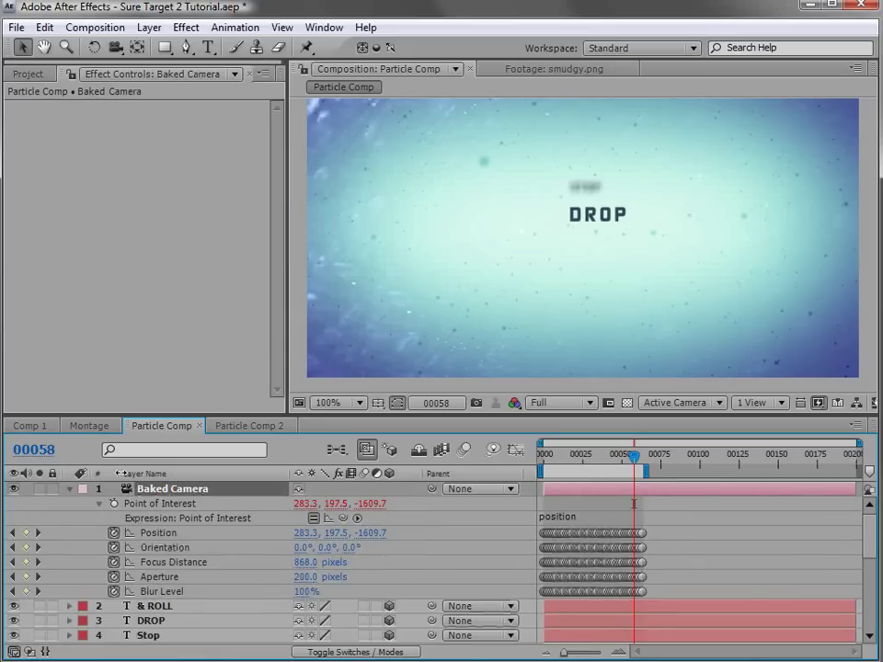
click(68, 490)
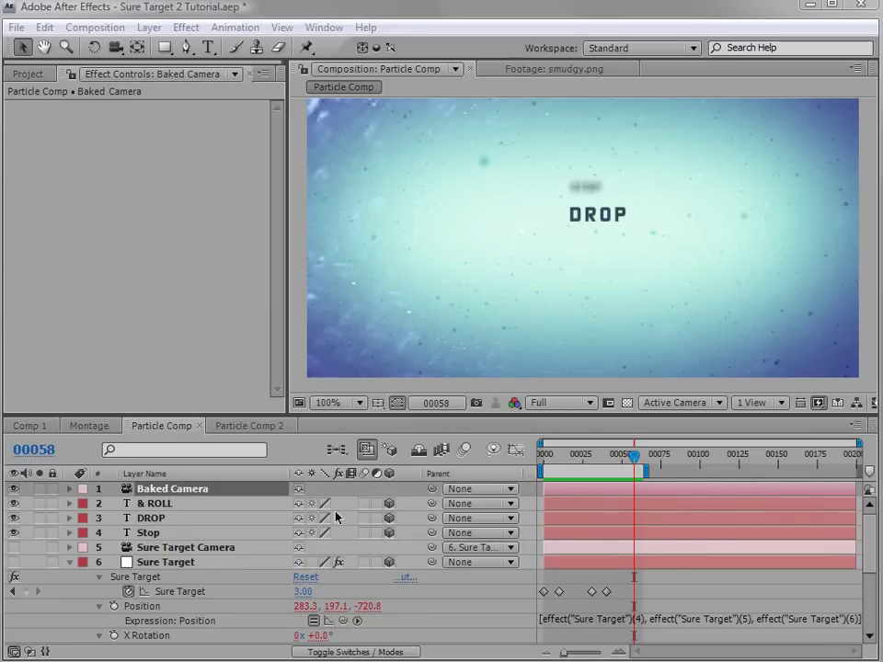
Enable motion blur on the & ROLL, DROP and Stop layers and in the composition, and render a preview
drag(364, 503, 364, 532)
click(467, 451)
key(KP_0)
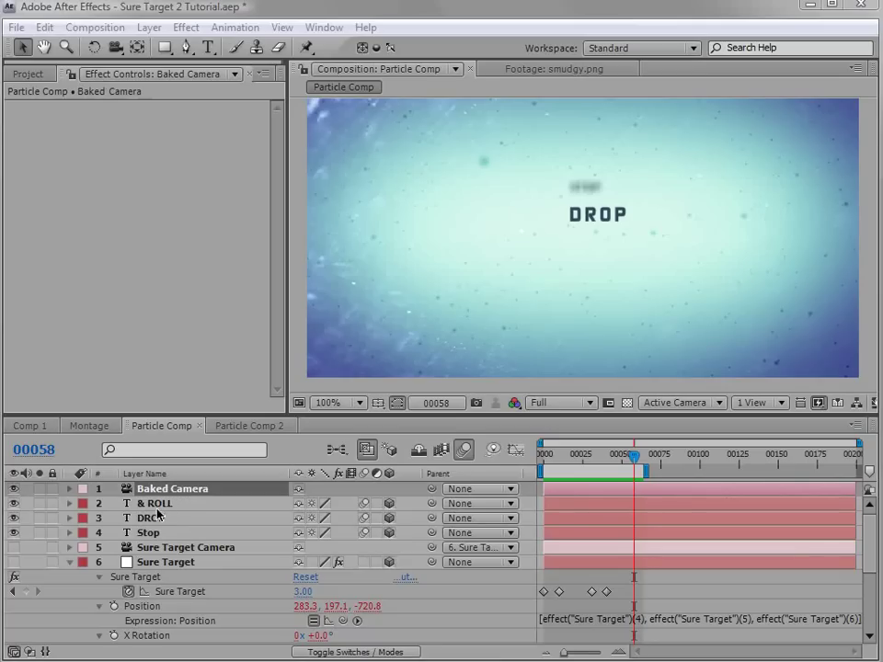
Delete the Baked Camera, make Sure Target Camera active again and turn off motion blur for the composition
key(Delete)
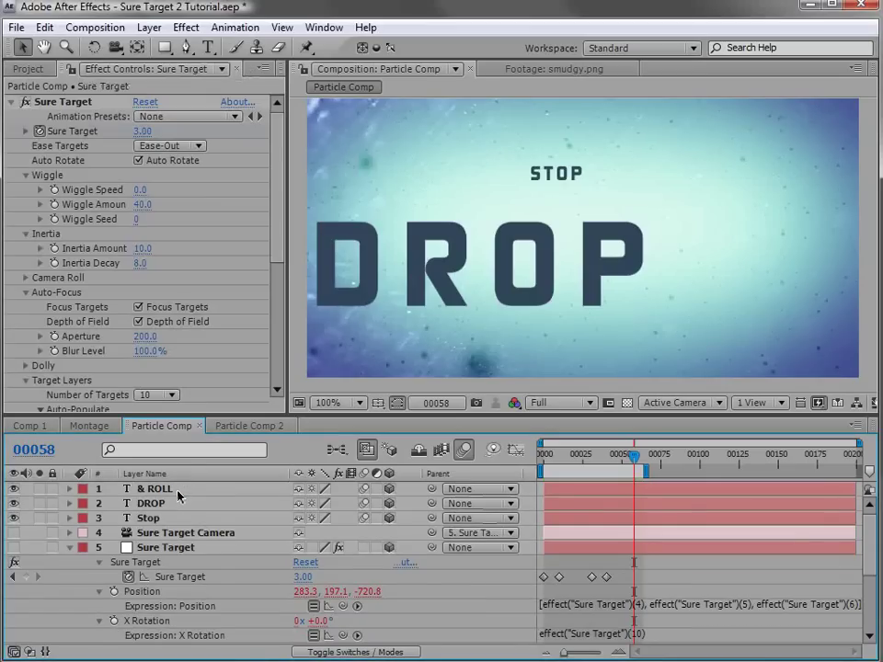
click(184, 534)
click(463, 454)
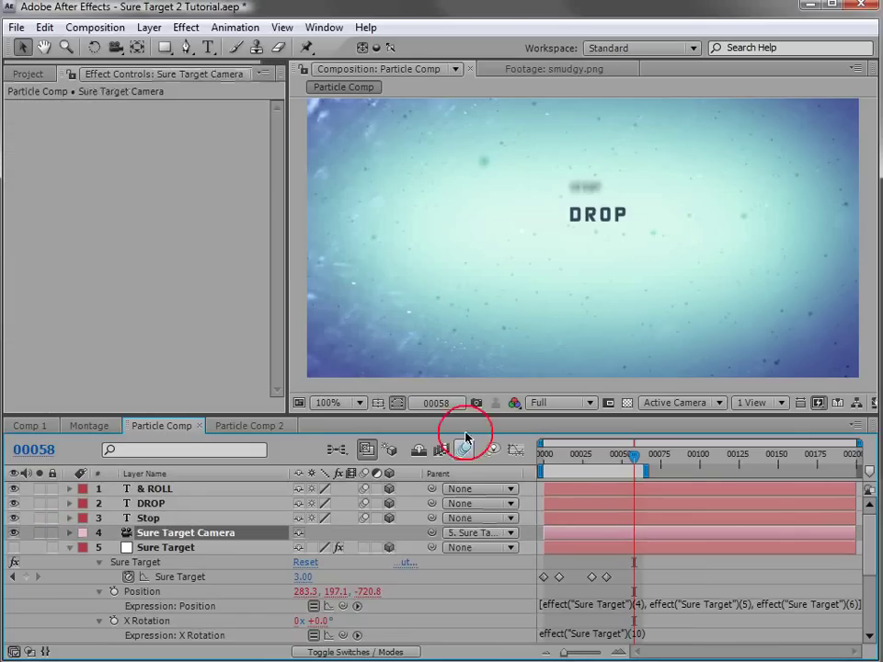
At frame 0, make the DROP layer 2D, reselect Sure Target and check its Target Layers assignments
click(167, 547)
drag(633, 454, 540, 469)
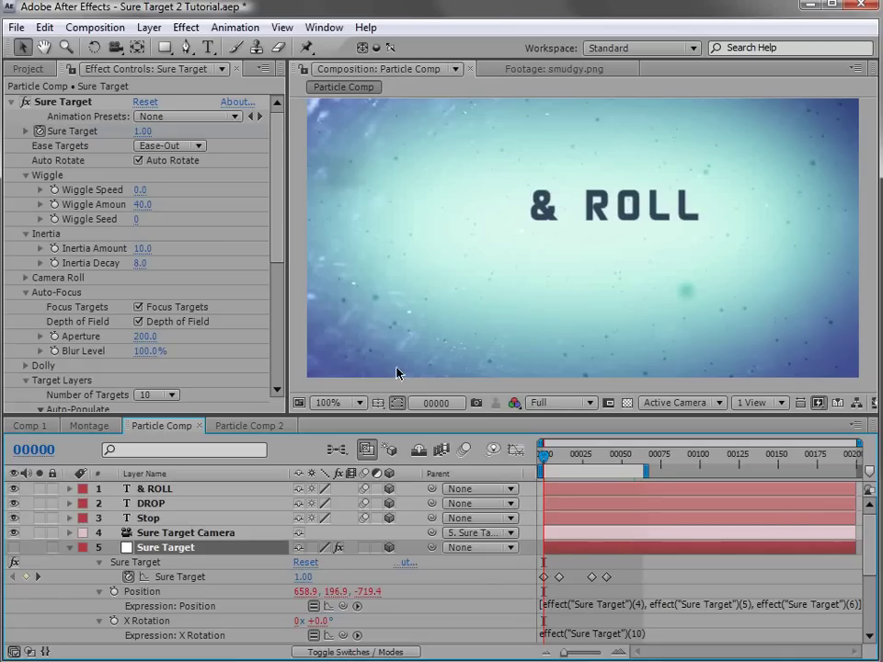
click(150, 504)
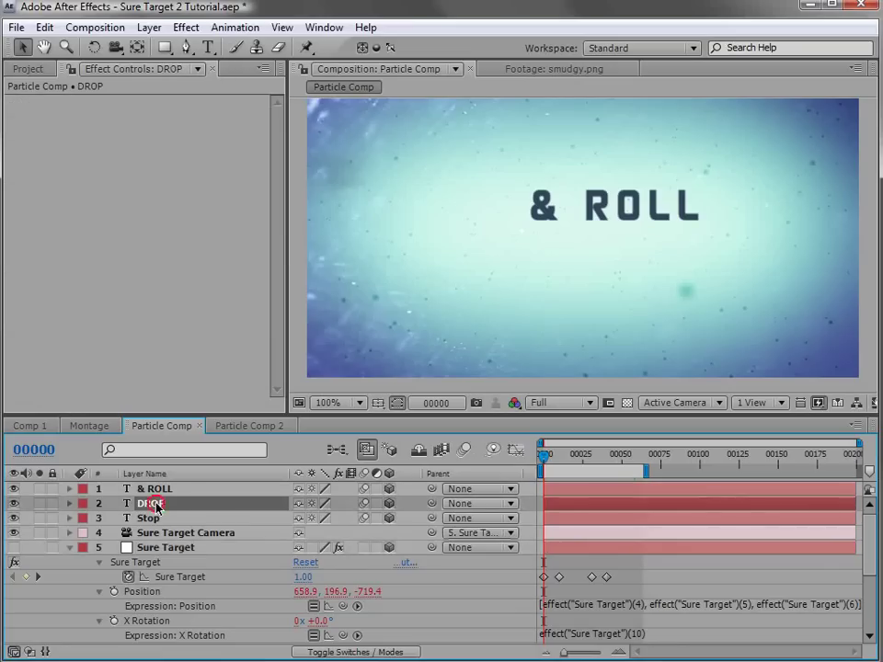
click(389, 504)
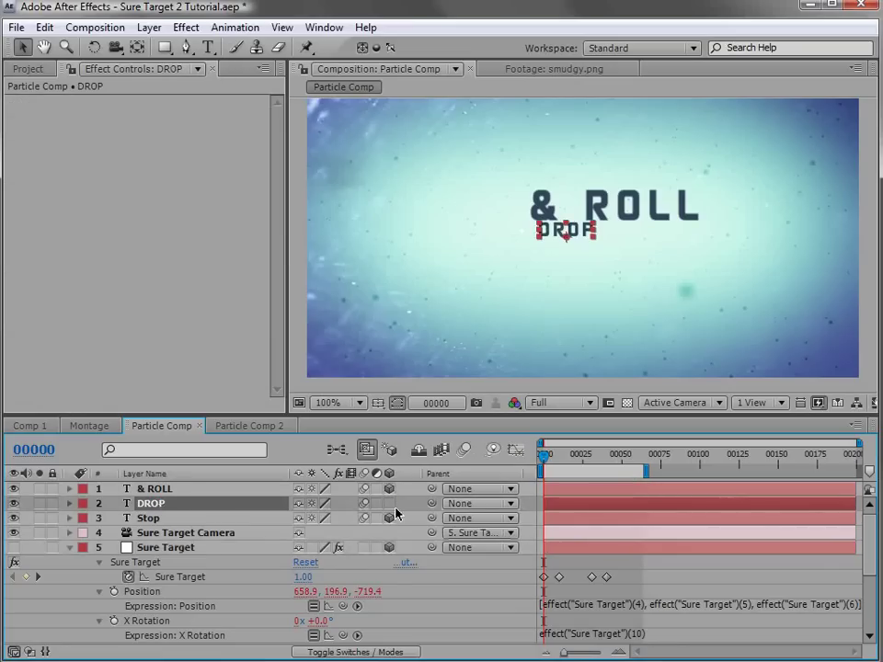
click(193, 549)
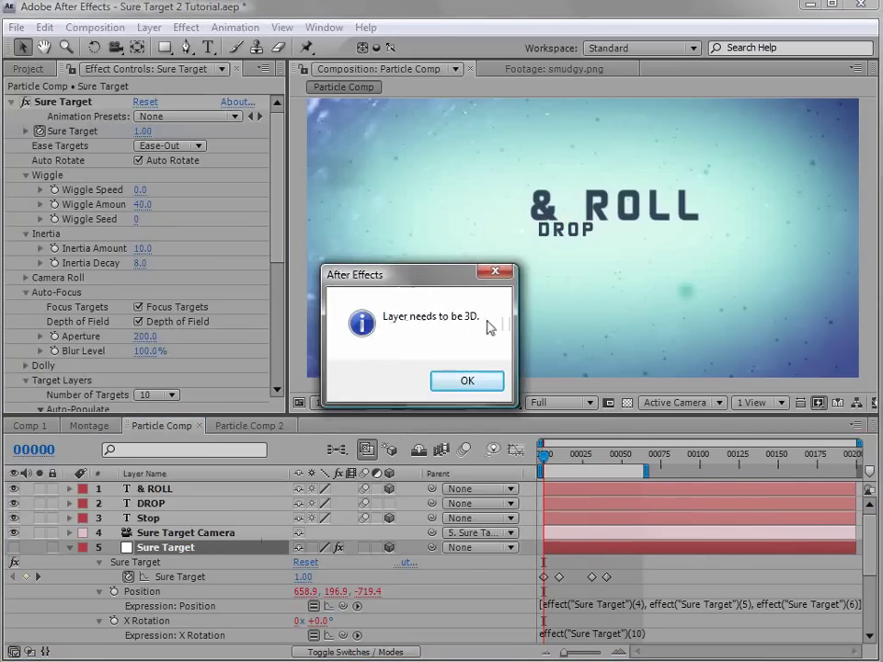
click(468, 382)
drag(273, 236, 259, 342)
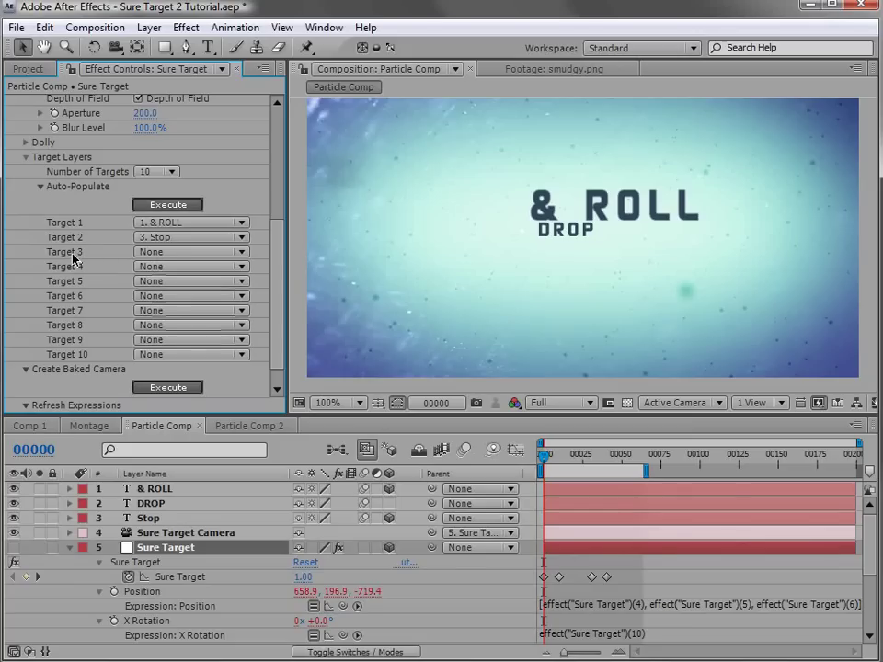
Try to assign the 2D DROP layer as Target 3 of the Sure Target effect
click(138, 252)
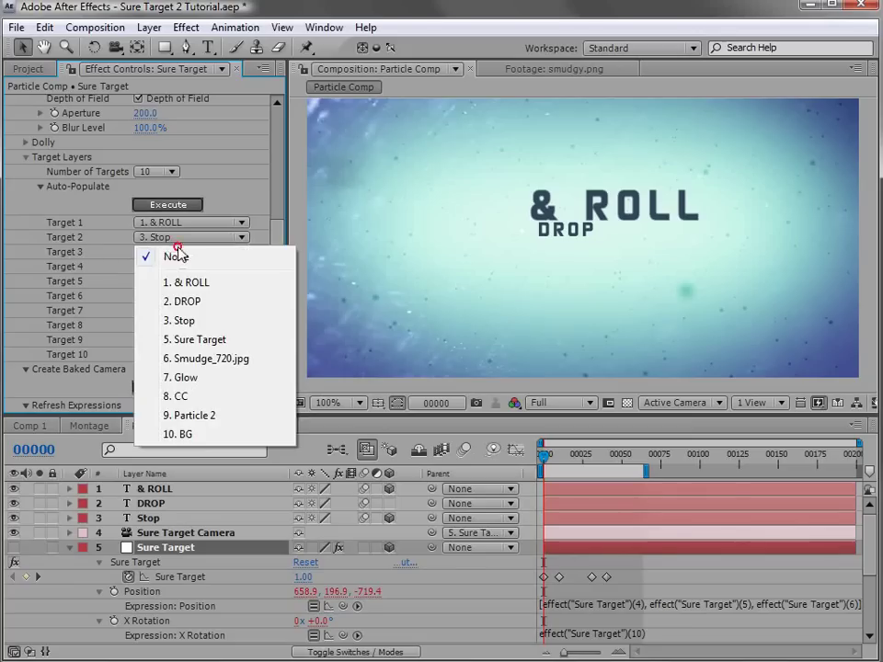
click(208, 303)
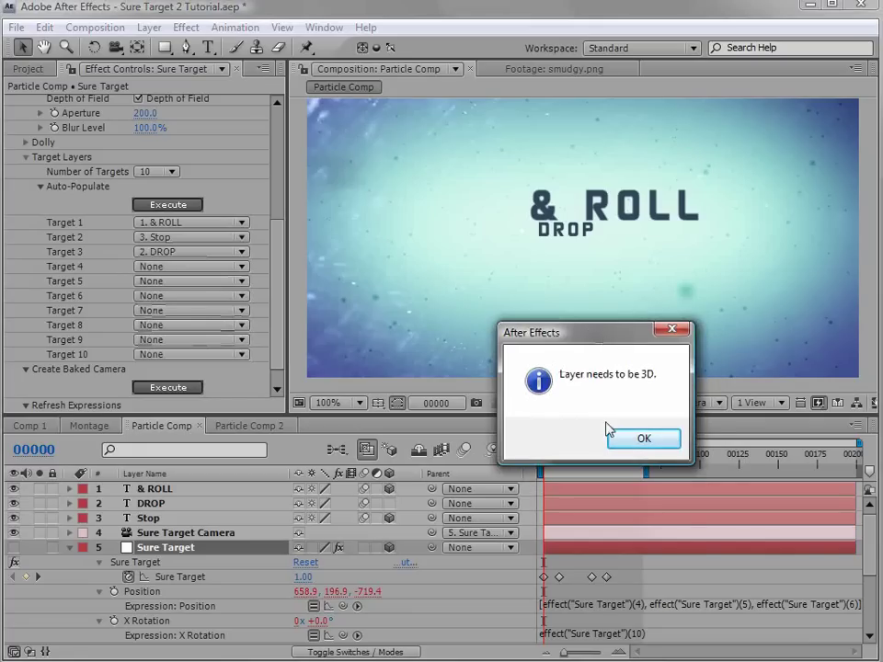
click(642, 439)
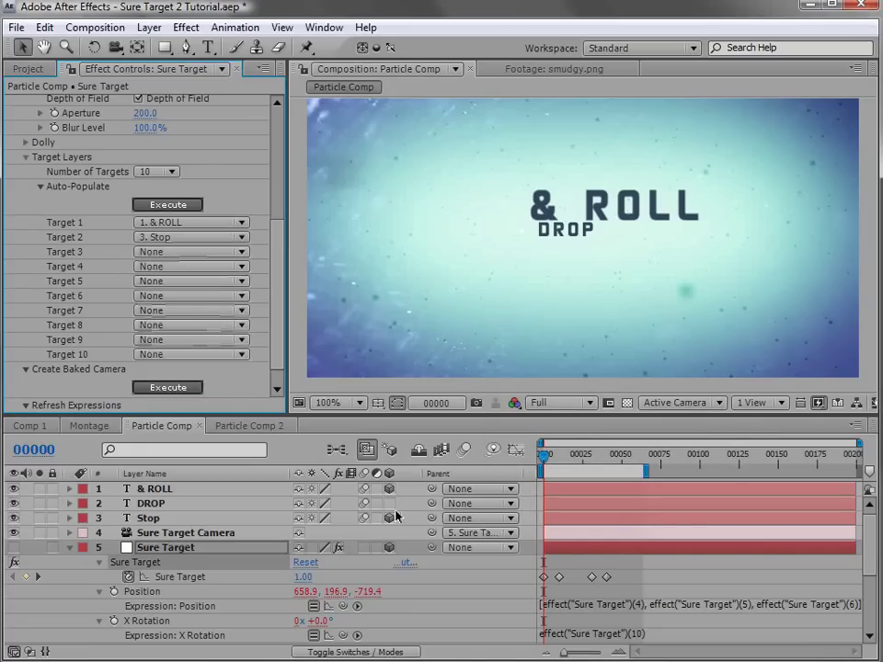
Make the DROP layer 3D and assign it as Target 3 of the Sure Target effect
click(388, 503)
click(221, 251)
click(188, 300)
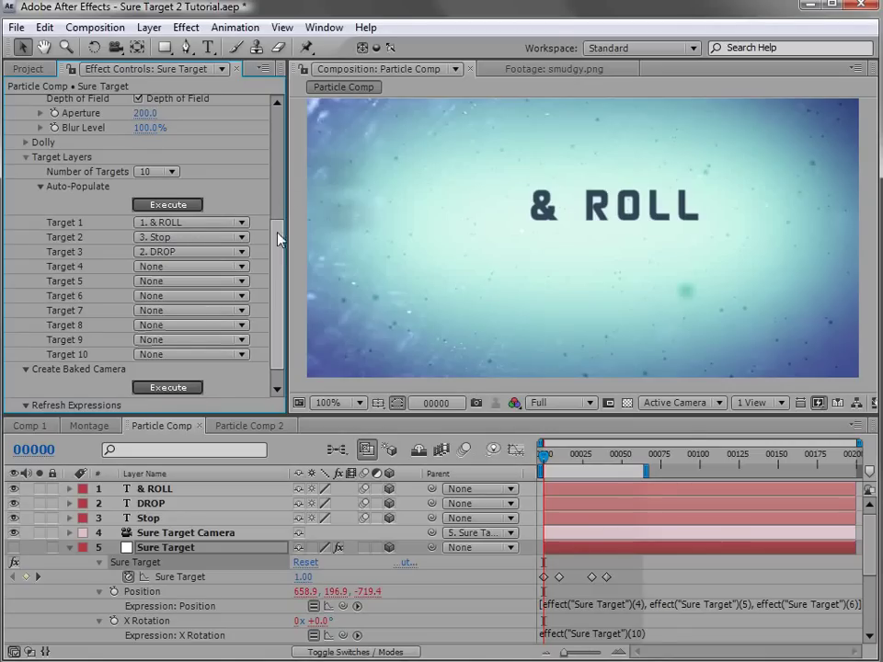
Disable Sure Target's Position, X Rotation and Y Rotation expressions, and restore them with Refresh Expressions
click(279, 272)
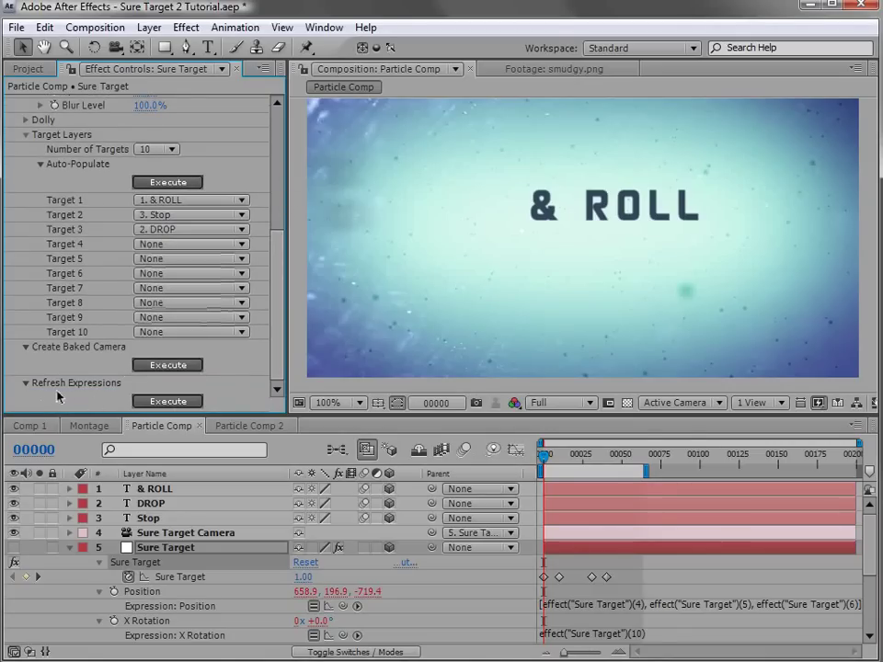
click(167, 401)
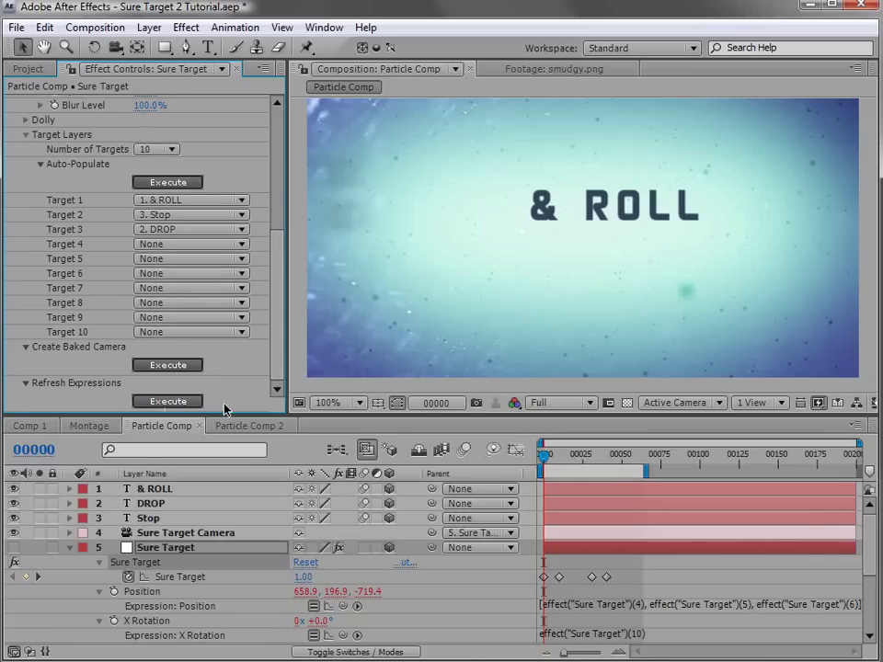
drag(304, 414, 303, 380)
click(313, 574)
click(313, 603)
click(314, 632)
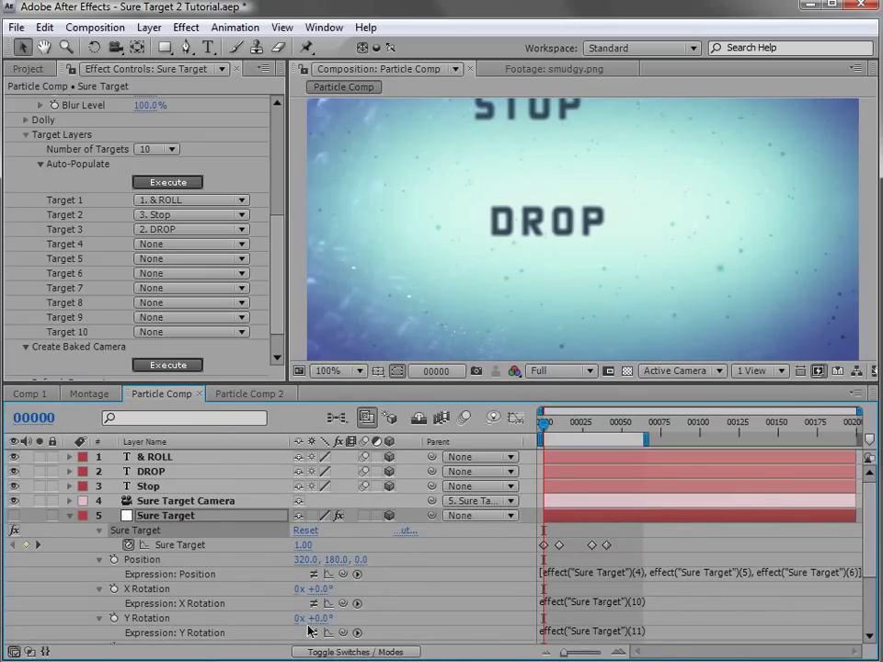
click(278, 357)
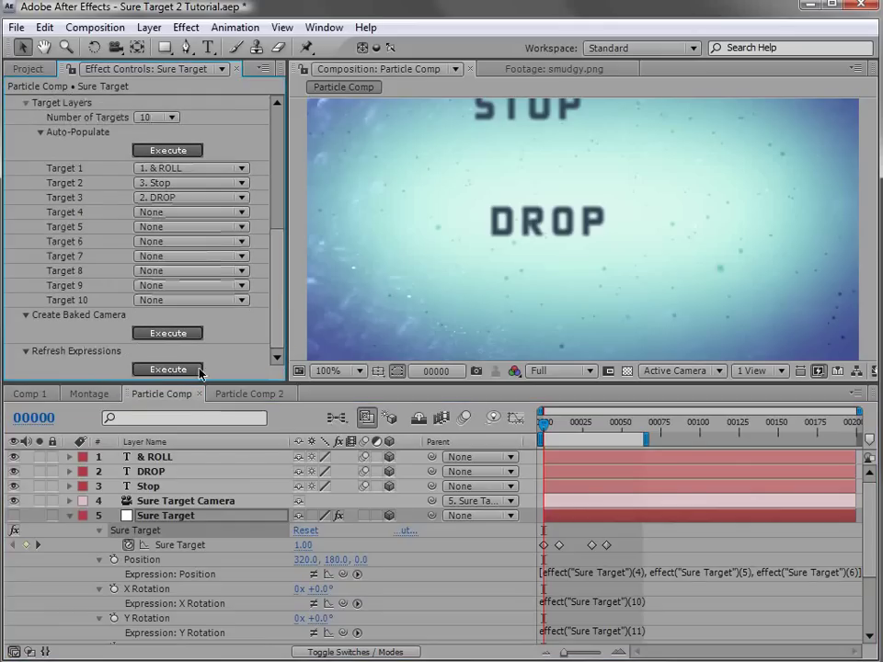
click(152, 370)
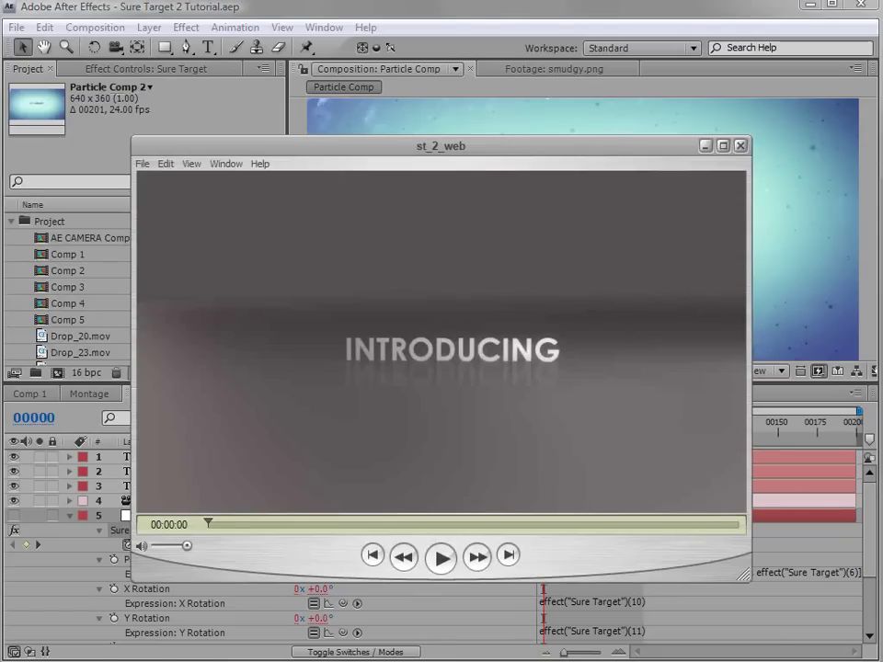
Play part of the st_2_web movie and bring up the Montage composition in After Effects
click(441, 557)
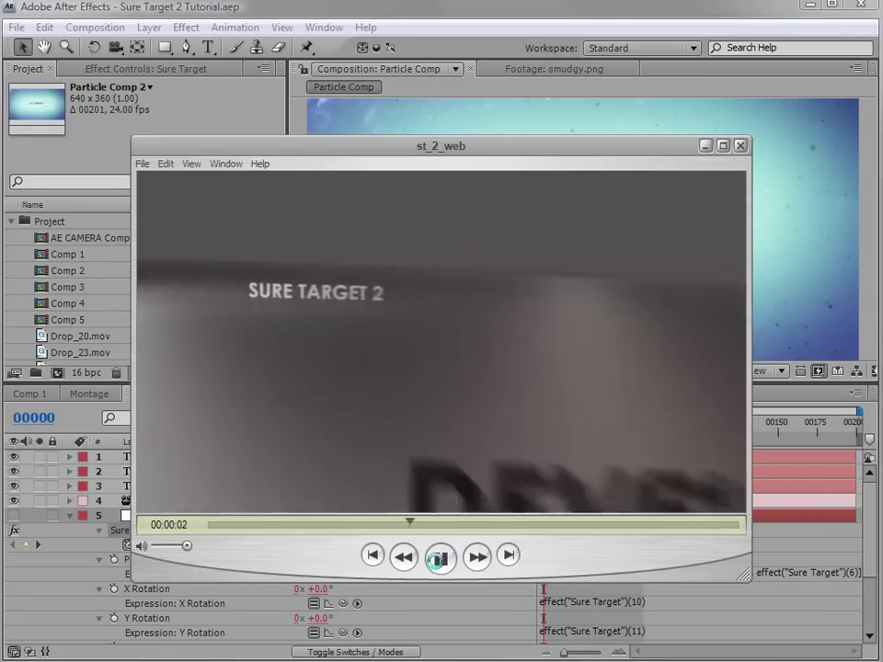
click(441, 559)
click(542, 48)
click(83, 393)
click(203, 343)
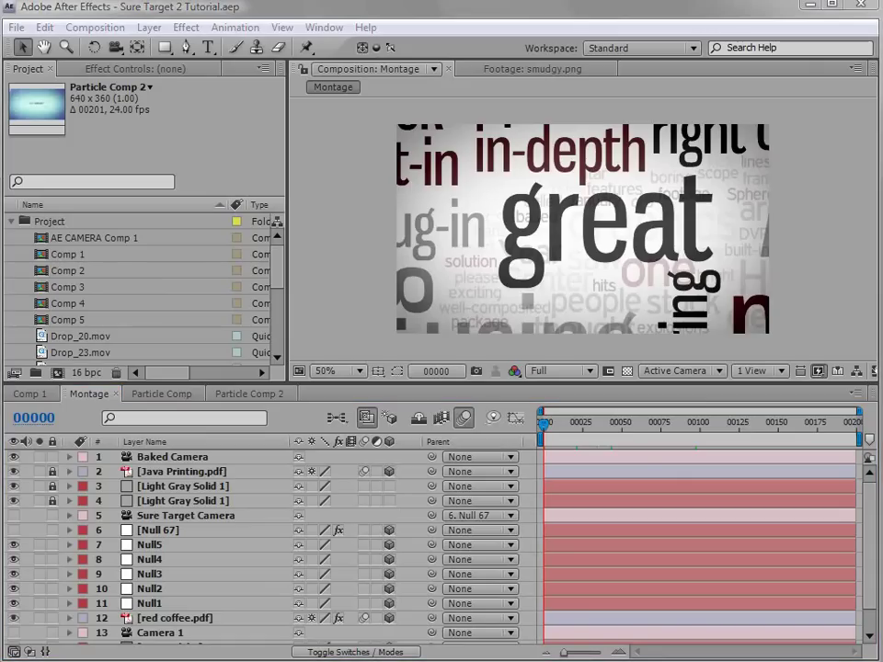
Switch to the Wordle create page in Firefox and generate a word cloud from videocopilot.net/blog
key(alt+Tab)
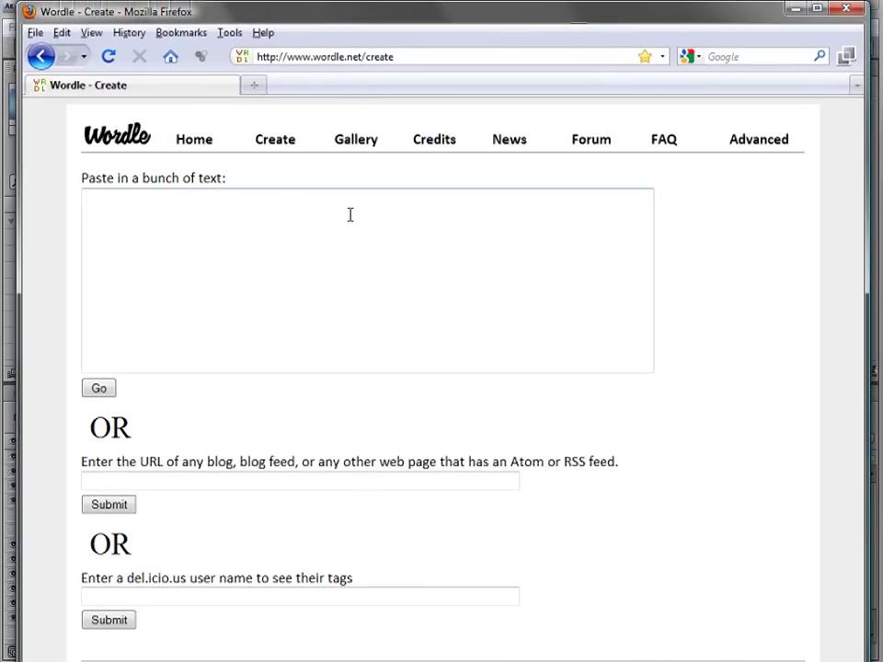
click(149, 218)
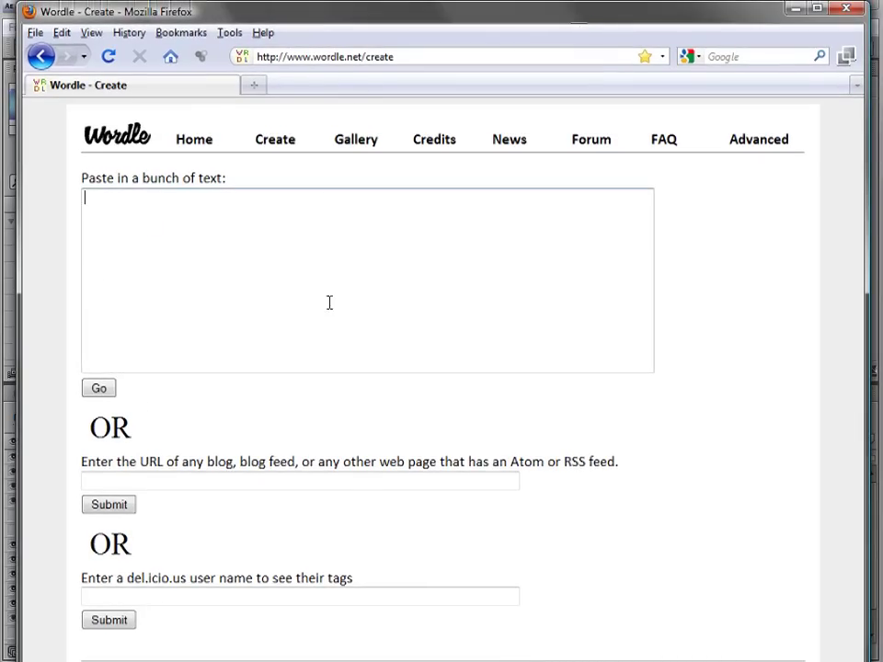
click(140, 596)
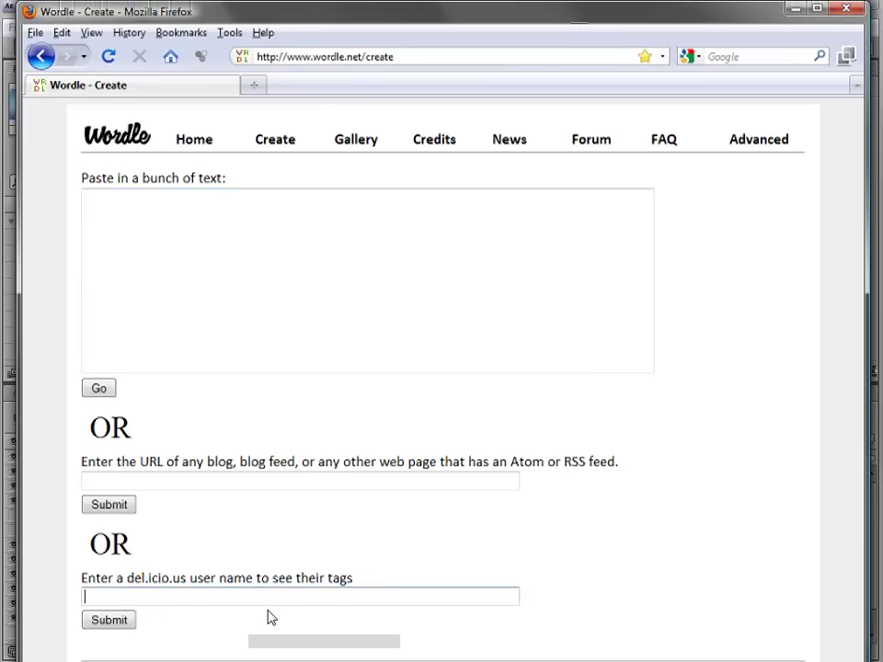
click(243, 482)
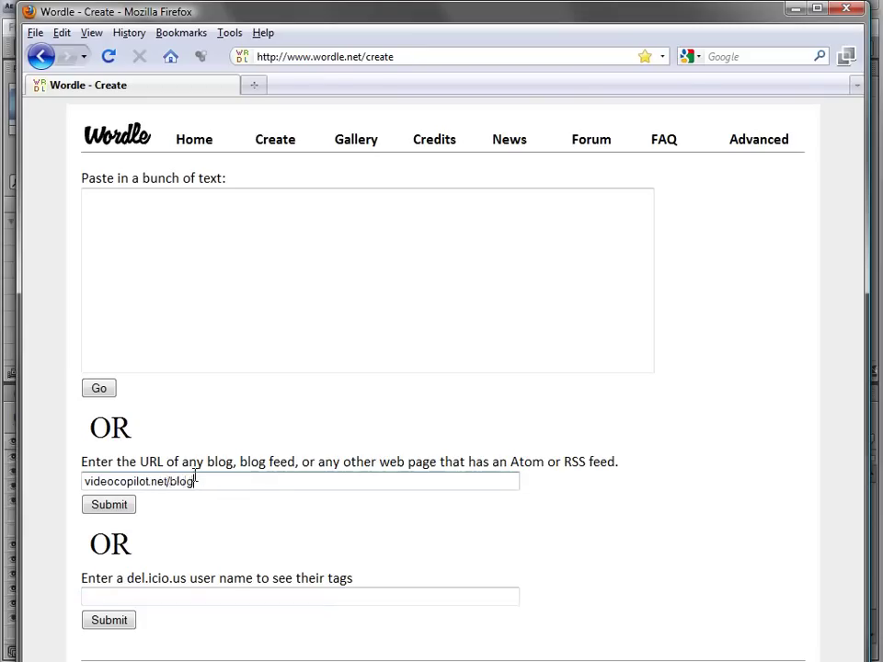
click(105, 508)
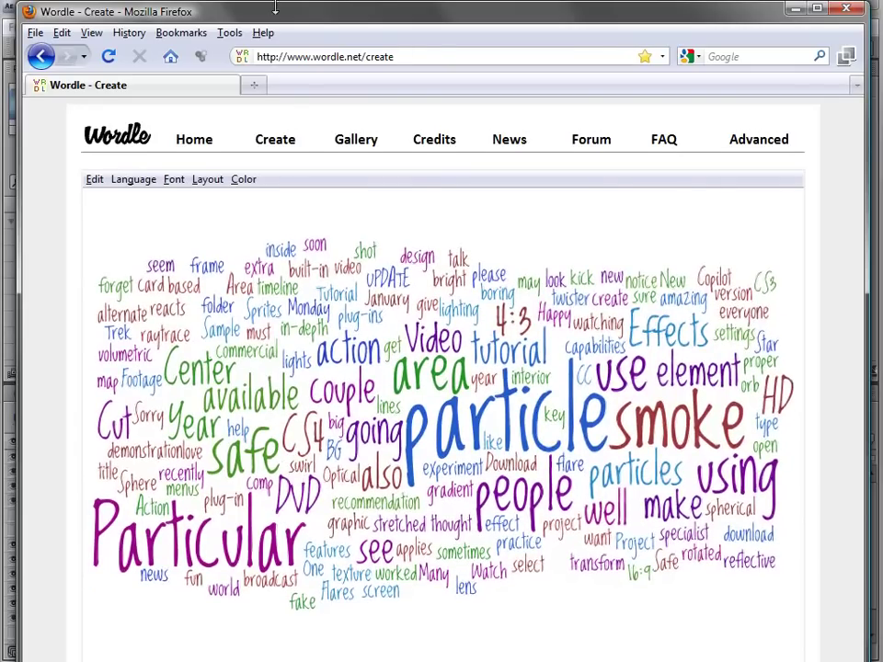
Randomize the word cloud's layout, font and colors several times
drag(273, 24, 304, 7)
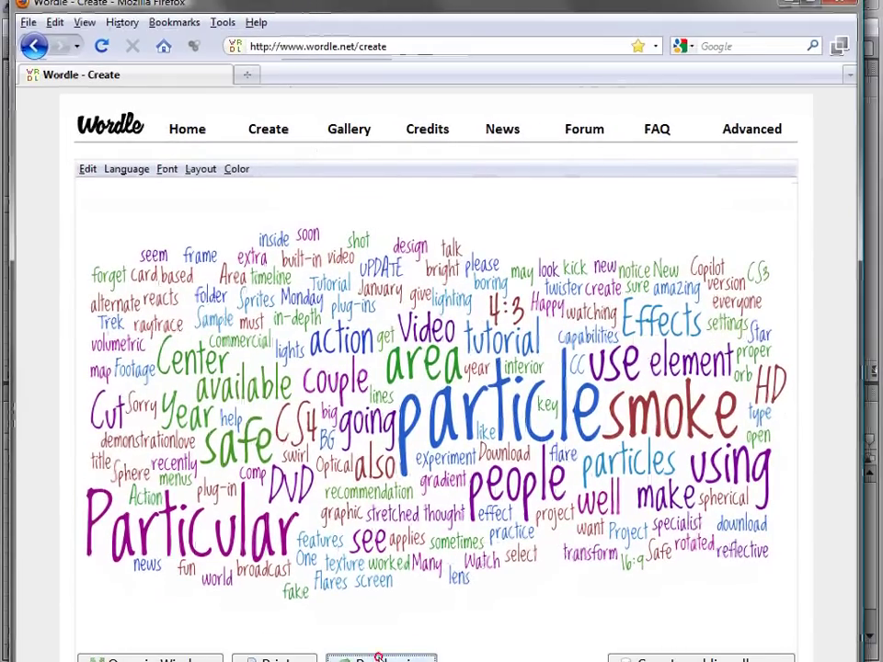
click(379, 660)
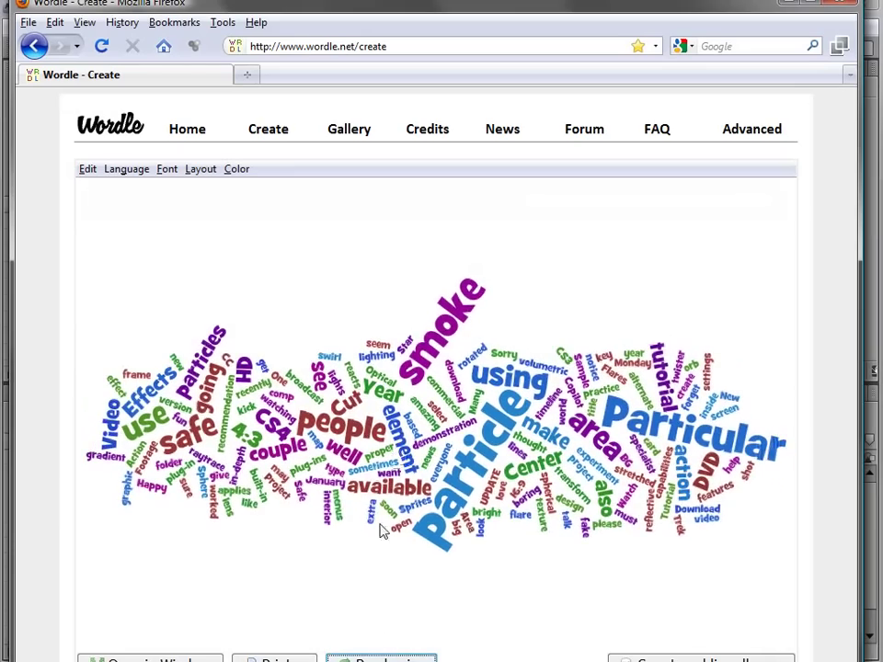
click(364, 659)
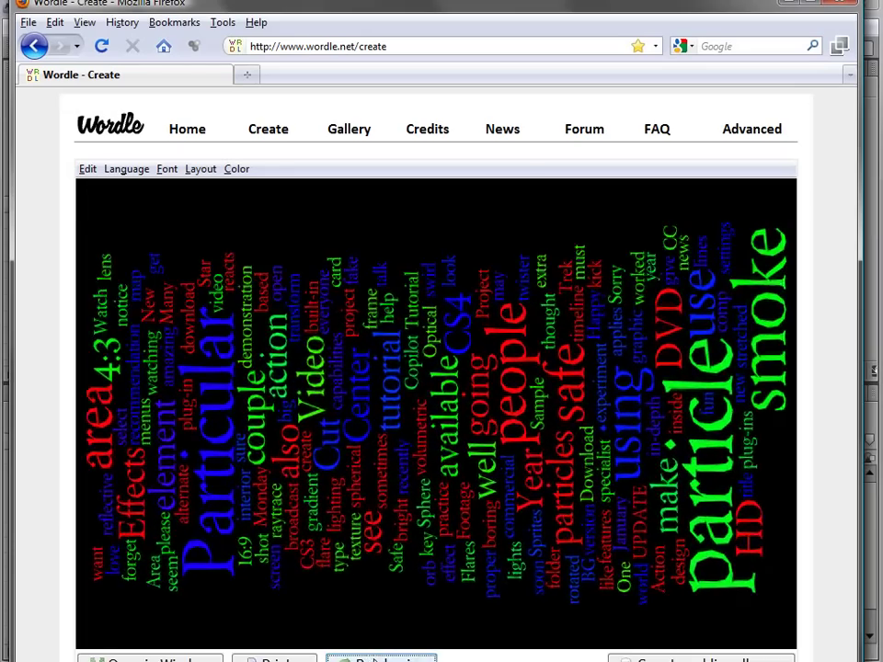
click(363, 659)
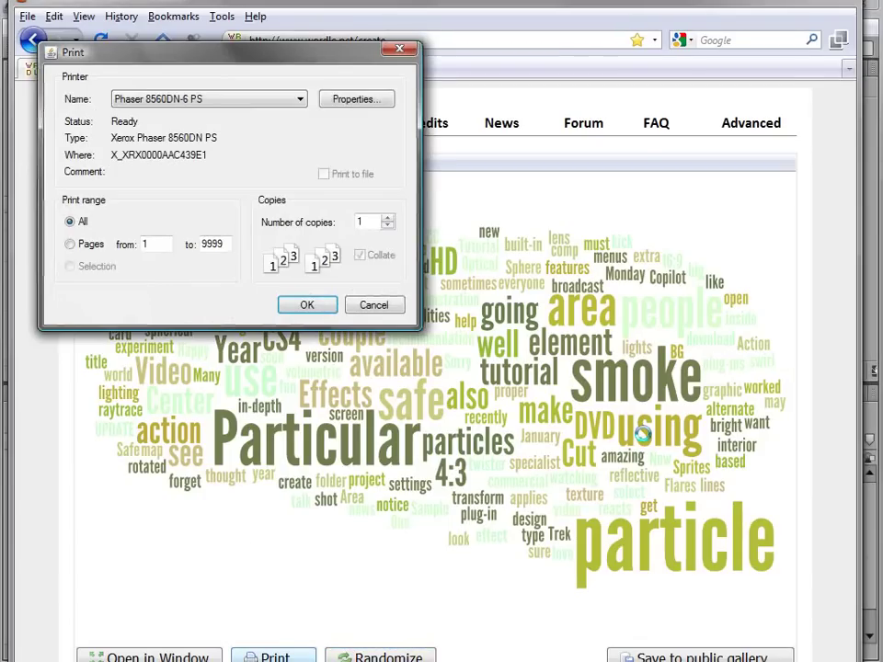
Print the word cloud with Adobe PDF and save it as Montage.pdf in the Montage folder
click(216, 98)
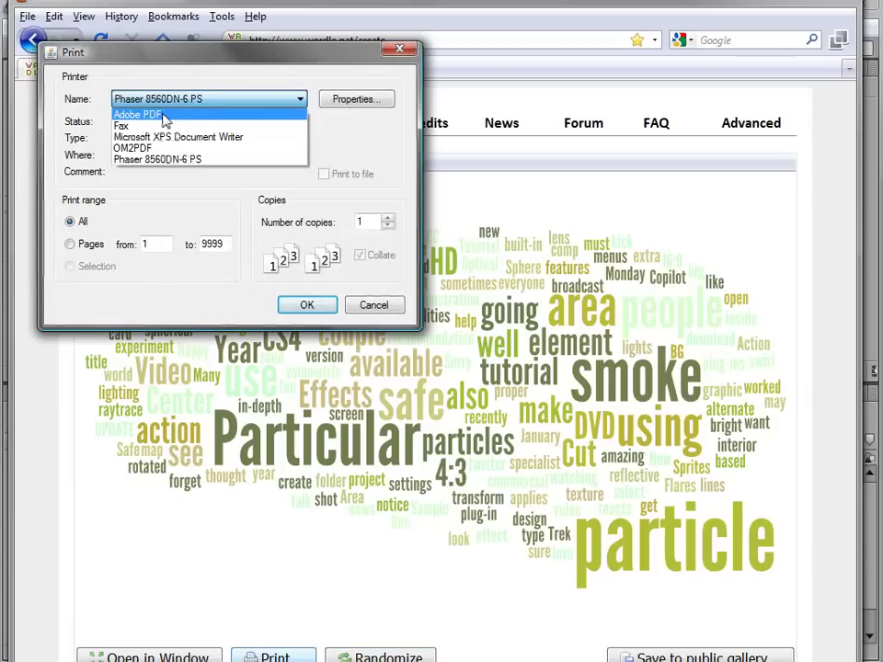
click(164, 115)
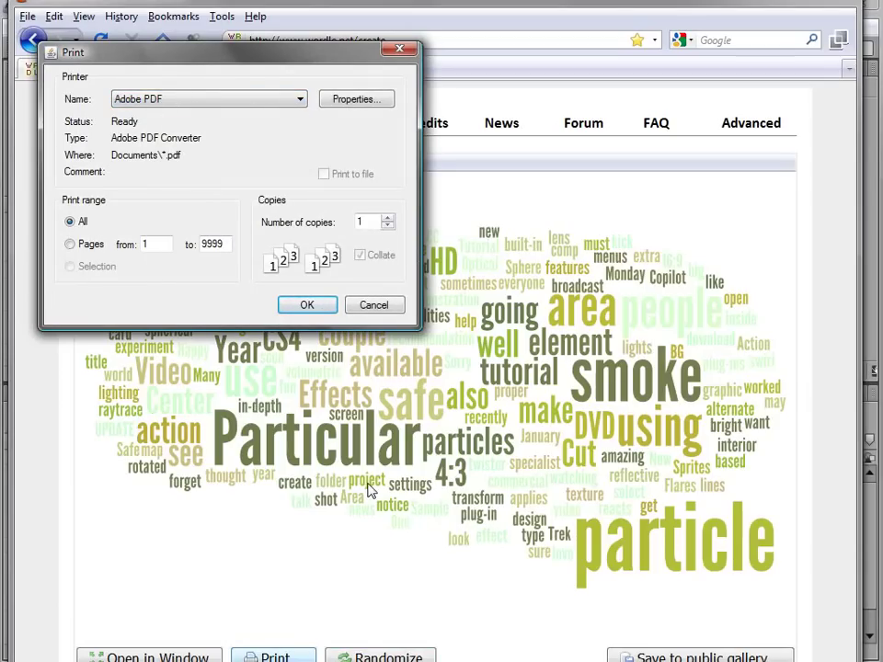
click(308, 307)
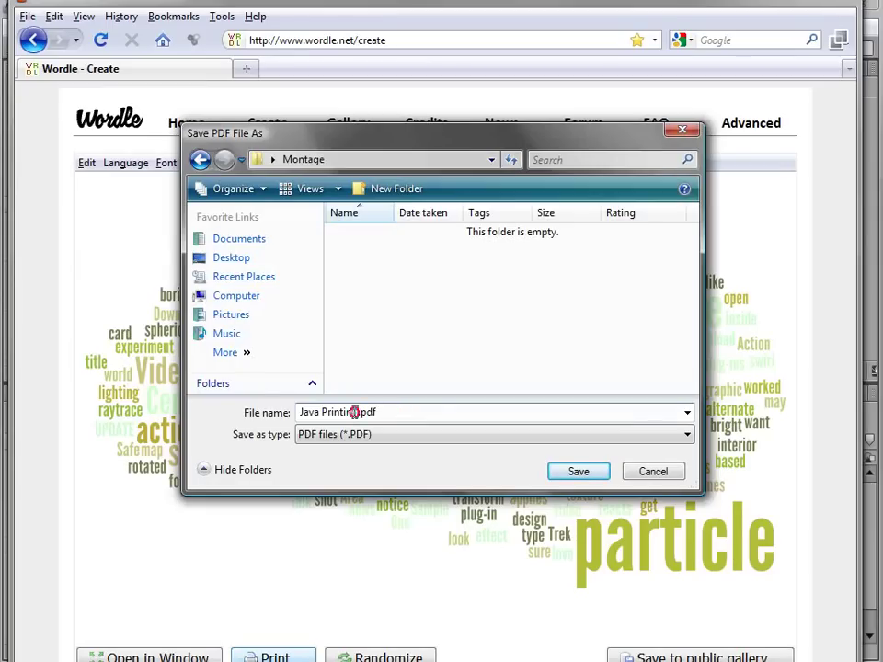
text(Montage)
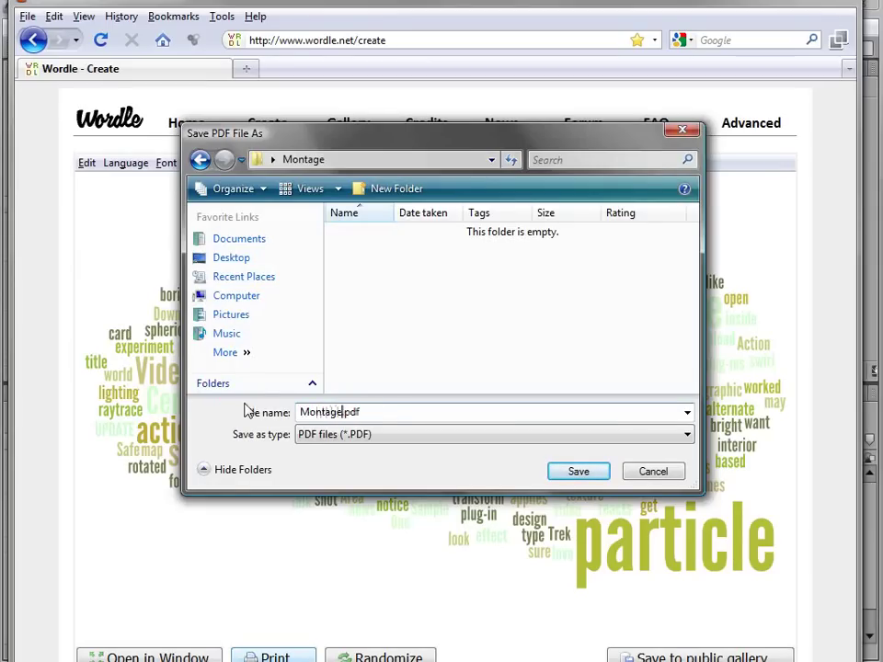
key(Return)
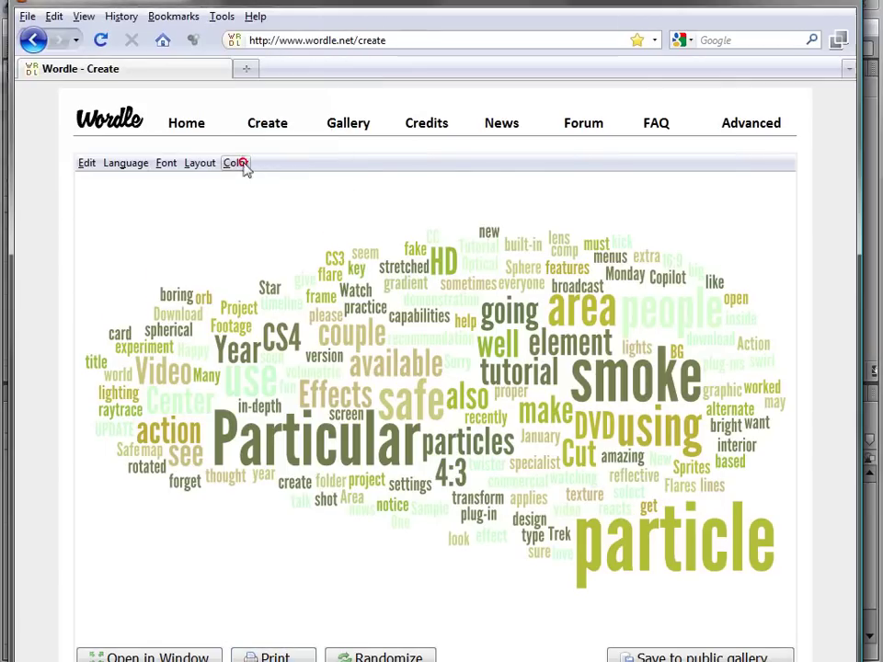
Recolor the word cloud with the Chilled Summer palette
click(243, 167)
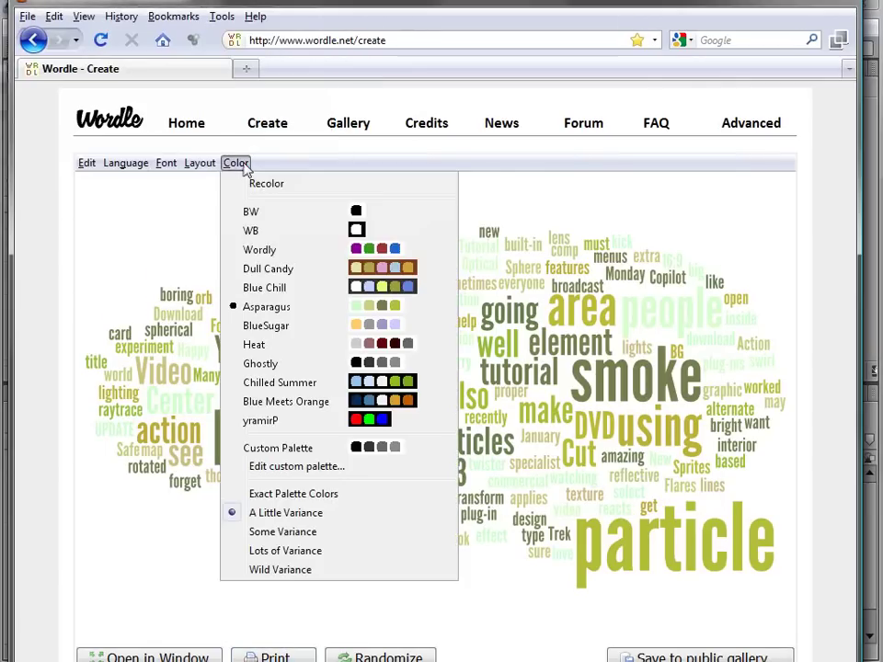
click(258, 383)
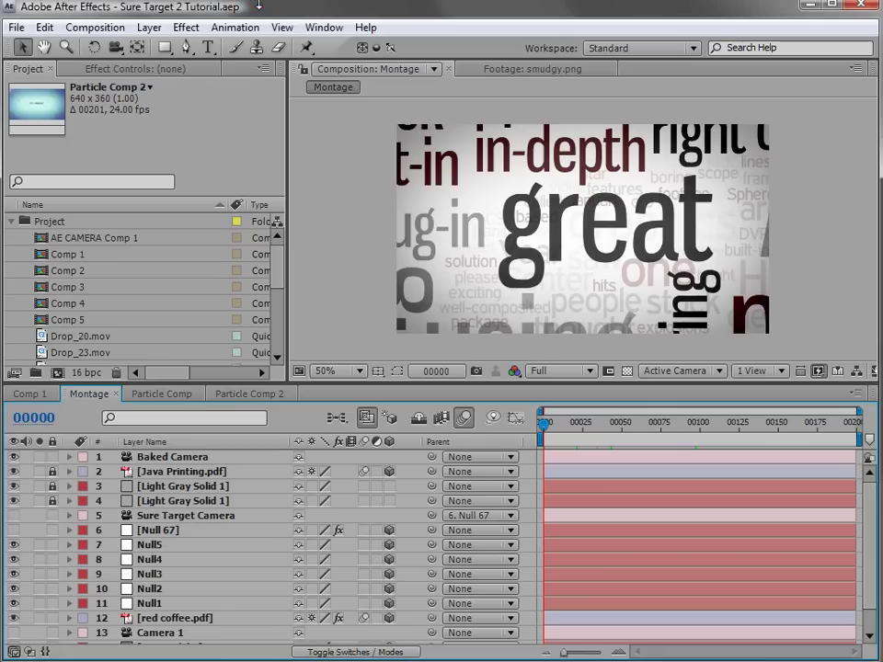
Import Black BG.pdf and Montage.pdf into the After Effects project and create a 960 x 540 px composition, 24 fps, 300 frames long
click(11, 222)
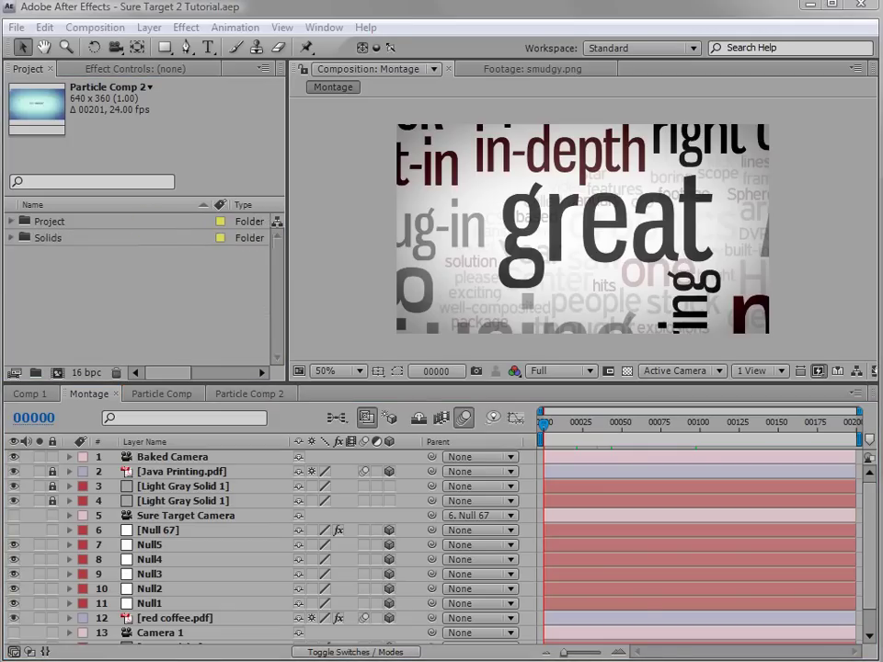
drag(424, 259, 97, 311)
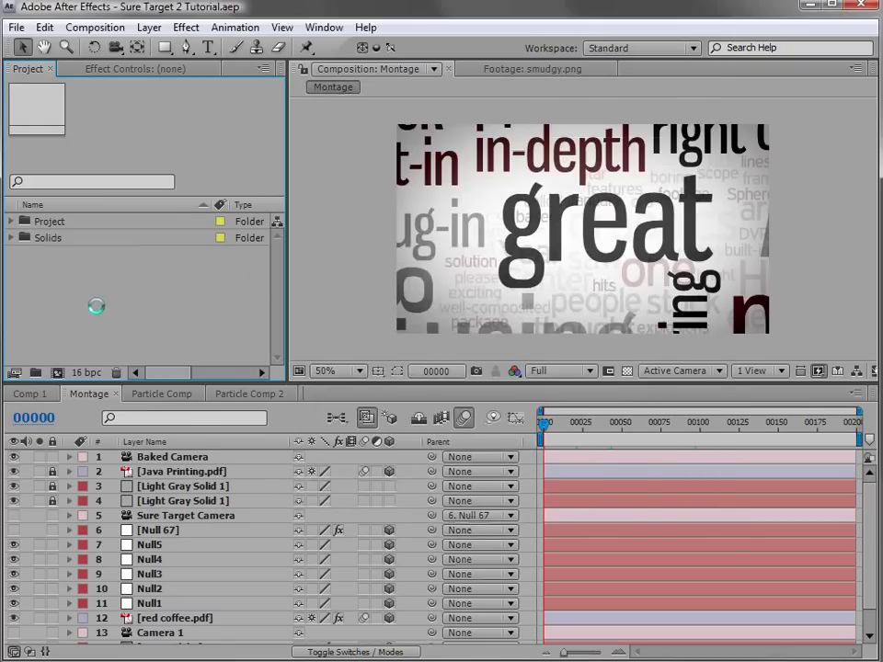
click(103, 28)
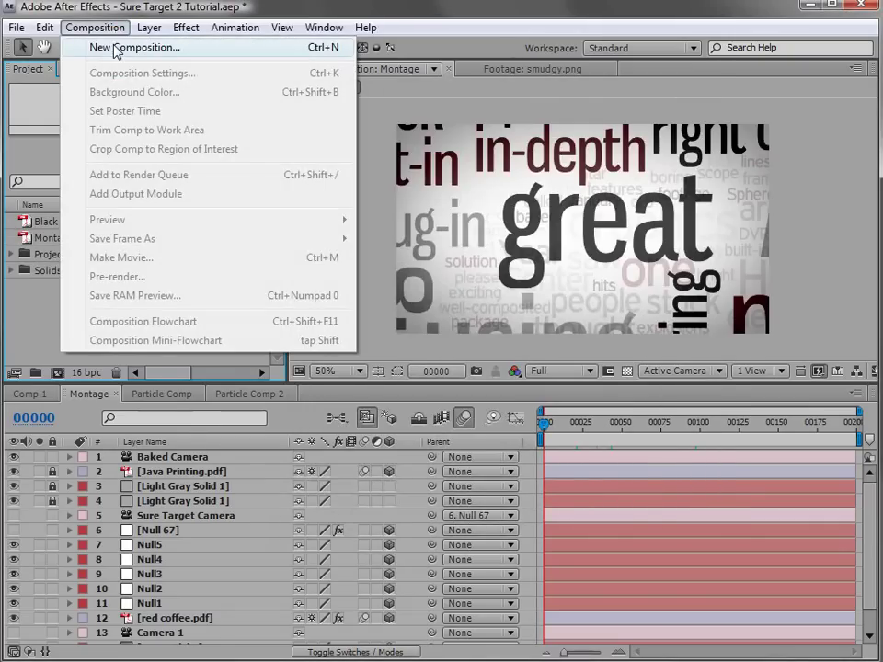
click(115, 46)
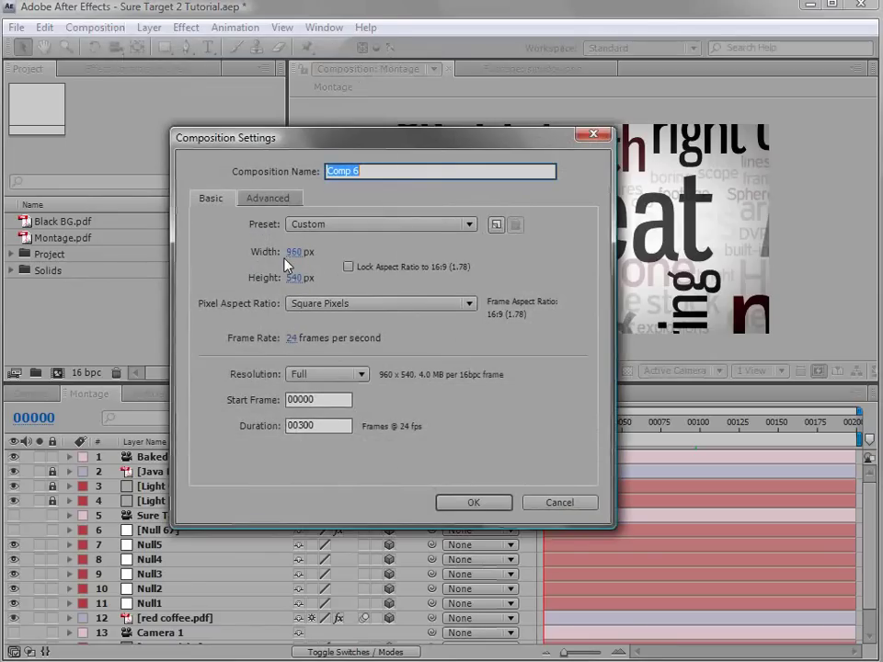
click(473, 502)
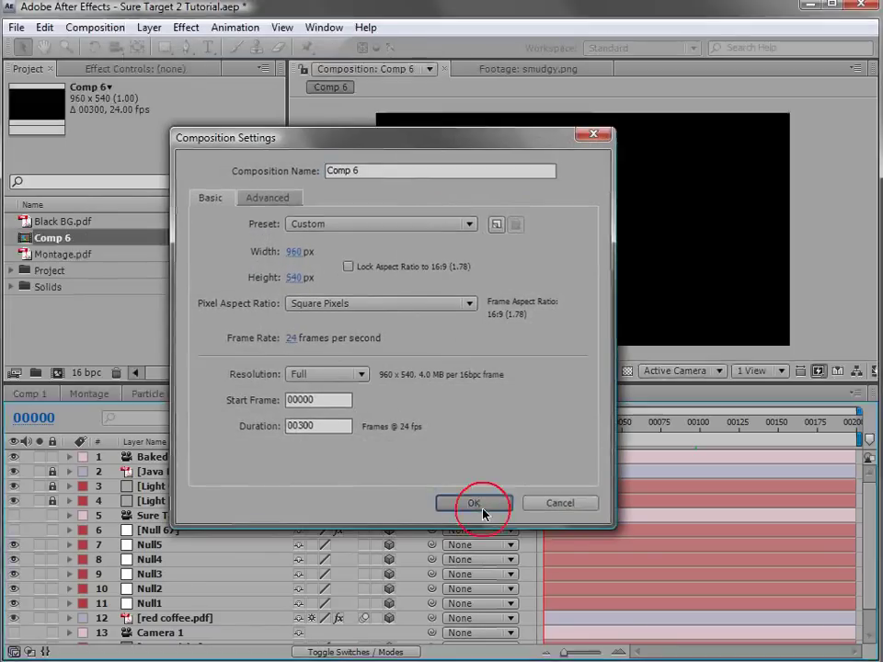
Add Black BG.pdf to Comp 6 and rotate the layer until its words read horizontally
click(41, 269)
click(27, 229)
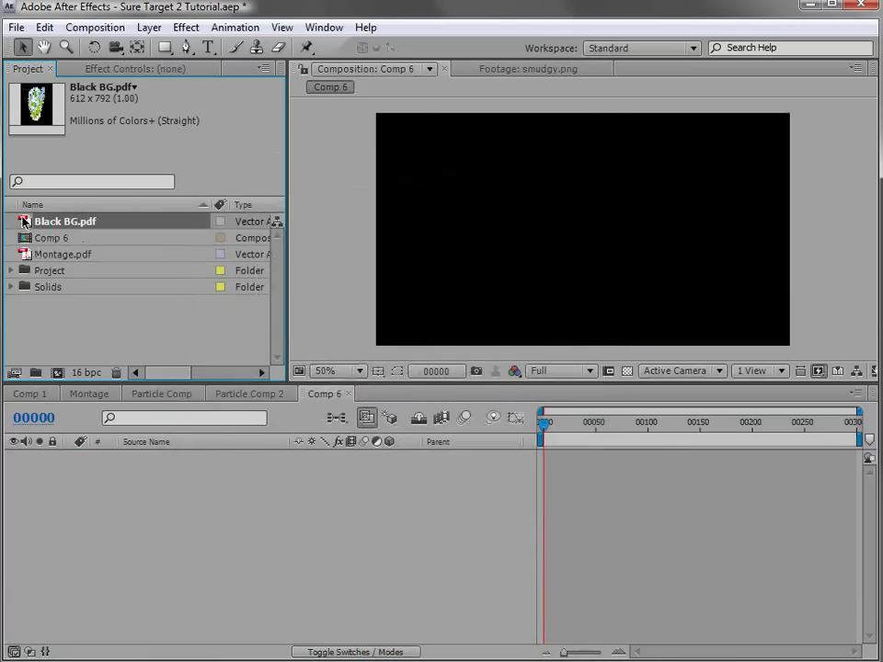
drag(25, 223, 616, 235)
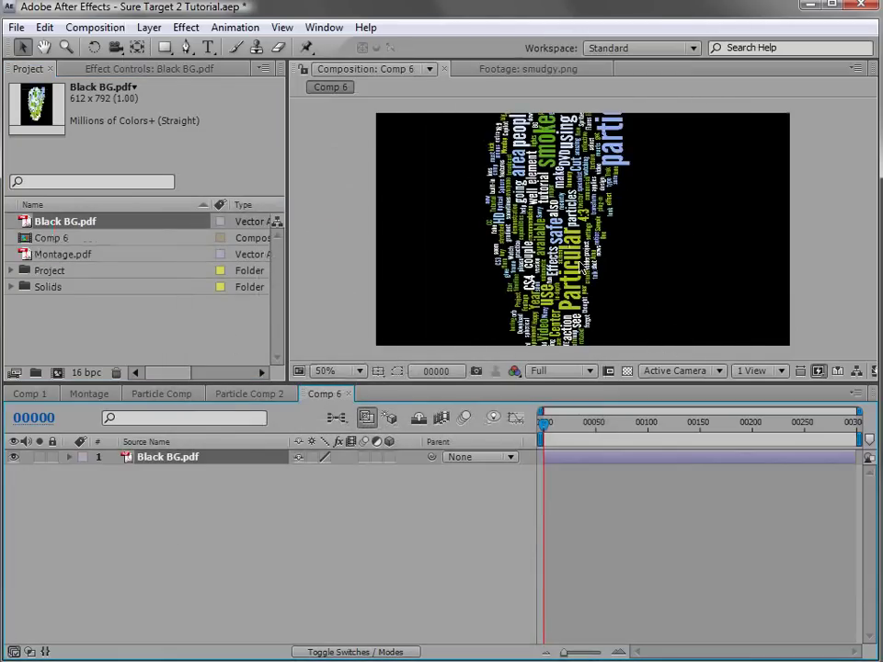
key(w)
drag(550, 359, 447, 248)
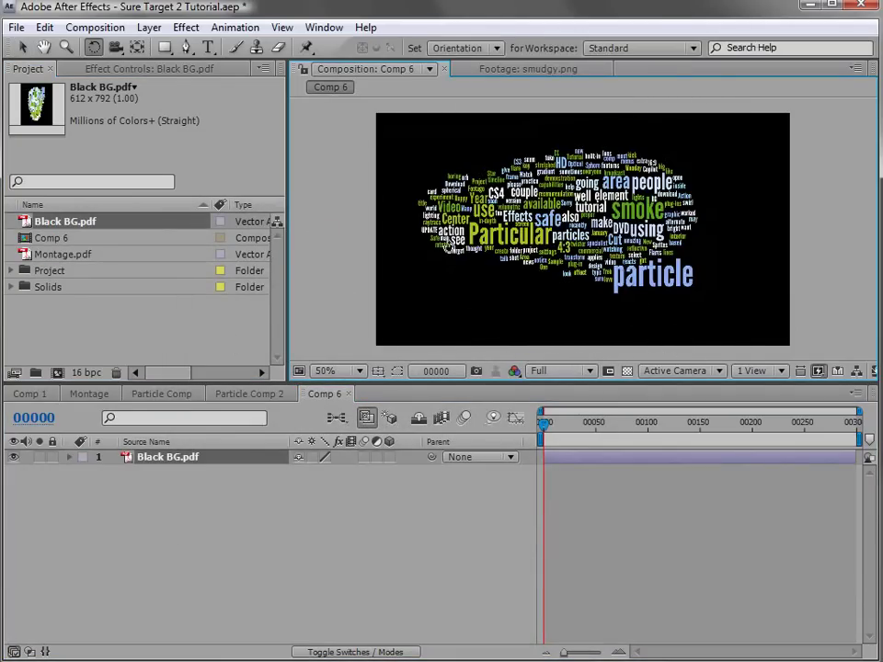
Turn on continuous rasterization and the 3D switch for the Black BG.pdf layer
key(v)
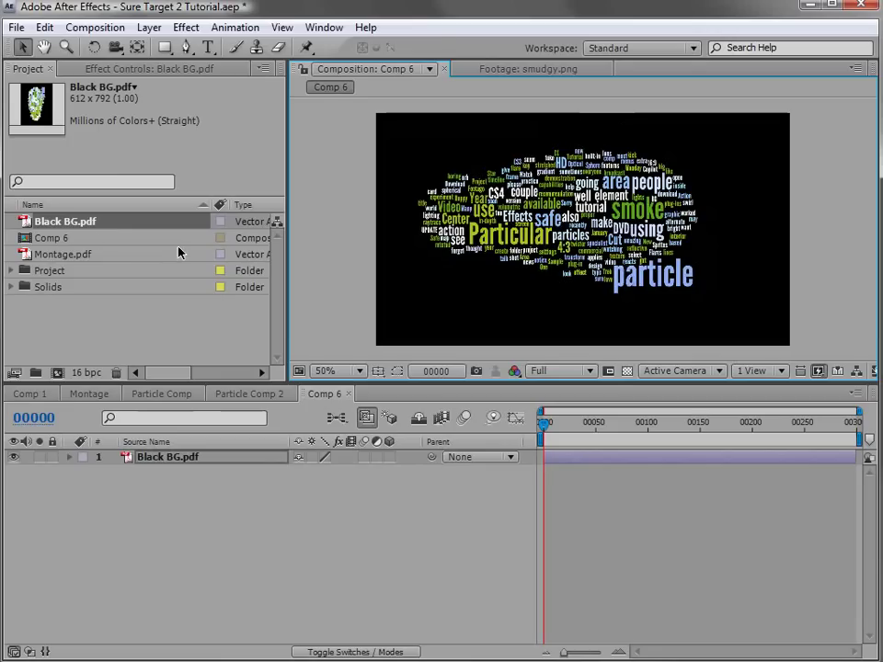
click(312, 457)
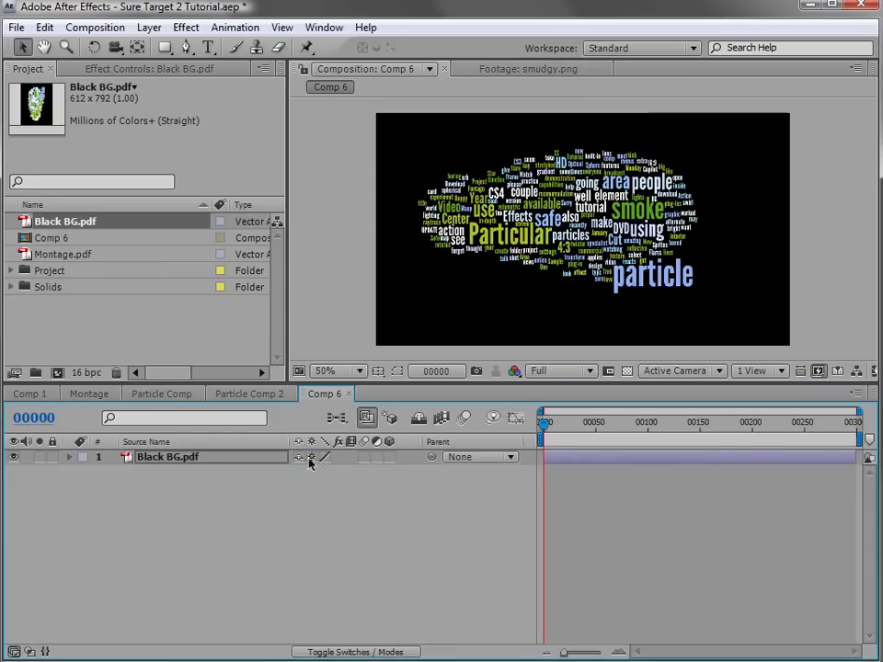
click(389, 457)
Create a null object and apply Video Copilot's Sure Target effect to it
click(149, 27)
mouse_move(171, 47)
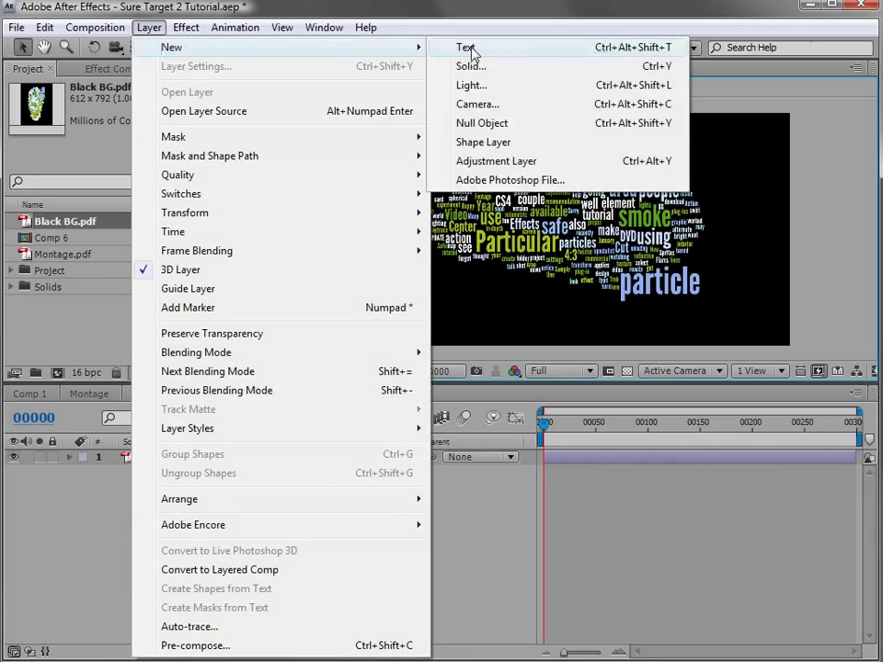
click(479, 122)
click(187, 27)
mouse_move(207, 603)
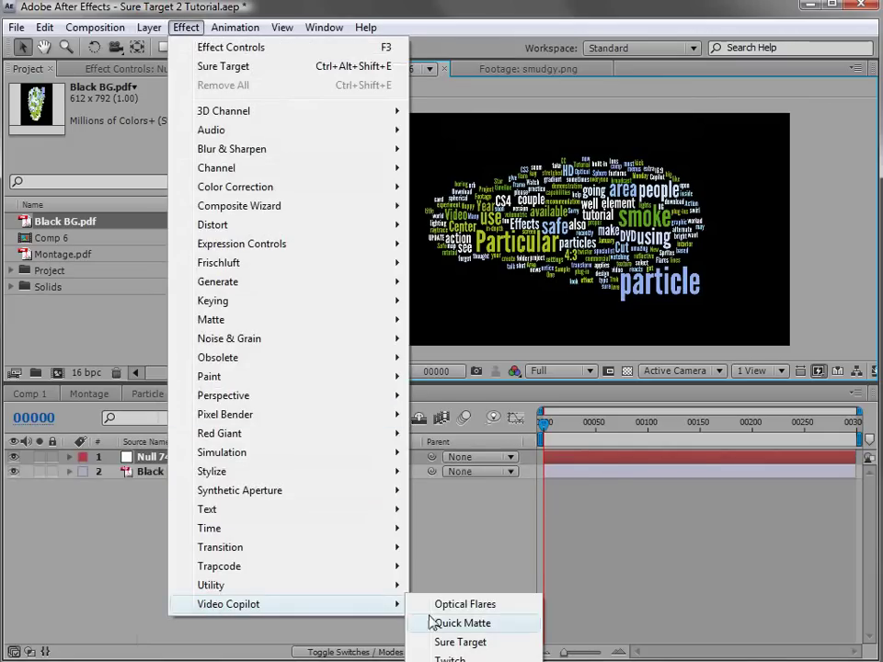
click(496, 643)
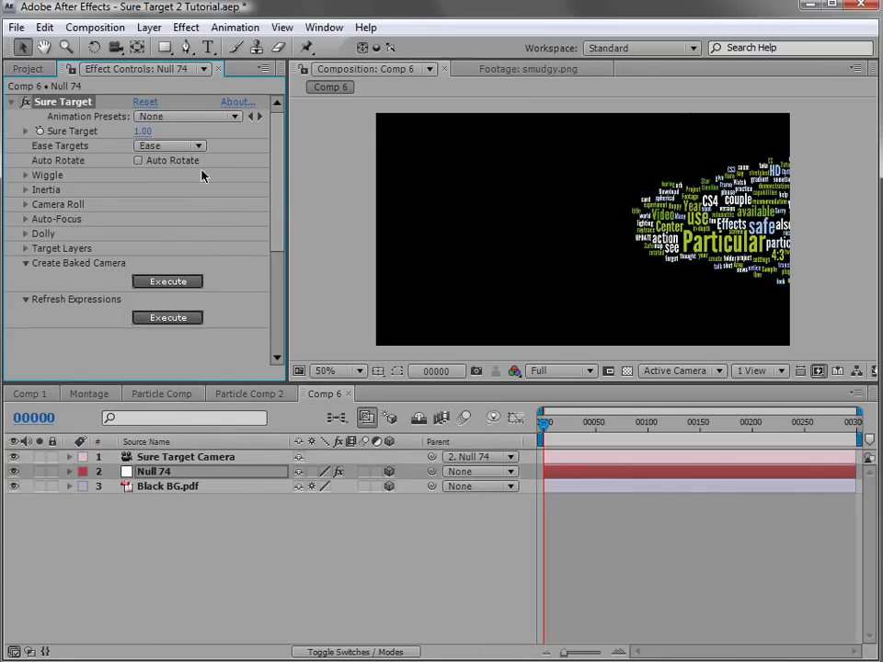
Add null objects as camera targets over the word cloud and make Null 77, Null 78 and Null 79 3D layers
click(149, 26)
mouse_move(154, 46)
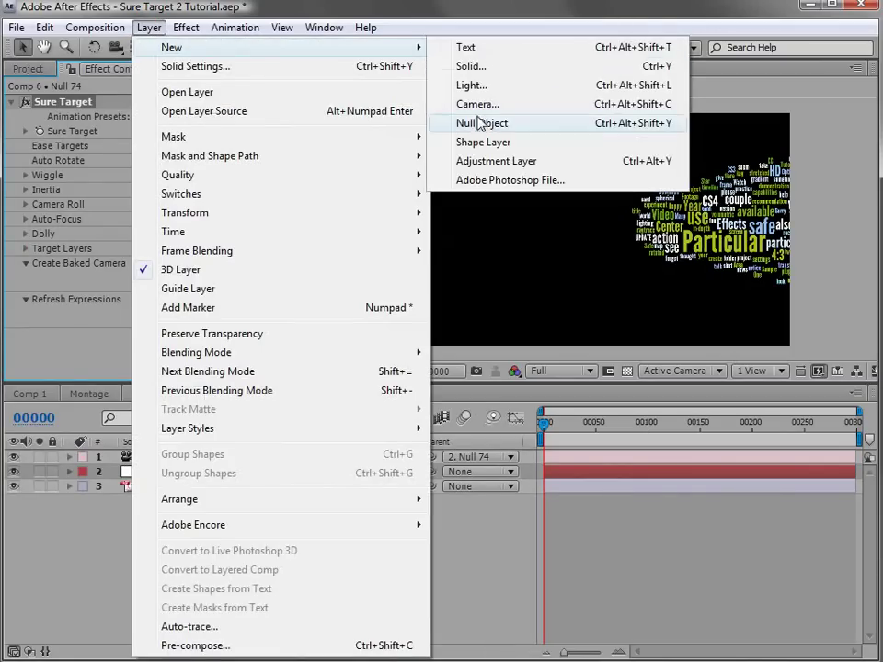
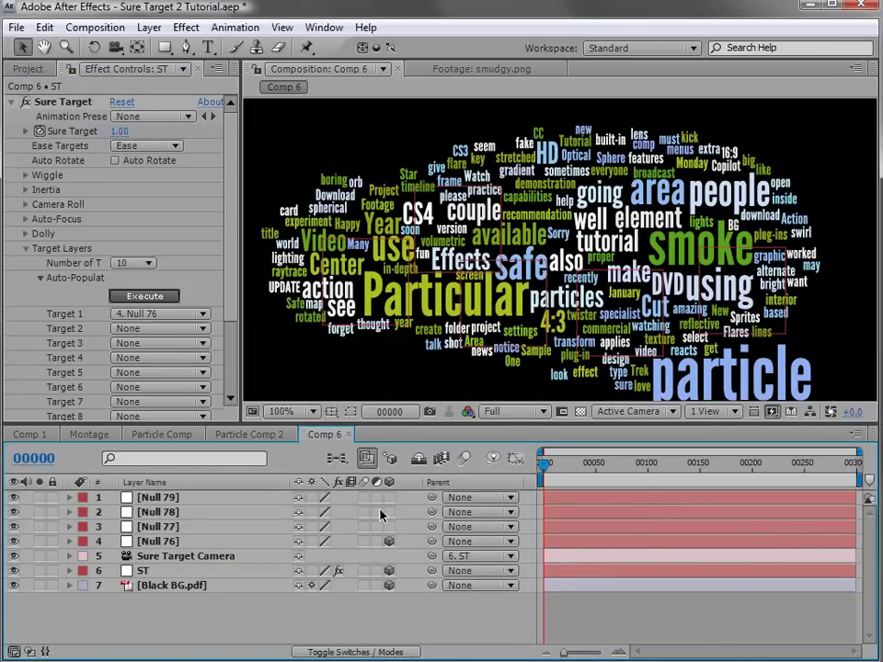
drag(392, 531, 393, 503)
Auto-populate the ST layer's Sure Target list with Null 76 through Null 79 in ascending order
click(76, 103)
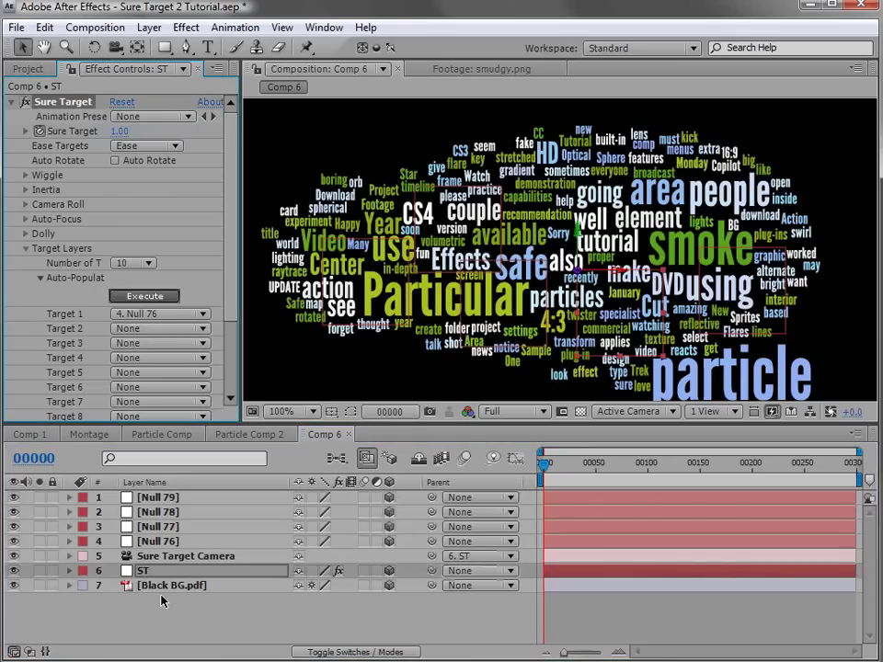
click(157, 541)
shift+click(156, 497)
click(144, 296)
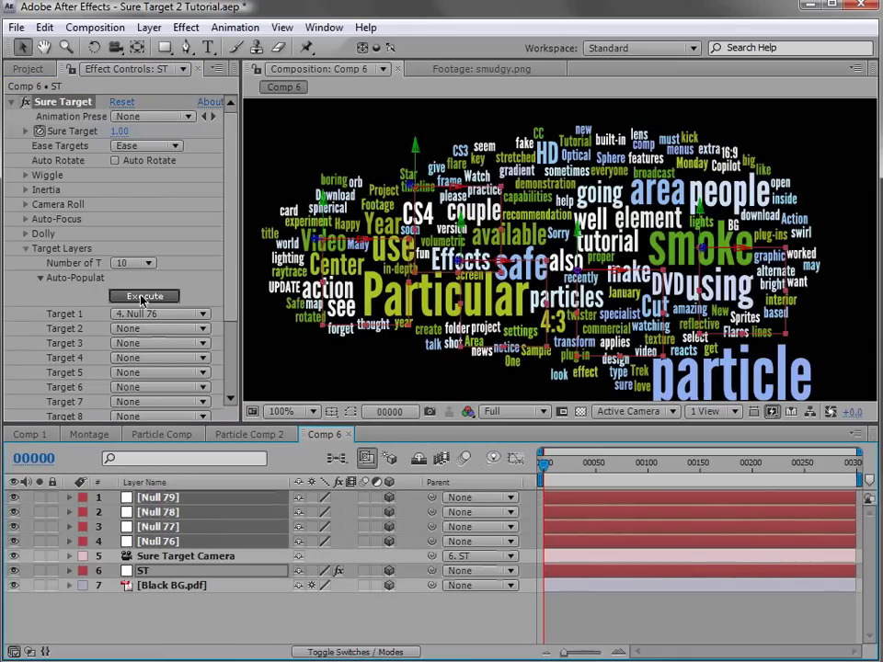
Keyframe Sure Target to 2 at frame 26 and reveal the ST layer's keyframes, adding a hold keyframe at the same value near frame 48
click(55, 105)
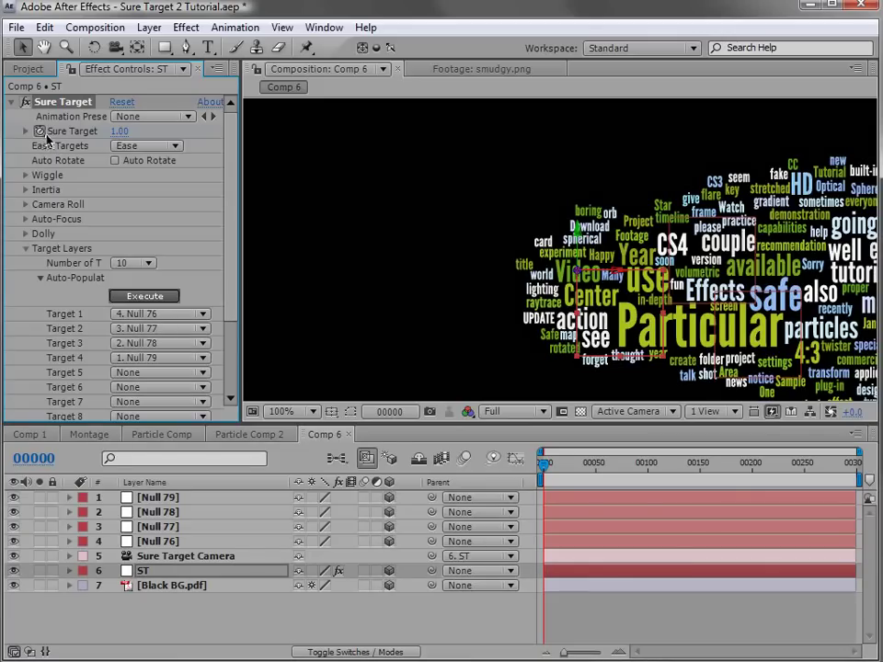
click(571, 467)
click(120, 131)
text(2)
key(Return)
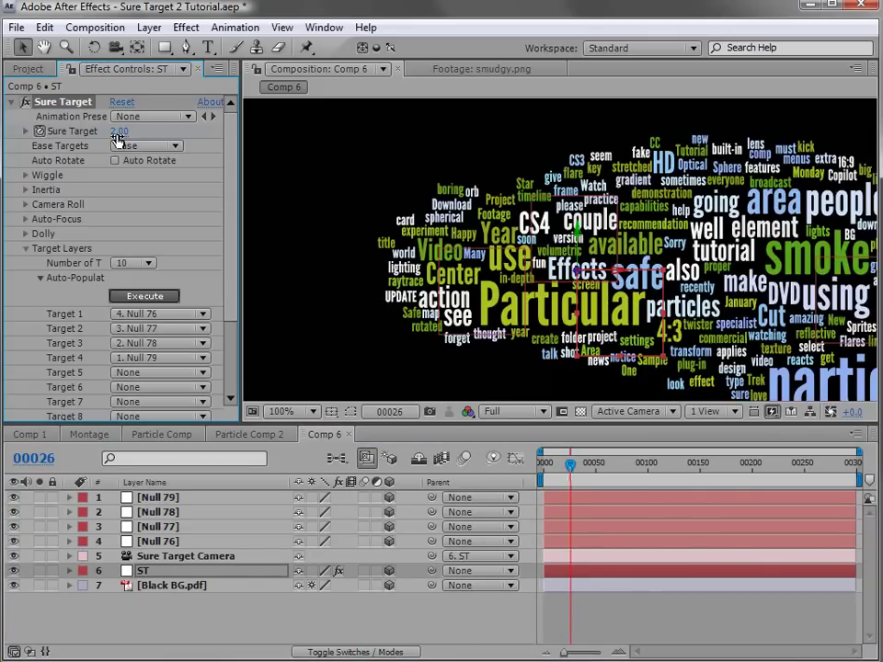
key(u)
key(space)
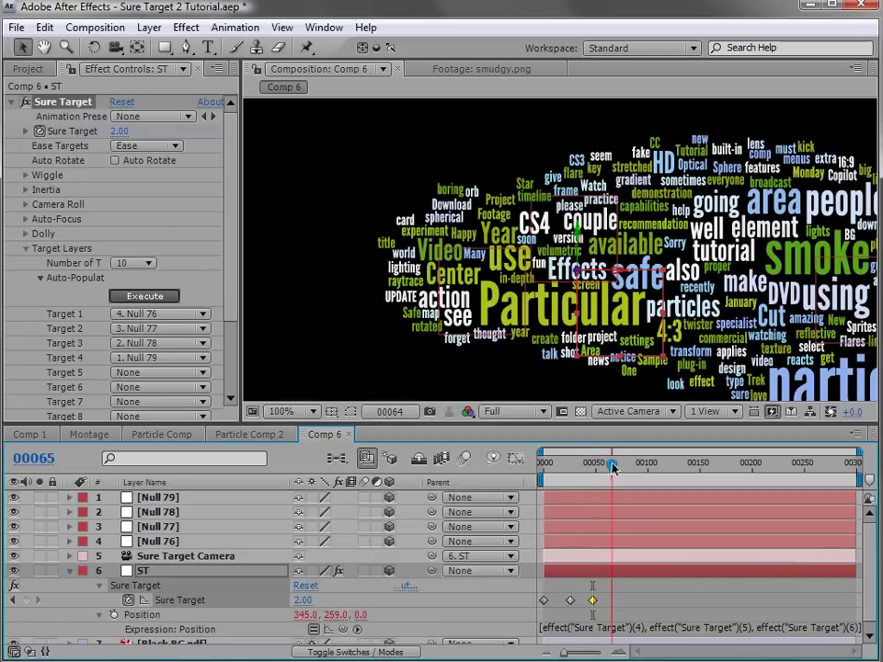
Keyframe Sure Target to 3 at frame 67 and add a hold keyframe with the same value about 20 frames further on
click(307, 603)
text(3)
key(Return)
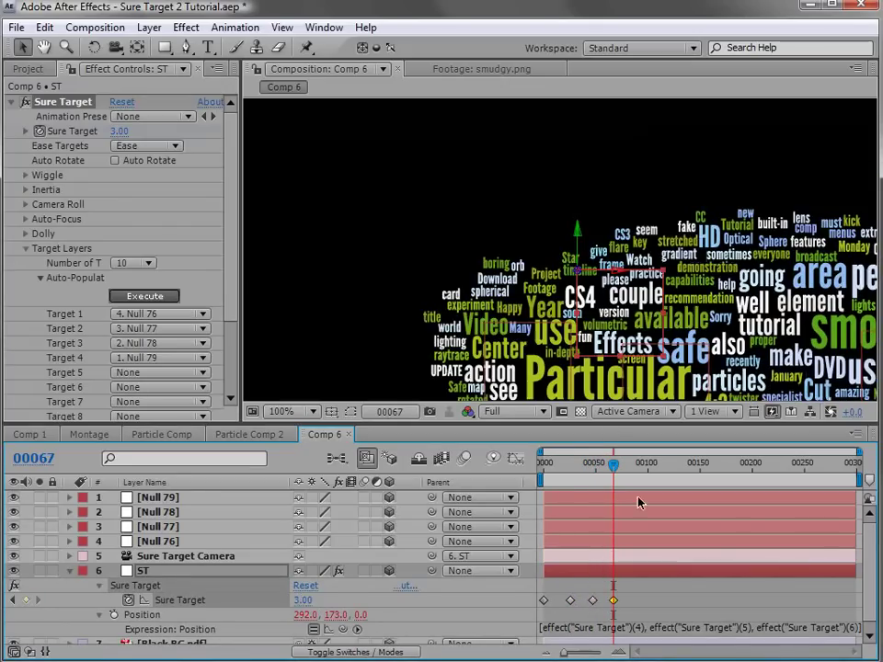
click(632, 463)
click(24, 602)
Keyframe Sure Target to 4 at about frame 104 and scrub to frame 111
drag(639, 469, 656, 467)
click(305, 601)
text(4)
key(Return)
drag(653, 467, 658, 497)
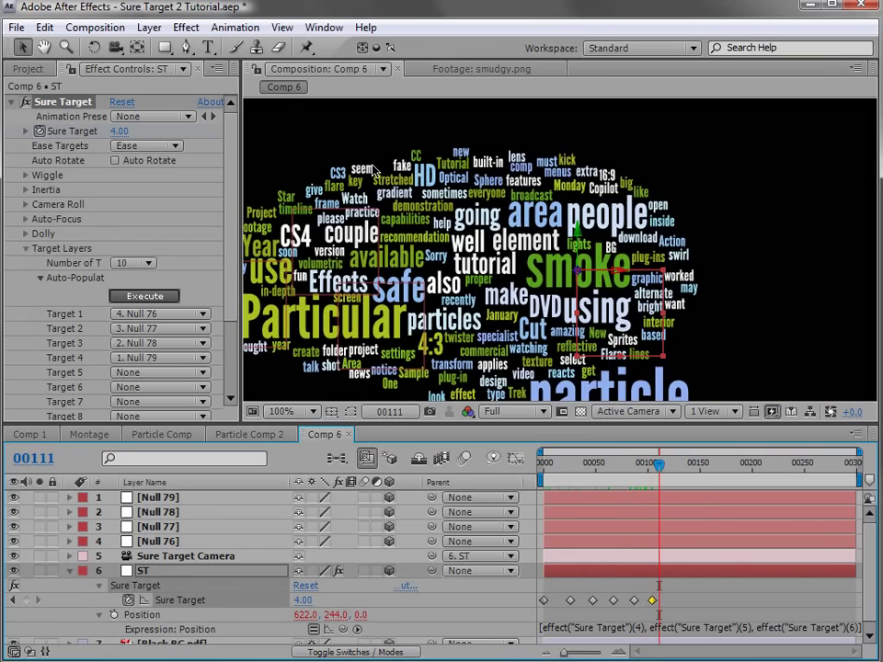
Move the camera closer to the word cloud with the Track Z Camera tool and return to frame 0
drag(115, 47, 172, 73)
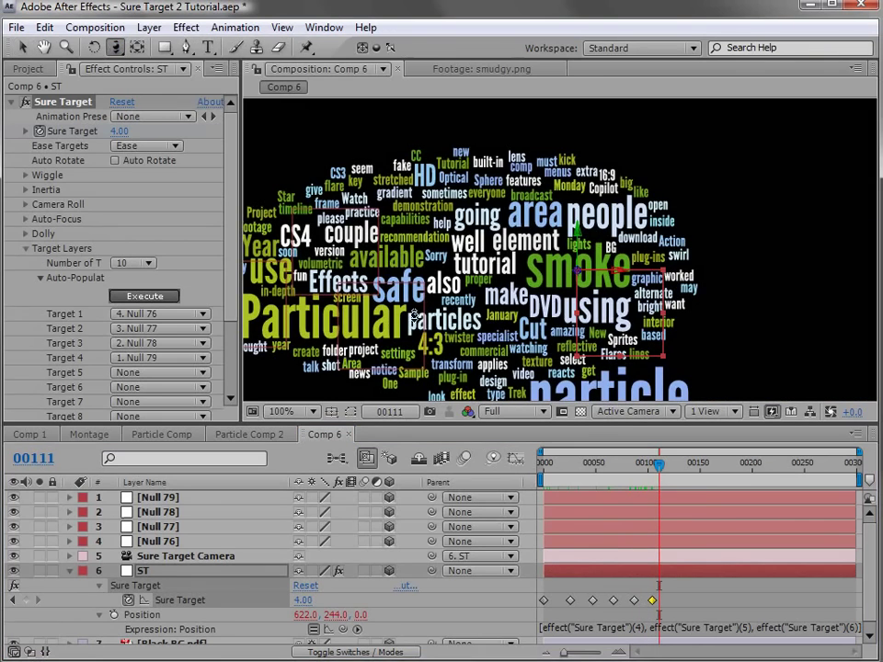
drag(579, 357, 612, 287)
drag(658, 465, 518, 497)
click(74, 571)
drag(243, 266, 247, 268)
drag(666, 350, 597, 351)
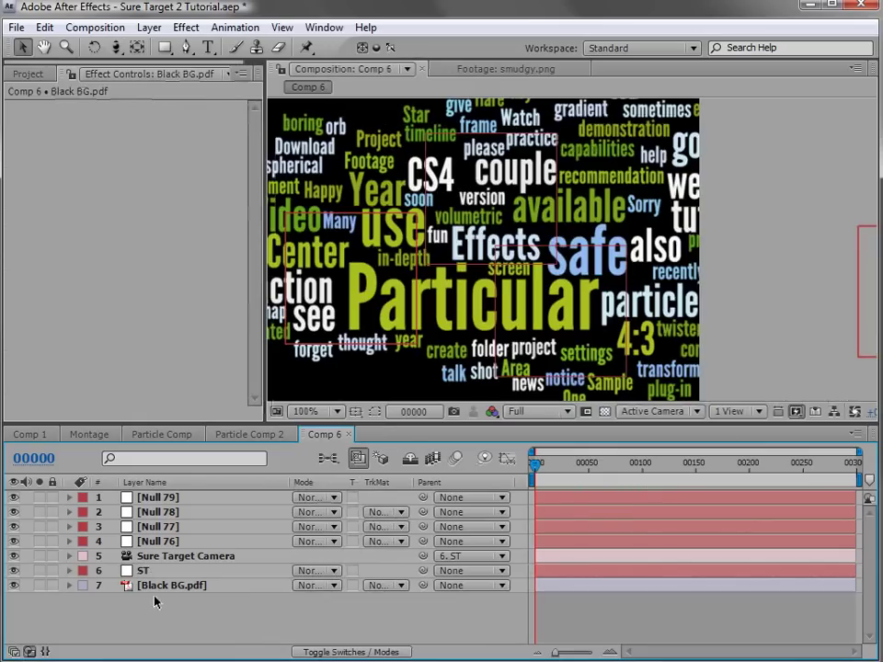
Set the Black BG.pdf layer's blending mode to Screen and duplicate the layer
click(184, 585)
click(317, 585)
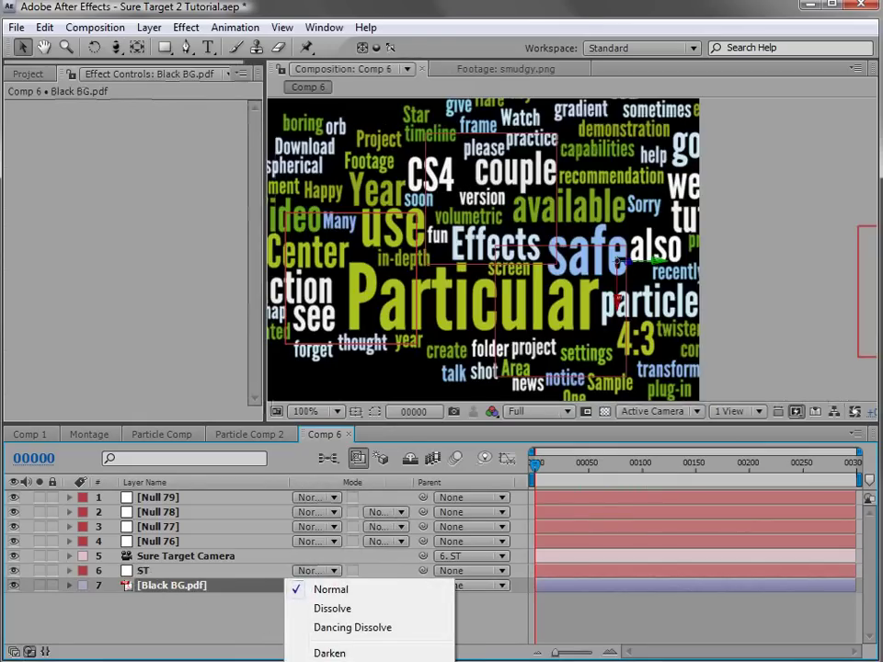
click(331, 658)
click(166, 589)
key(ctrl+d)
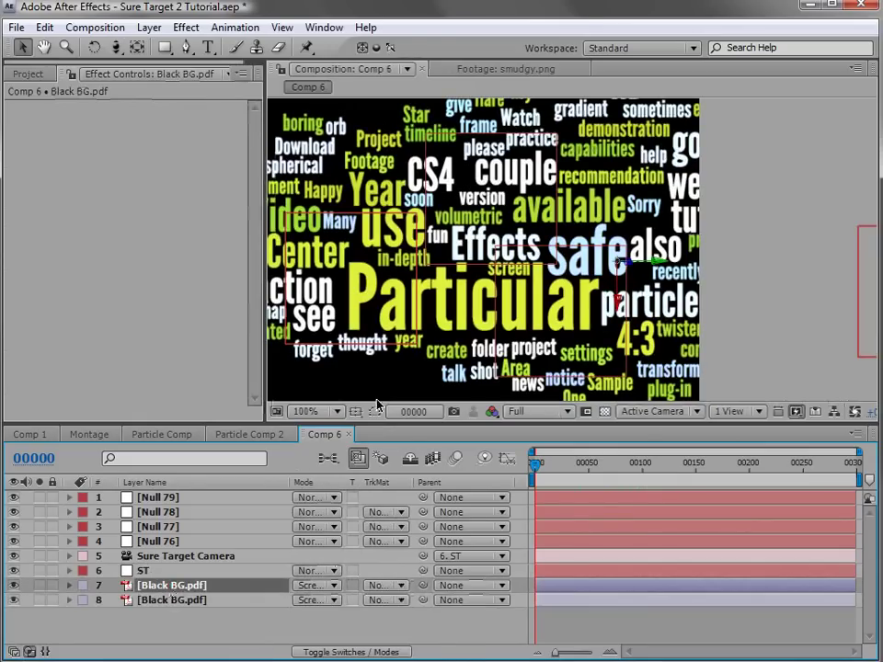
Push the upper Black BG.pdf copy back in depth and scale it to 236%
drag(625, 266, 244, 611)
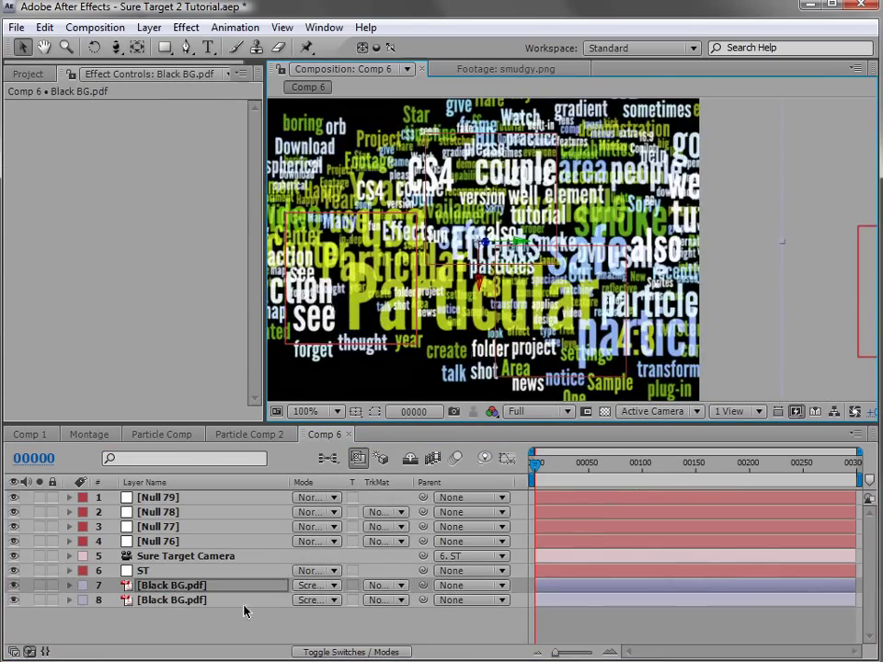
key(s)
drag(348, 594, 463, 378)
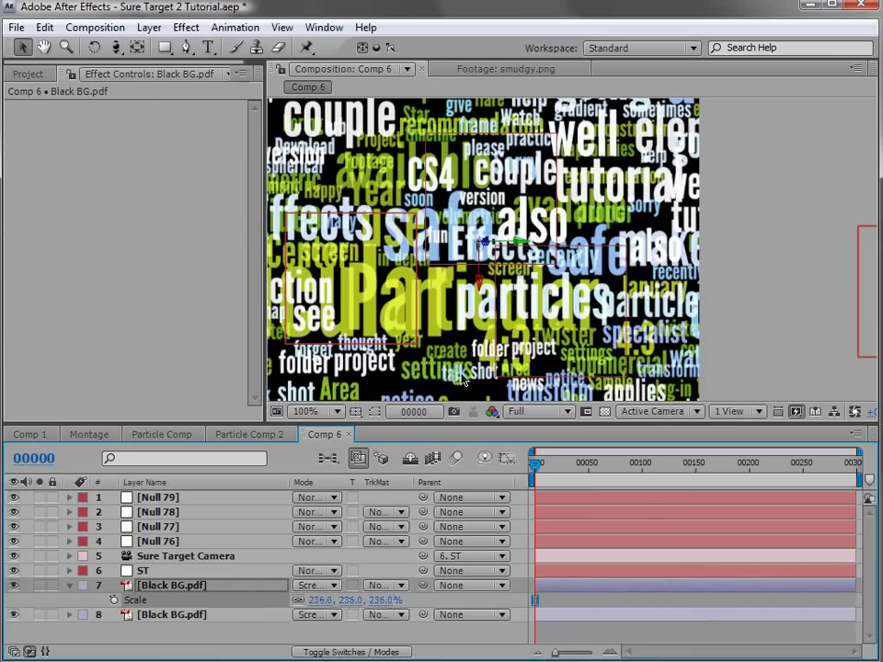
Lower the upper Black BG.pdf copy's opacity to 28% and push it farther back in depth, checking the parallax along the timeline
drag(497, 247, 138, 615)
key(t)
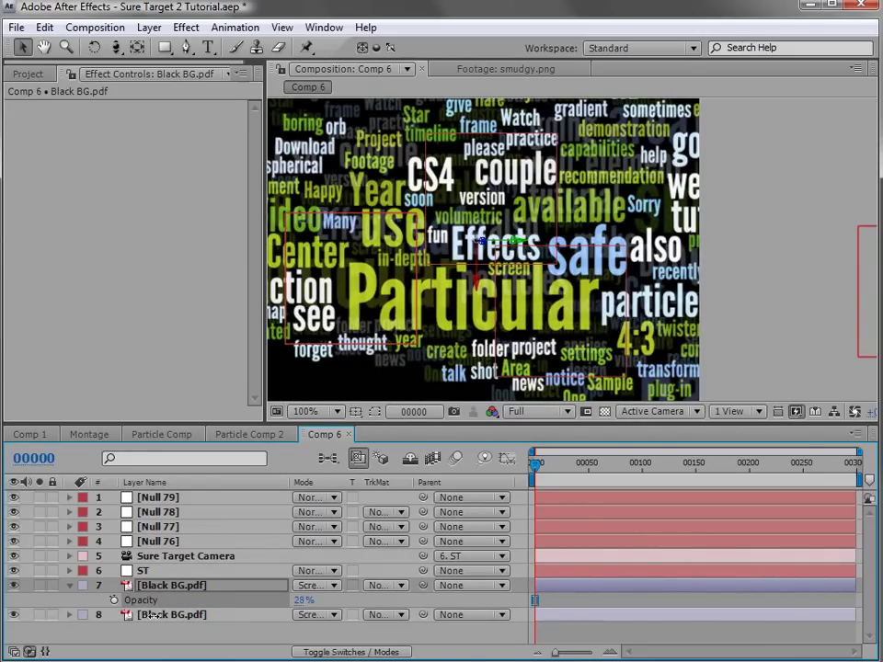
drag(535, 464, 582, 473)
click(262, 614)
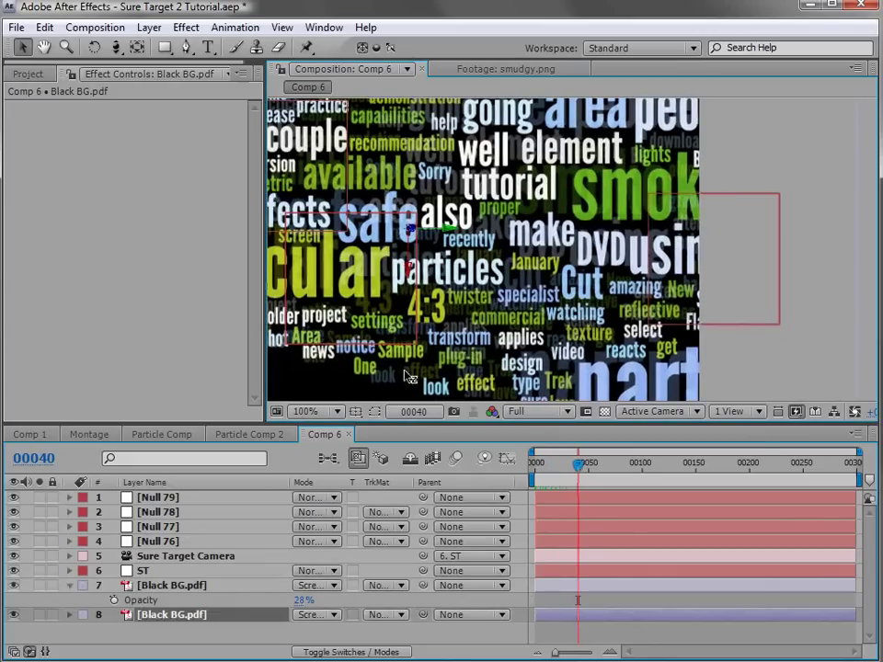
drag(175, 585, 197, 559)
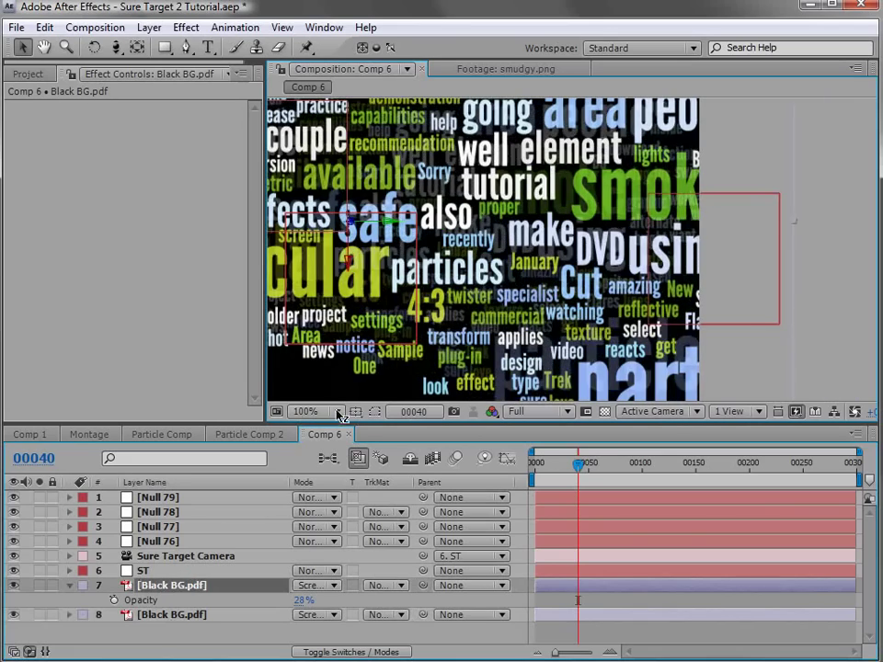
mouse_move(581, 469)
mouse_down()
mouse_move(611, 468)
mouse_move(595, 475)
mouse_up()
key(Home)
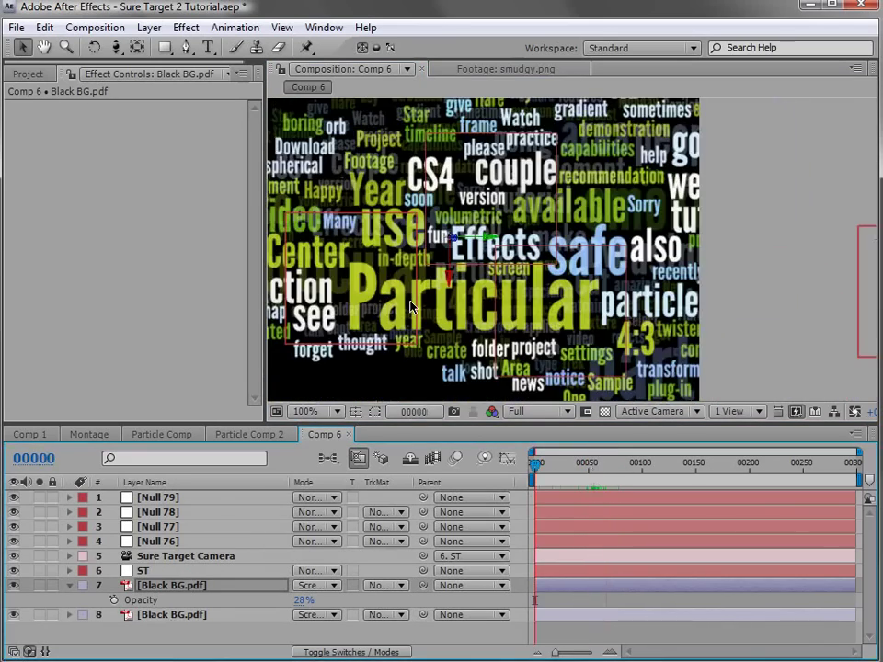
Hide the target nulls Null 76 to Null 79 and set the ST layer's Ease Targets to Ease-Out
drag(13, 541, 14, 499)
drag(469, 310, 596, 323)
click(150, 571)
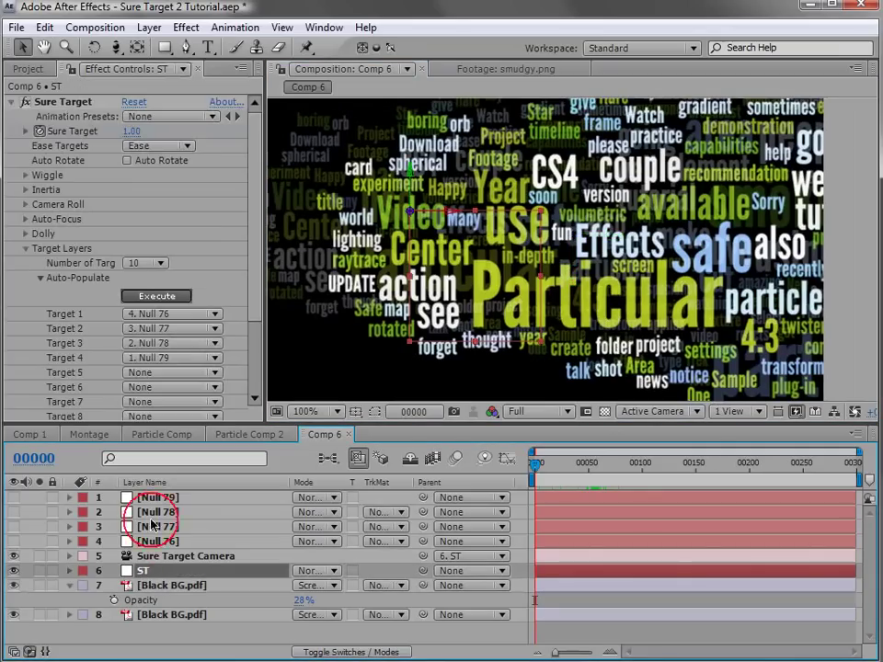
click(134, 147)
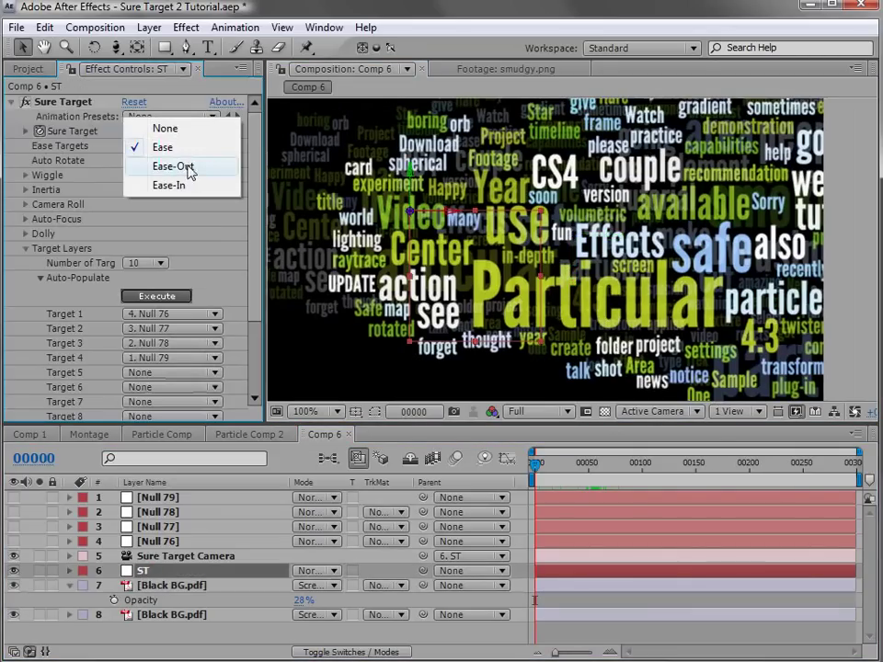
click(188, 171)
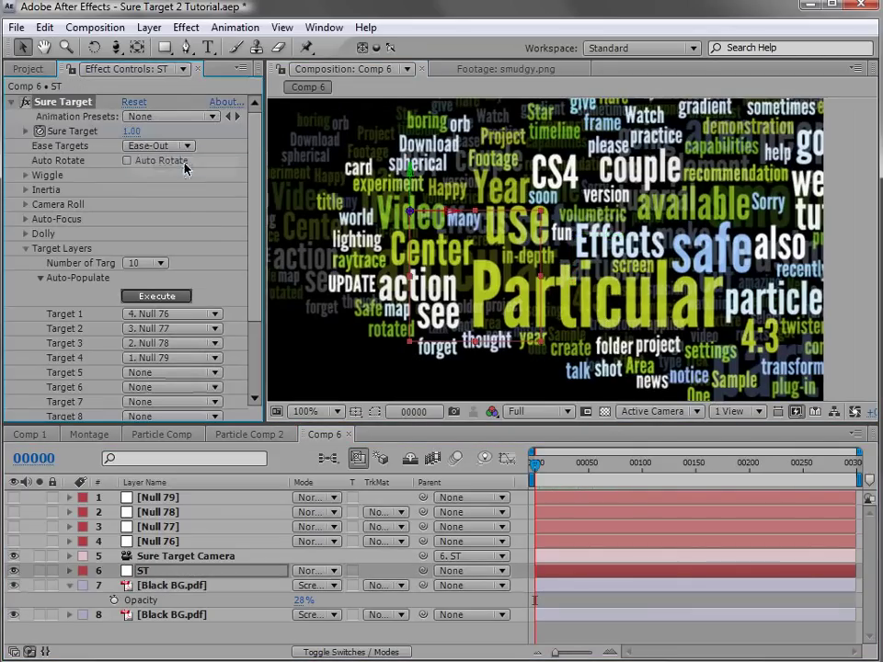
Set Sure Target's Inertia Amount to 5 and its Inertia Decay to 6
click(25, 190)
click(128, 204)
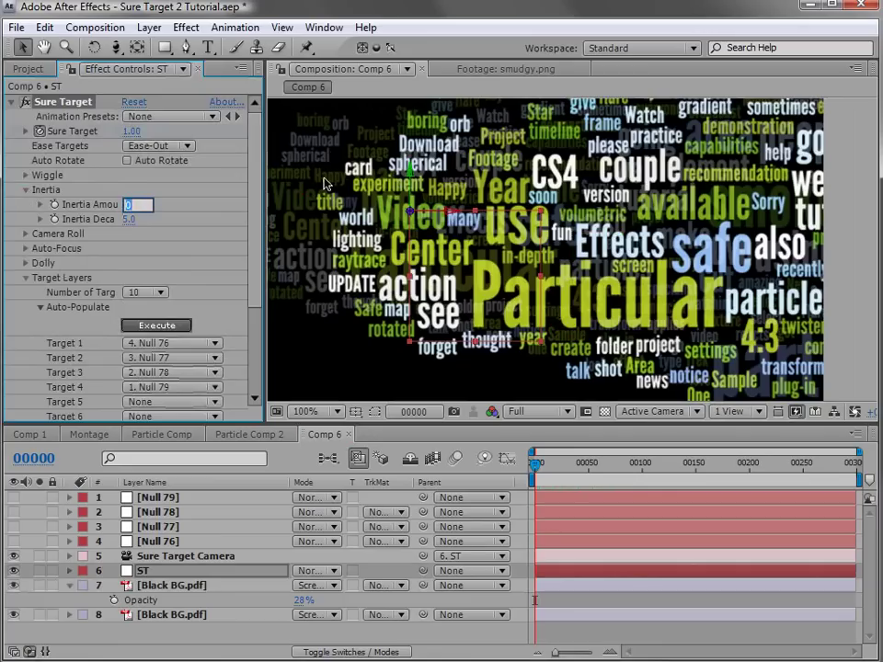
text(5)
key(Tab)
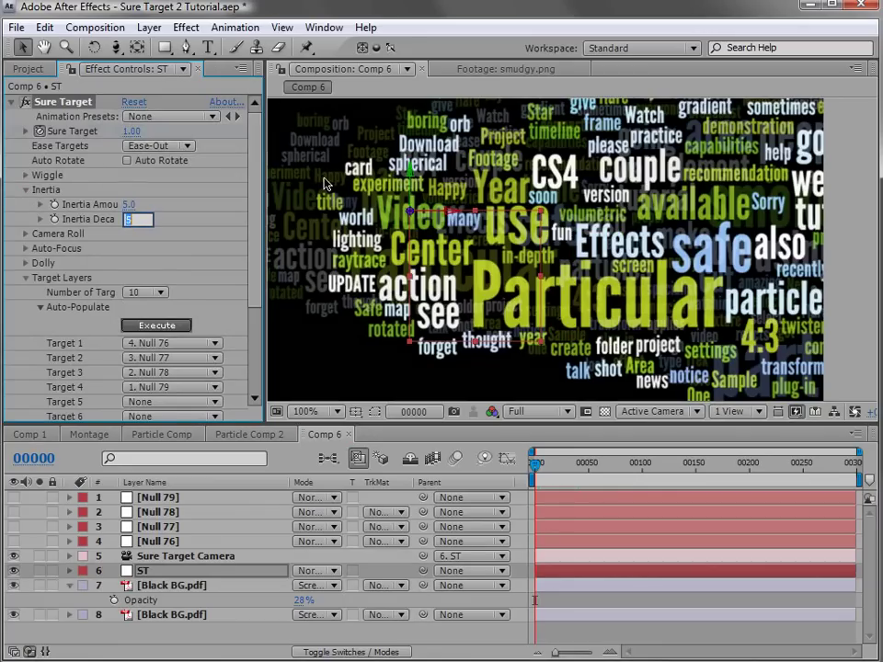
text(6)
key(Return)
Enable Sure Target's Camera Roll and set the Roll Amount to 0.75
click(27, 234)
click(127, 248)
click(138, 264)
text(.)
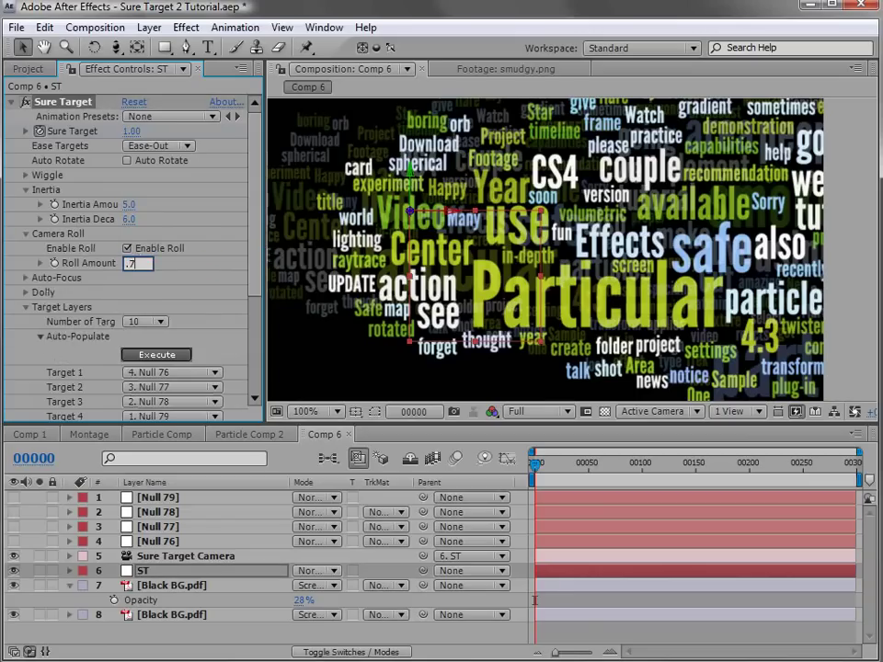
text(75)
key(Return)
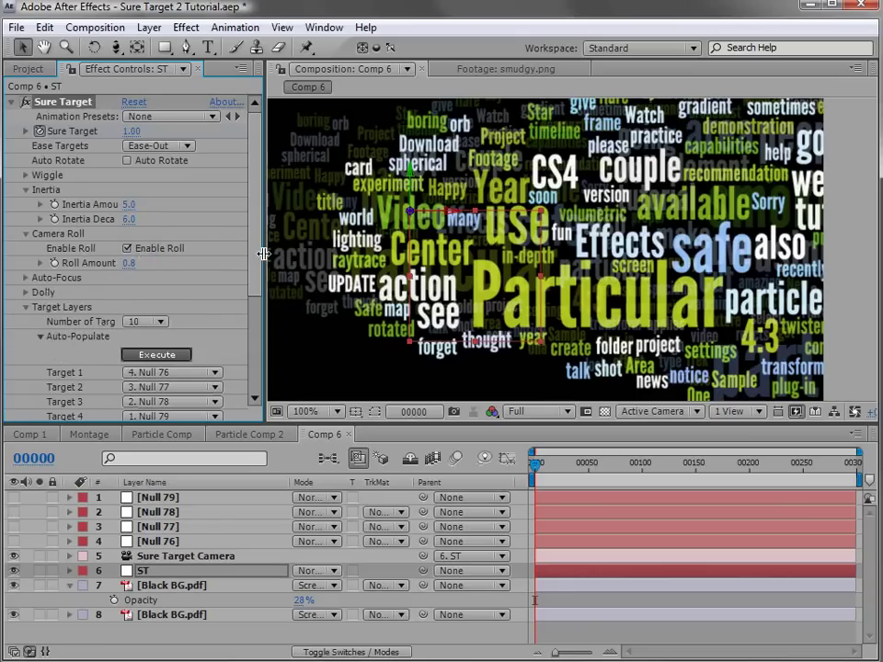
Enable Dolly in the Sure Target effect and fit the whole composition frame in view
click(24, 294)
scroll(250, 250, down, 5)
click(128, 229)
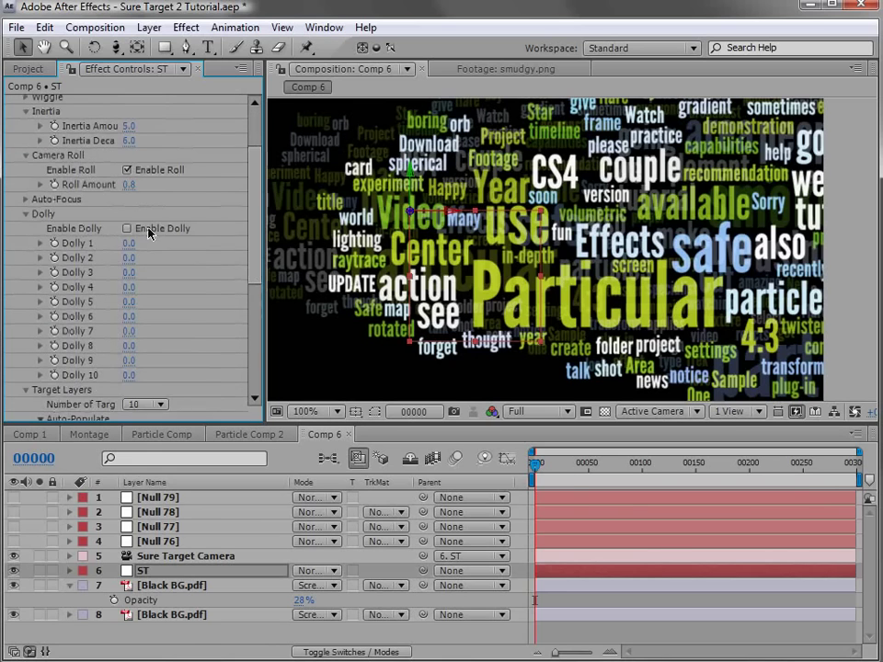
mouse_move(536, 470)
mouse_down()
mouse_move(579, 469)
mouse_move(557, 468)
mouse_move(529, 490)
mouse_up()
scroll(421, 214, down, 2)
key(h)
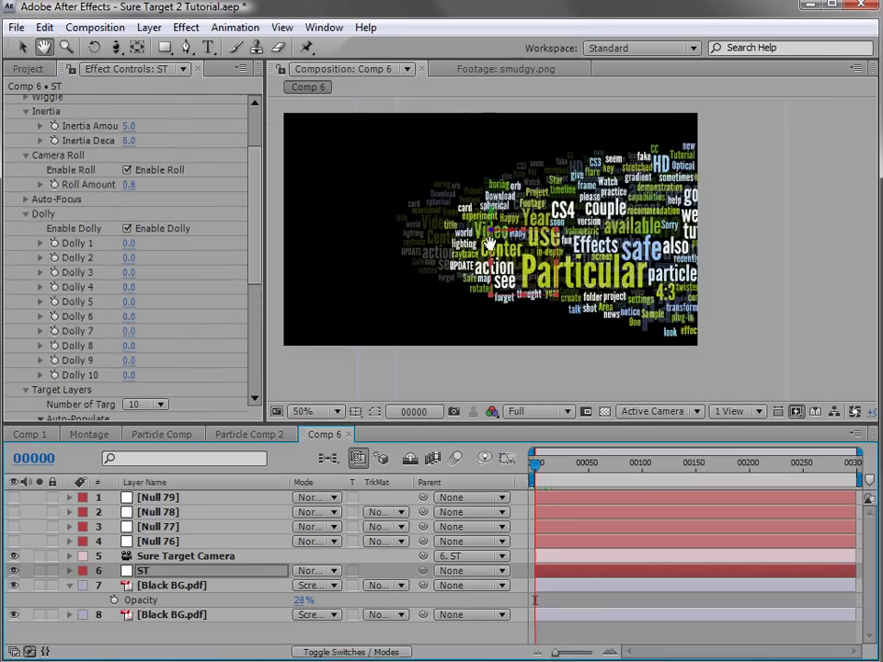
scroll(478, 239, up, 2)
drag(529, 276, 593, 293)
Set Dolly 1 to 690, scrub to frame 39 and reveal the ST layer's keyframes
key(v)
drag(129, 243, 204, 241)
scroll(485, 253, down, 2)
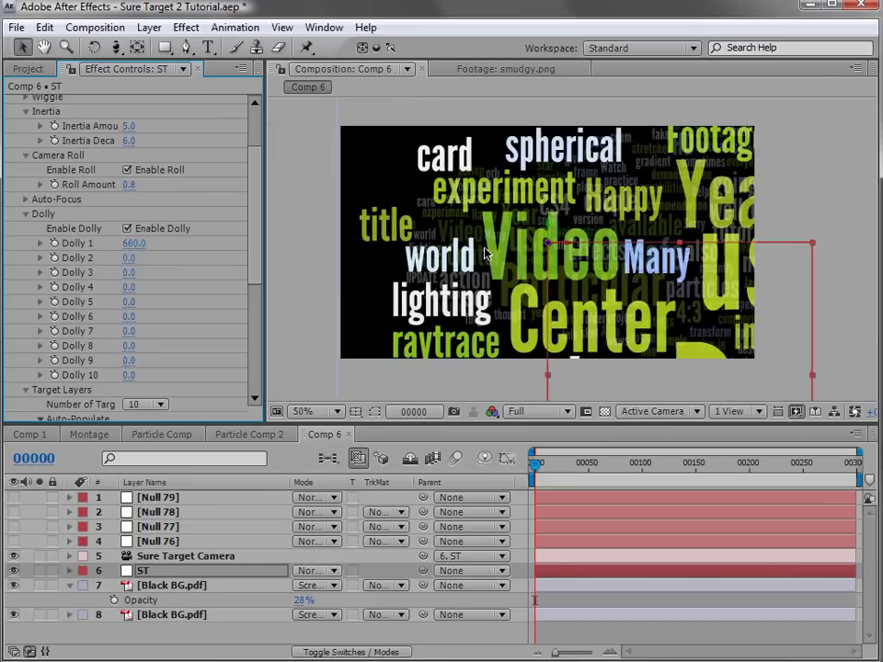
drag(133, 243, 169, 255)
drag(538, 460, 576, 460)
key(u)
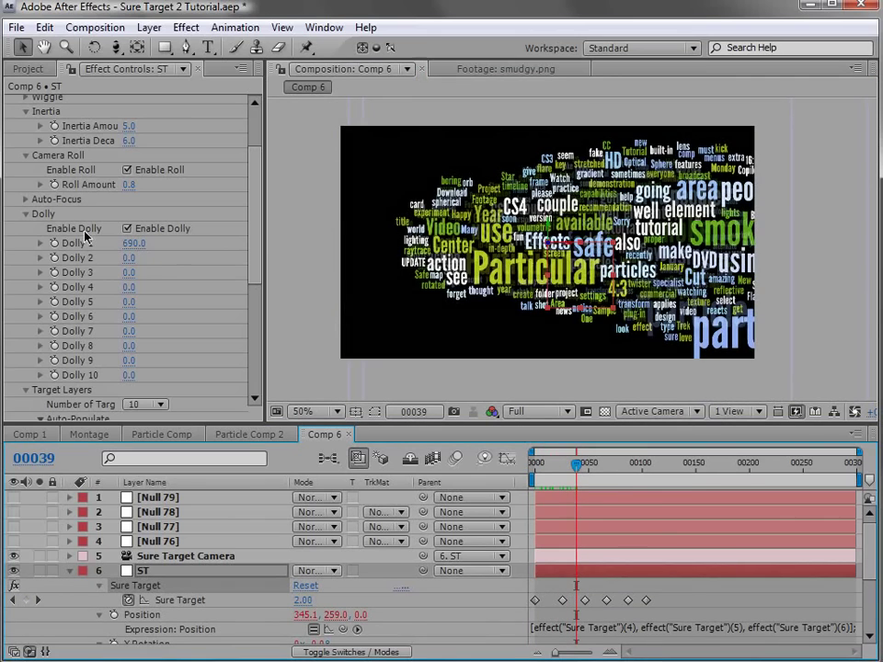
Set the ST layer's Dolly 2 to 570, Dolly 3 to 790 and Dolly 4 to 480, checking each at its target's frame
drag(128, 267, 159, 252)
drag(593, 468, 611, 471)
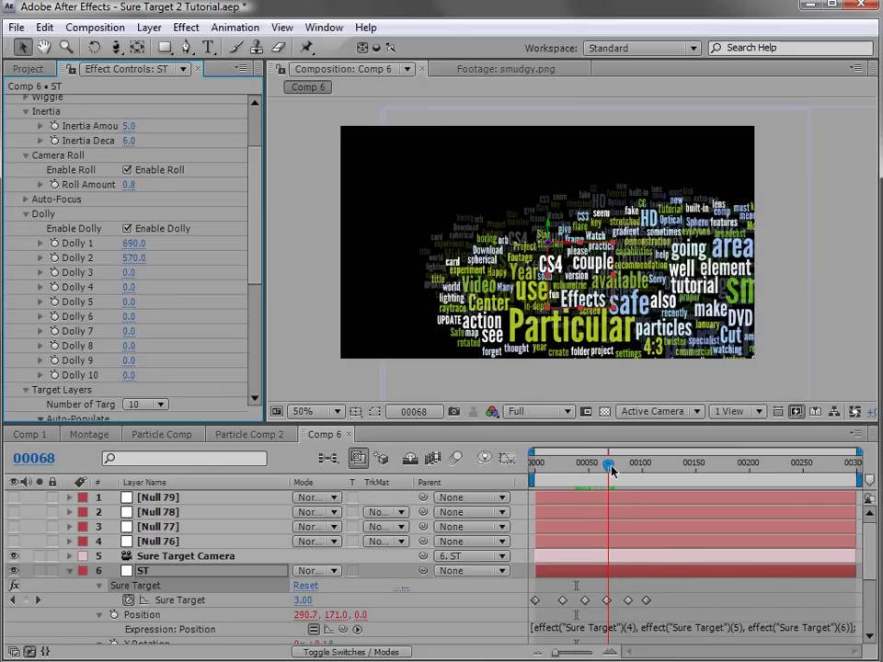
drag(133, 269, 184, 267)
drag(609, 465, 661, 466)
drag(128, 286, 211, 290)
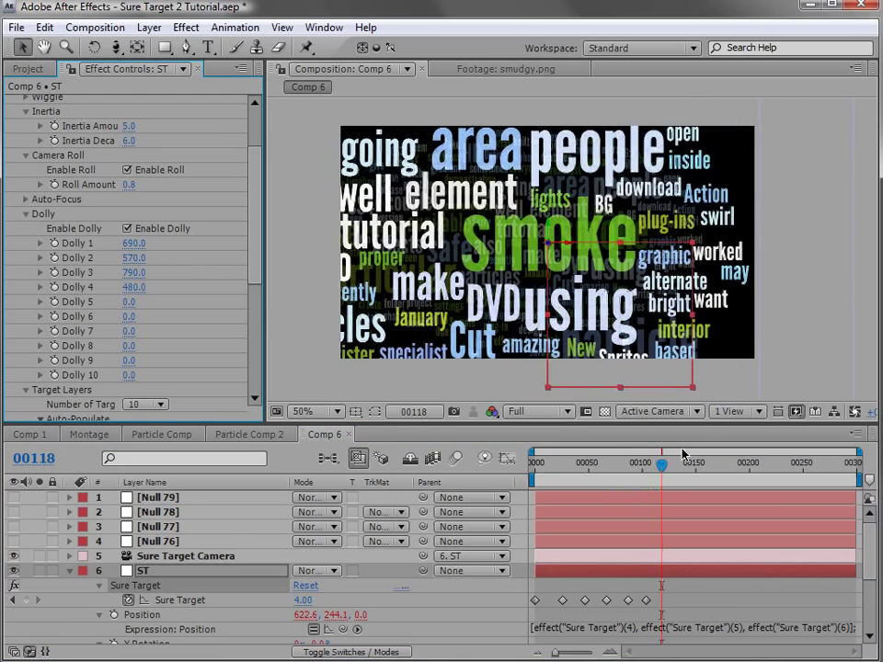
Preview the camera move from the start, shift the second Sure Target keyframe slightly earlier and collapse the ST layer
key(Home)
key(space)
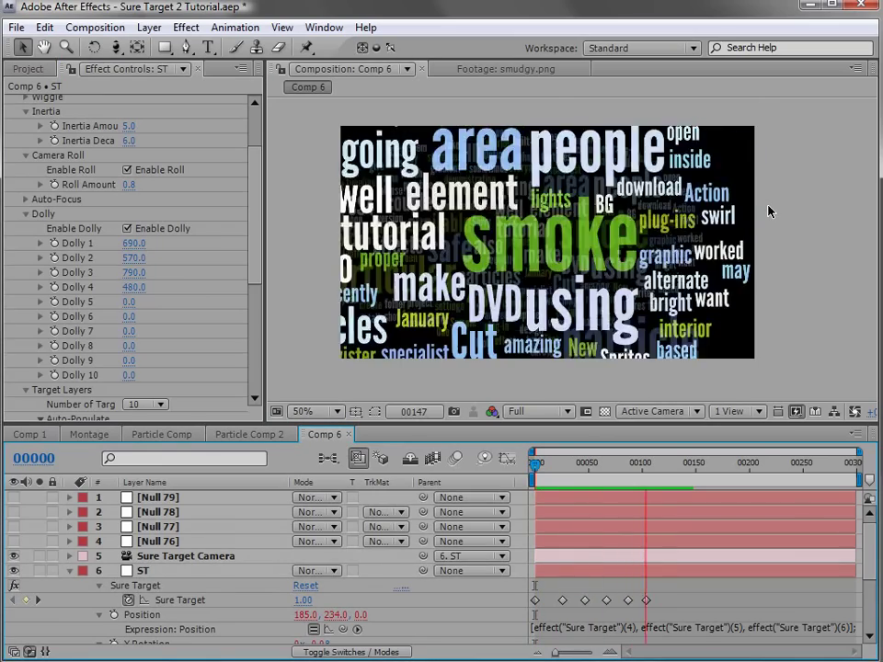
key(space)
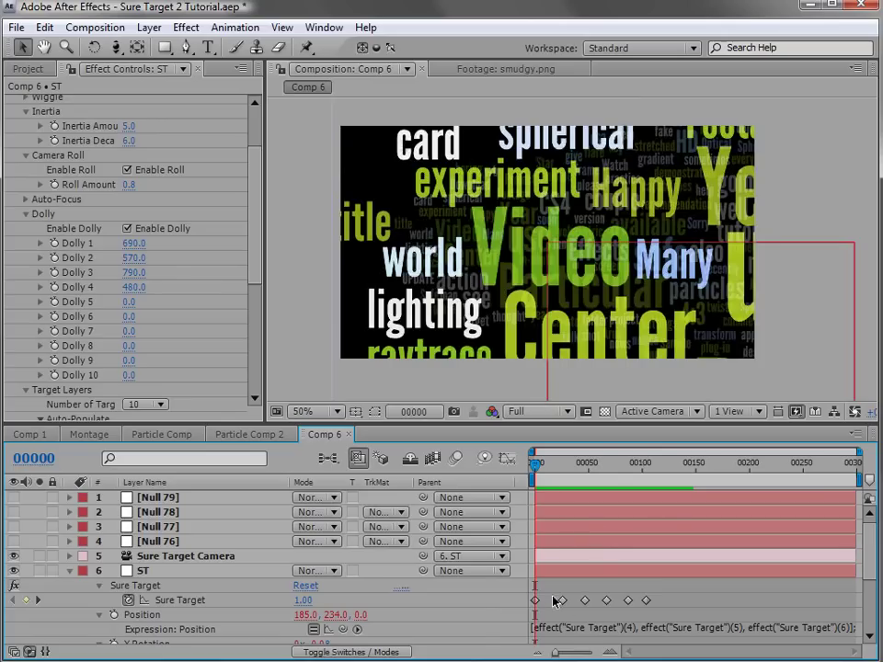
drag(562, 600, 557, 601)
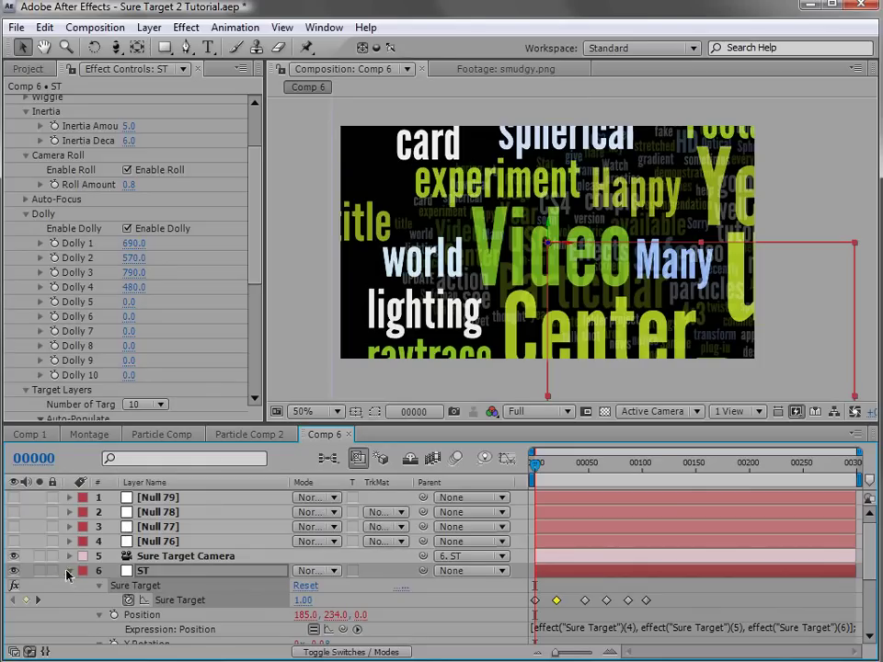
click(68, 571)
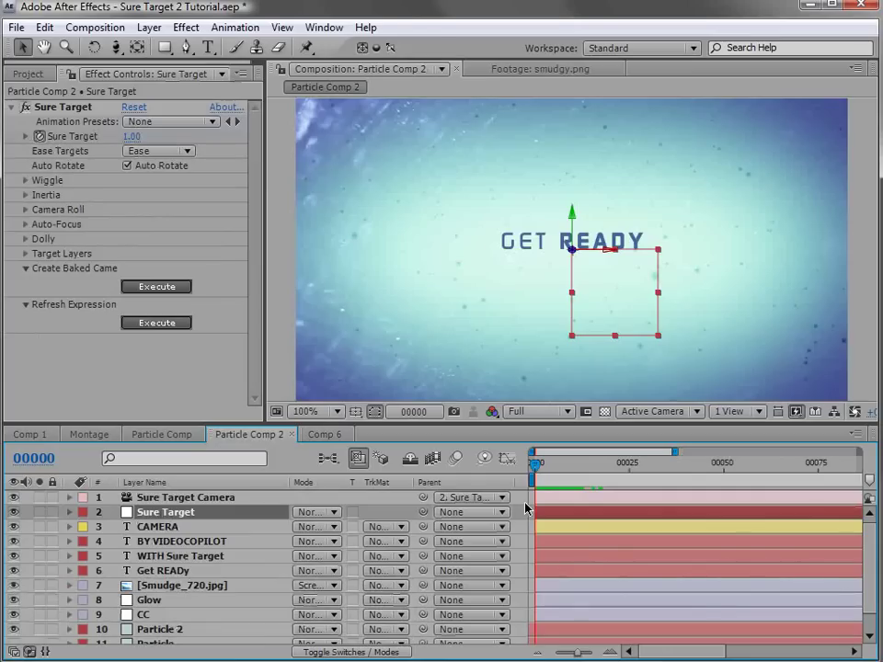
In Particle Comp 2, offset the WITH Sure Target layer's anchor point with Pan Behind so the text sits lower right of centre around frame 15
drag(533, 463, 583, 464)
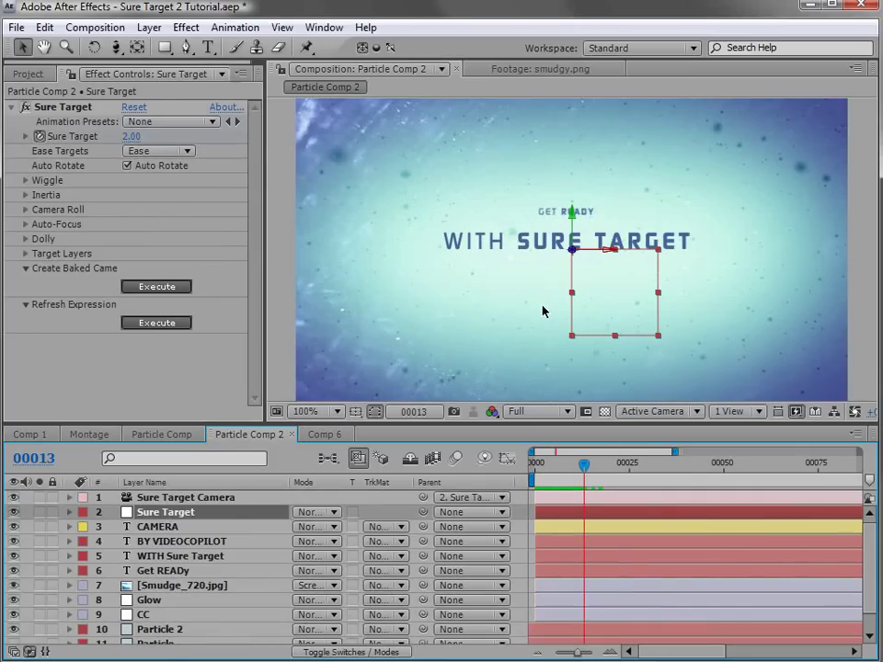
click(179, 542)
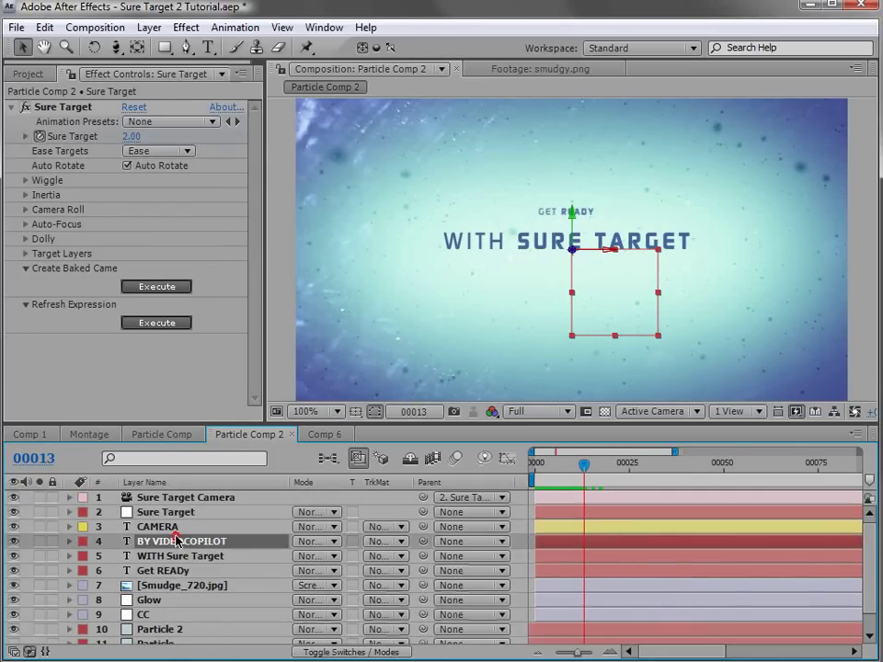
click(179, 557)
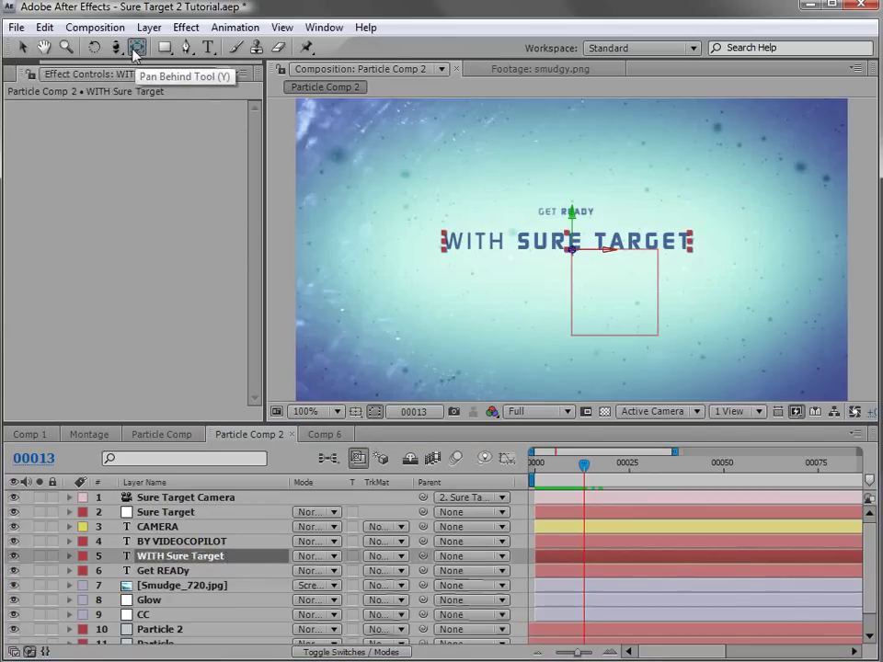
click(136, 48)
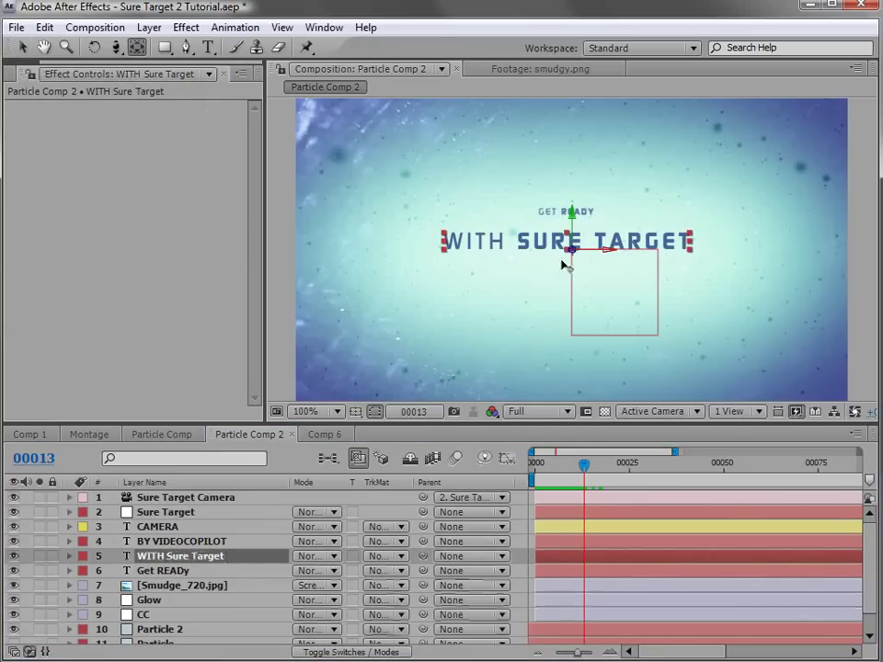
drag(571, 253, 676, 250)
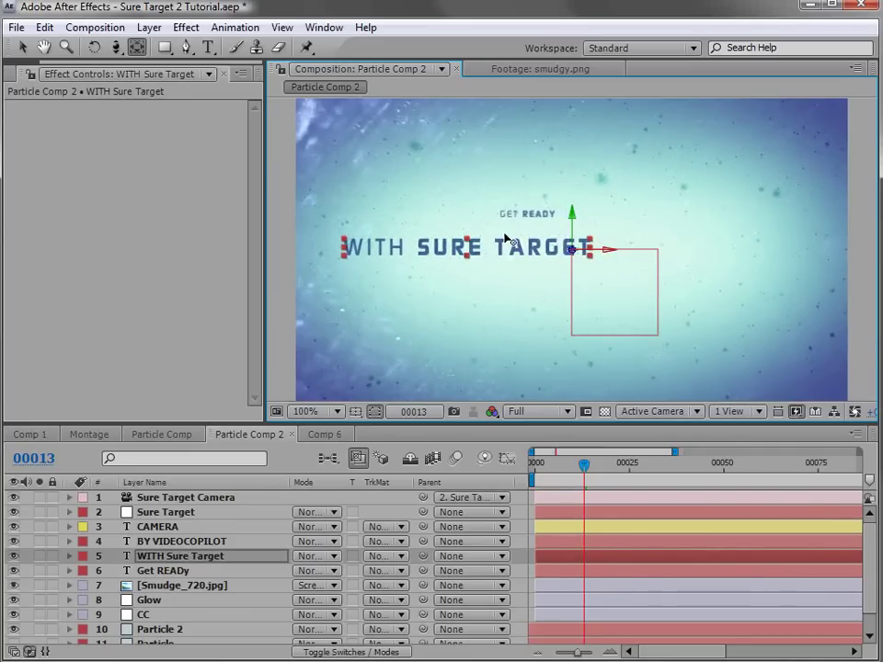
mouse_move(587, 471)
mouse_down()
mouse_move(526, 482)
mouse_move(583, 497)
mouse_move(592, 488)
mouse_up()
drag(520, 244, 668, 288)
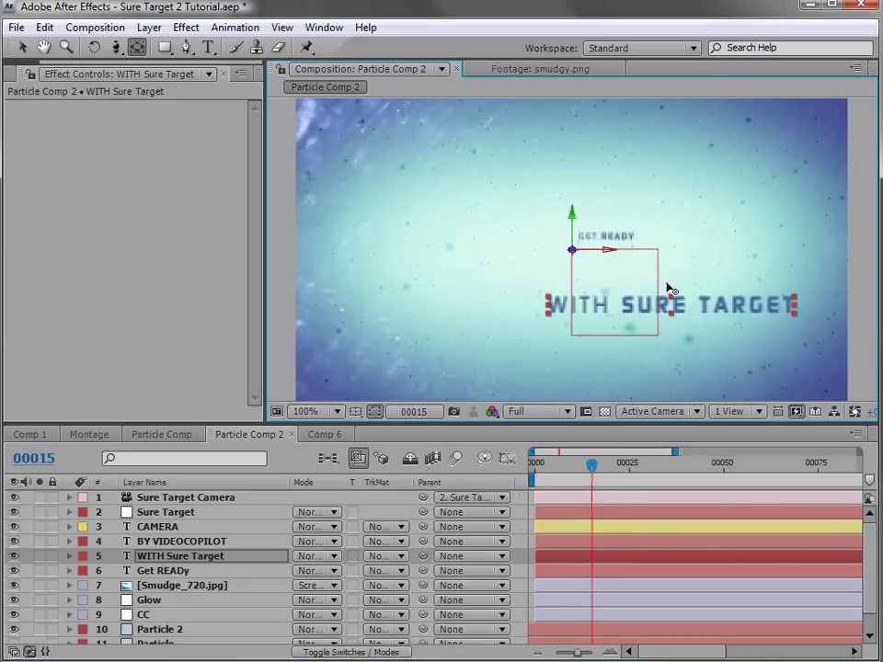
drag(593, 473, 590, 470)
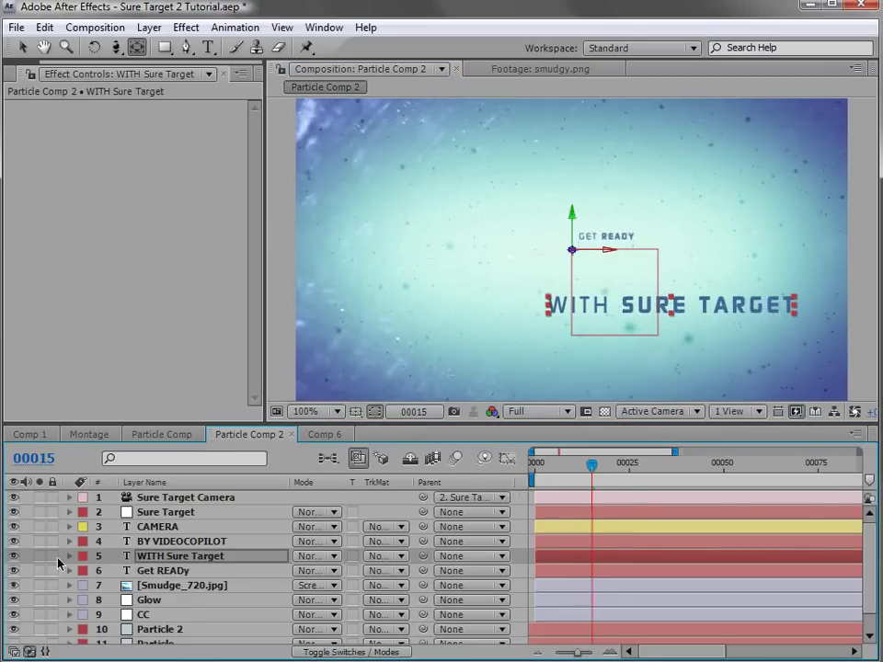
Enable Focus Targets and Depth of Field in the Auto-Focus settings of the Sure Target layer
click(155, 513)
click(25, 210)
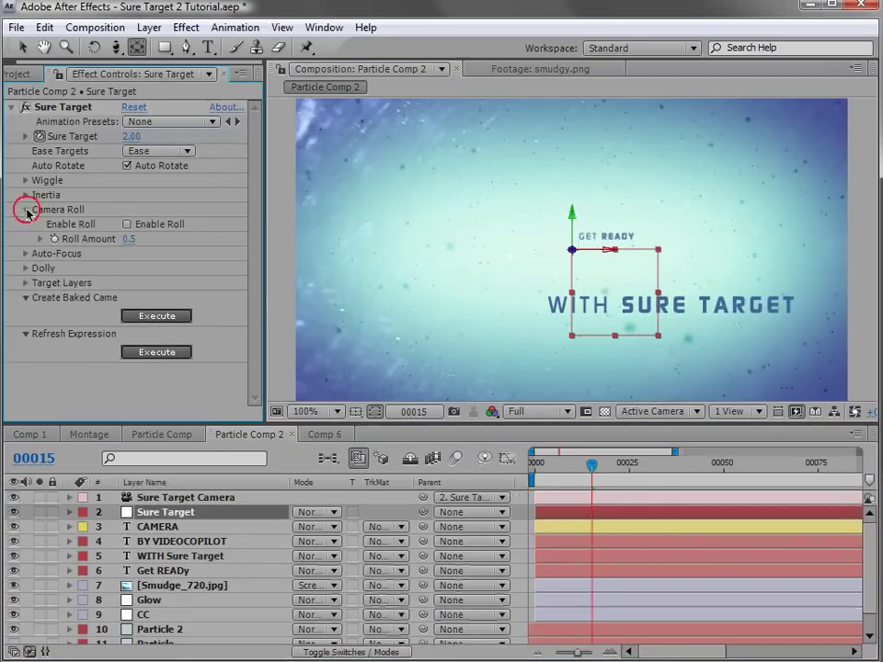
click(25, 254)
click(138, 270)
click(129, 283)
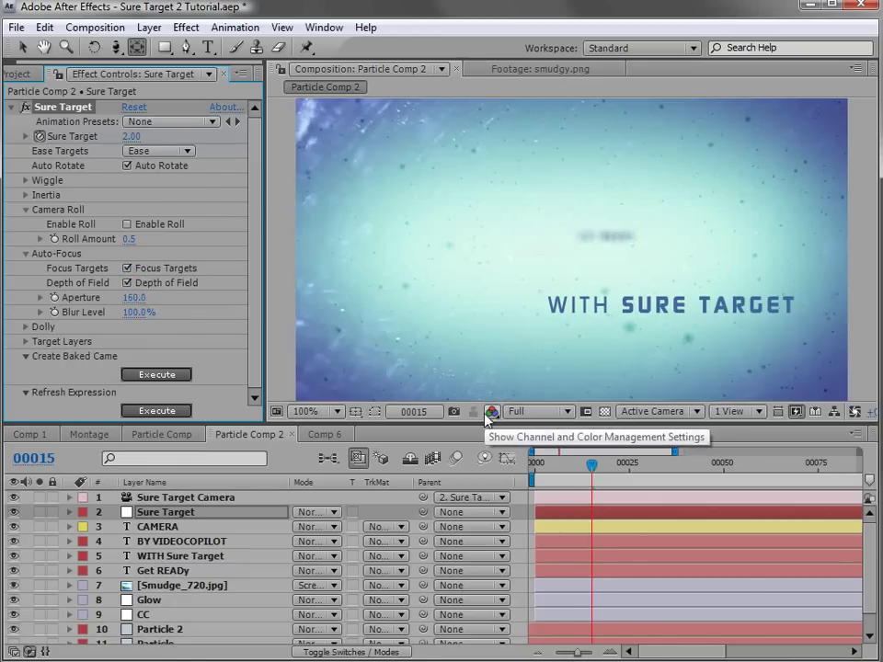
At frame 45, offset the BY VIDEOCOPILOT layer's anchor point with Pan Behind, then return to frame 0
drag(590, 467, 705, 469)
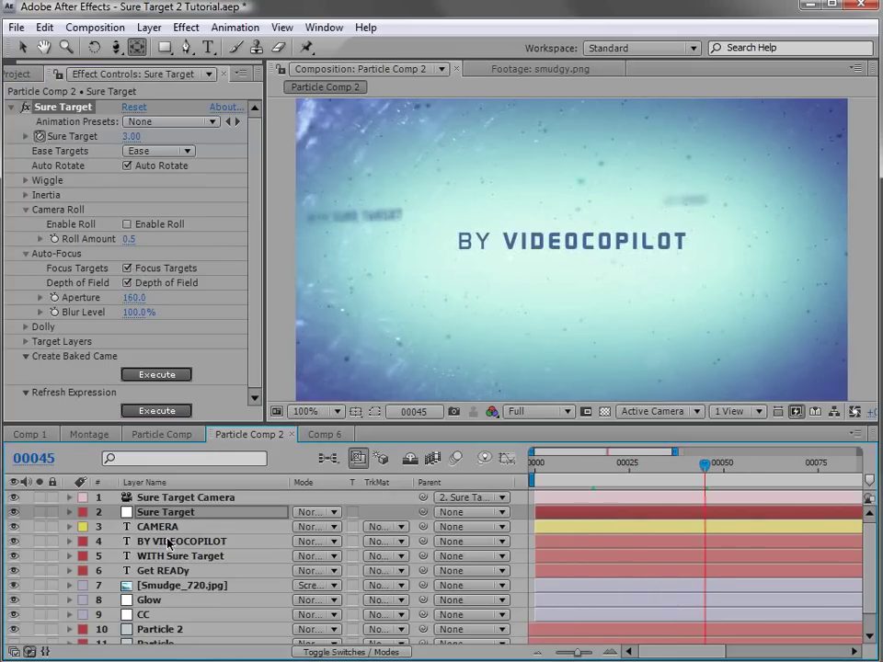
click(515, 243)
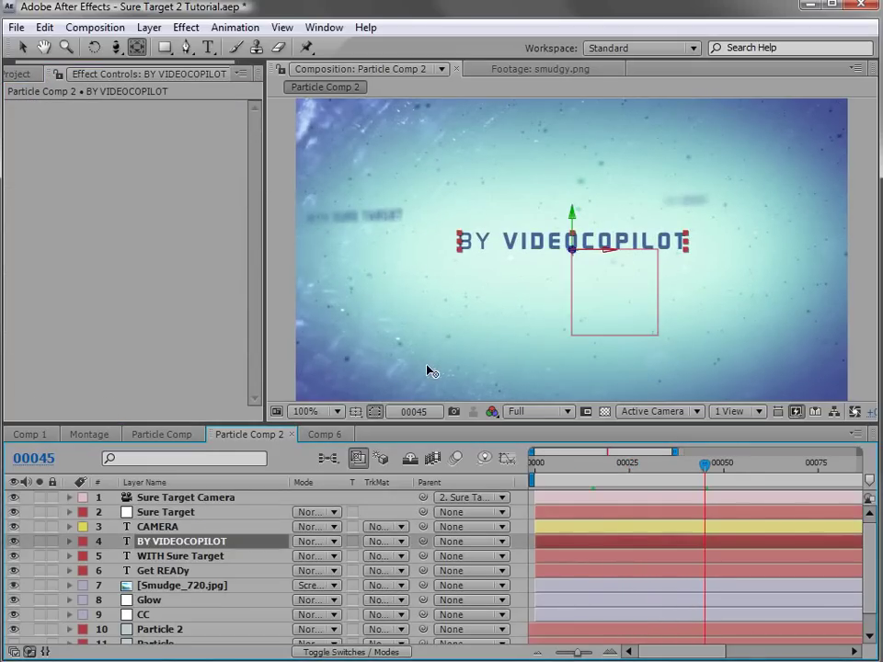
drag(585, 252, 562, 142)
drag(704, 464, 514, 490)
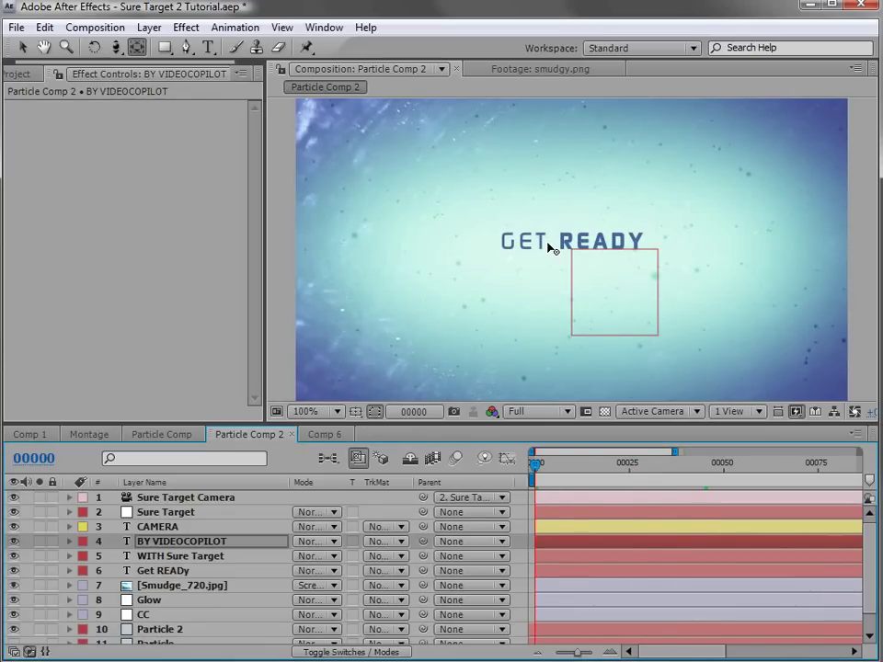
Return to Comp 6, reveal the ST layer's keyframes and end the work area at frame 134
click(317, 433)
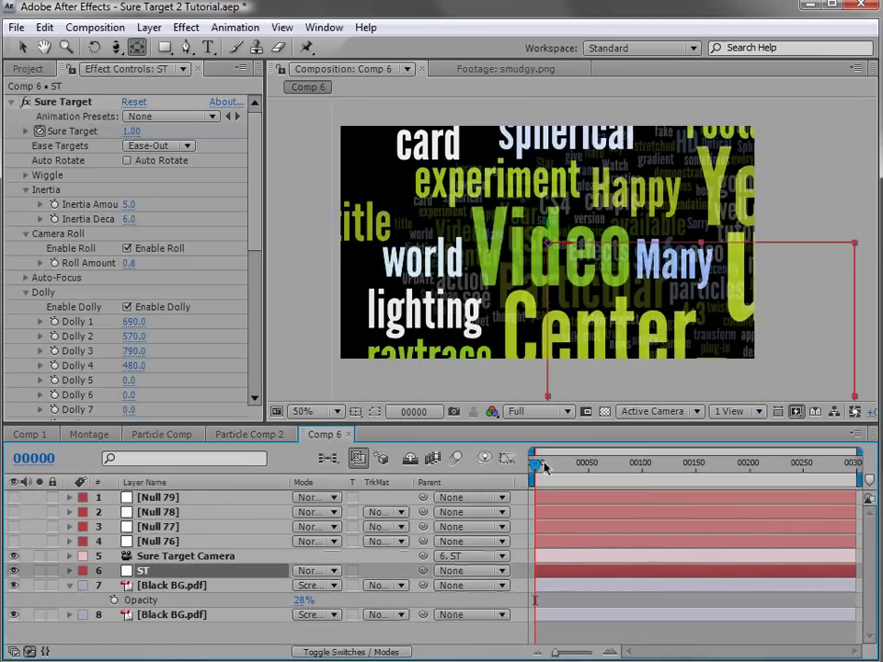
scroll(257, 364, down, 5)
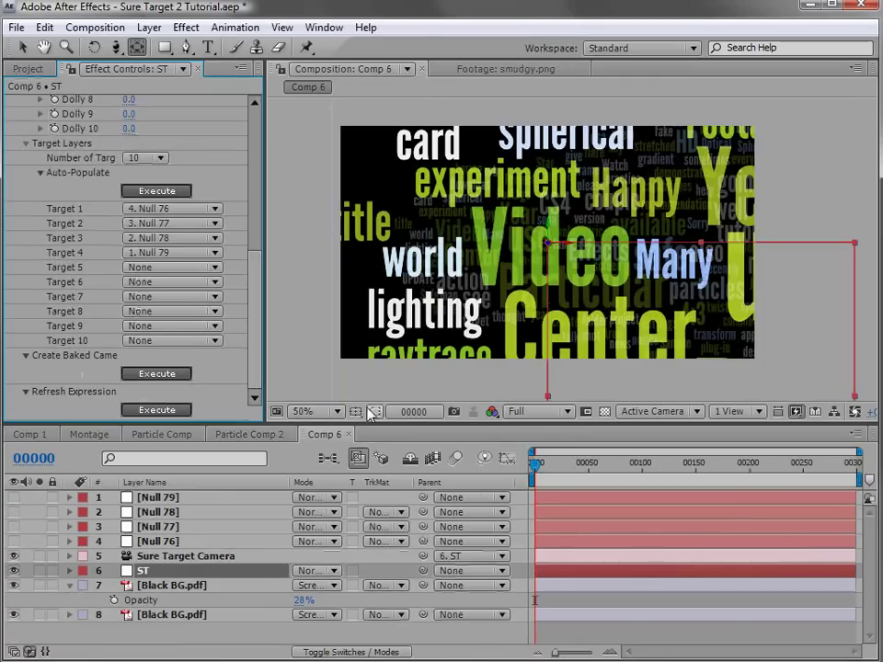
click(157, 572)
key(u)
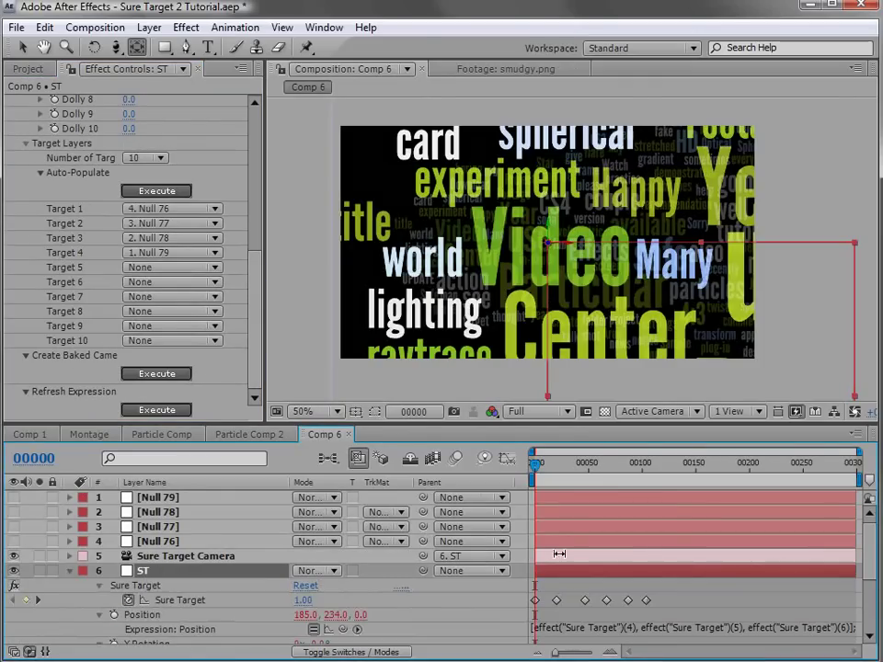
drag(662, 472, 679, 471)
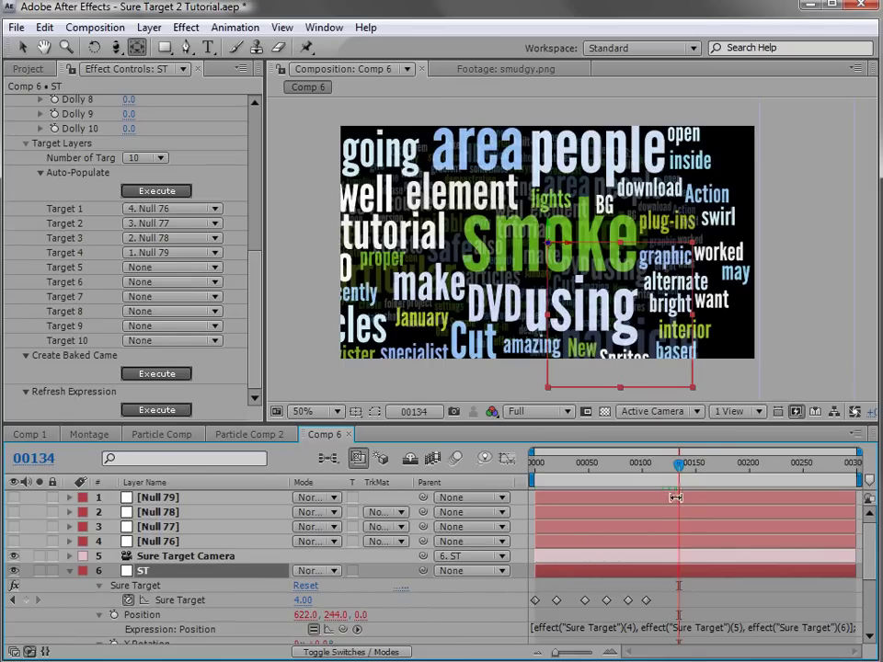
key(n)
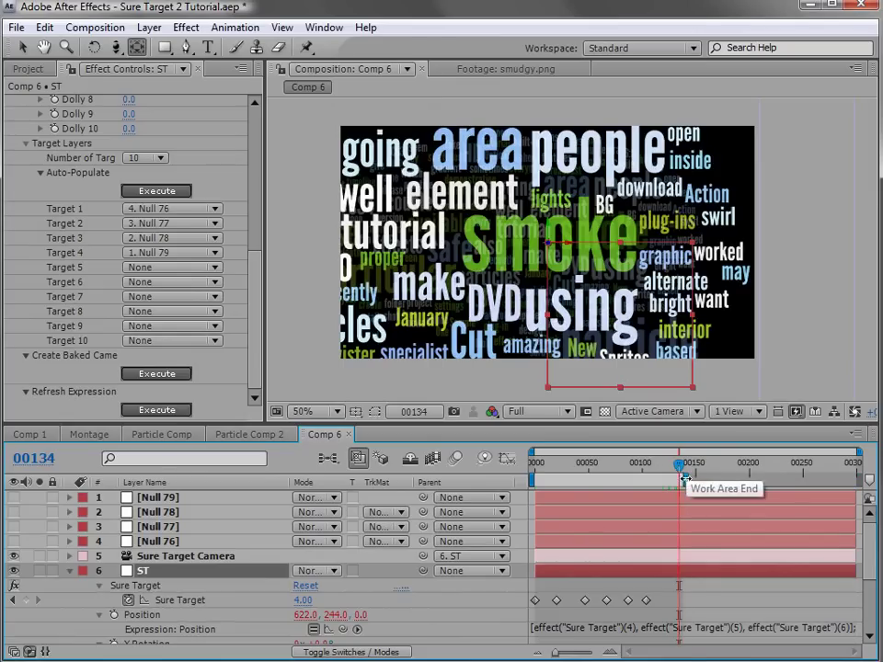
Create a baked camera from the ST layer's Sure Target effect and collapse the ST layer
click(145, 372)
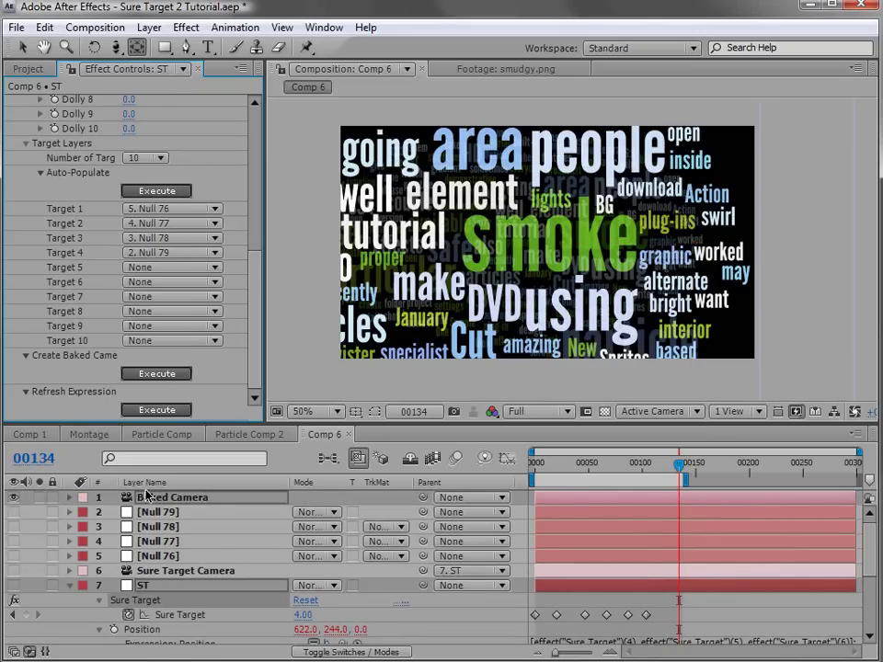
click(161, 512)
click(157, 497)
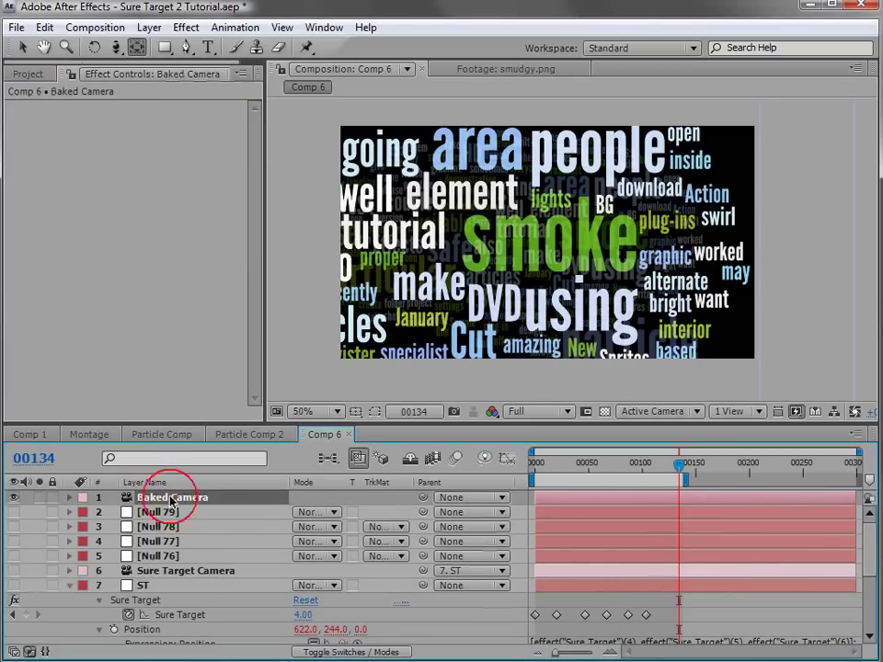
click(69, 586)
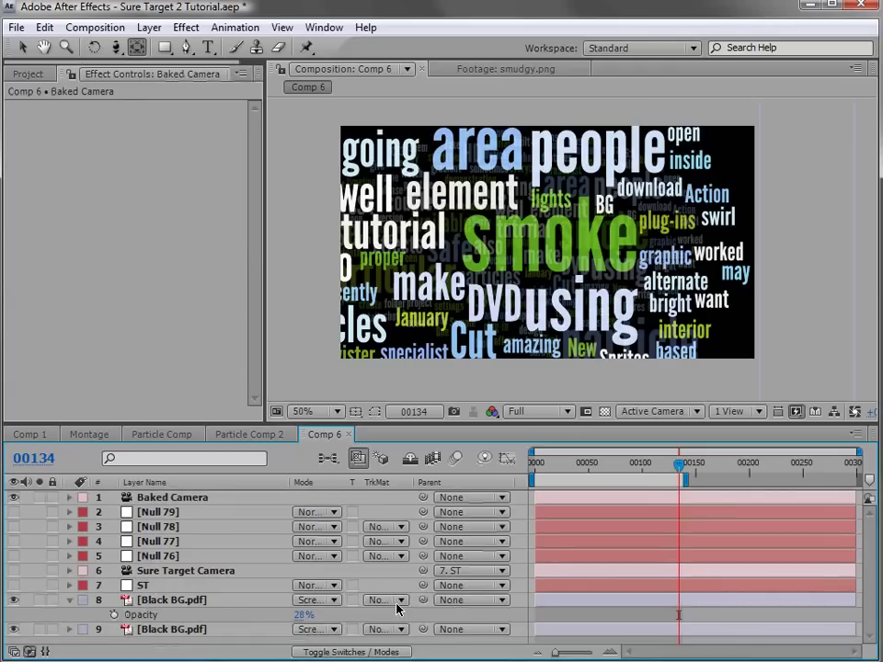
Turn on motion blur for both Black BG.pdf layers and enable it for the composition
key(F4)
click(364, 599)
click(364, 629)
click(462, 458)
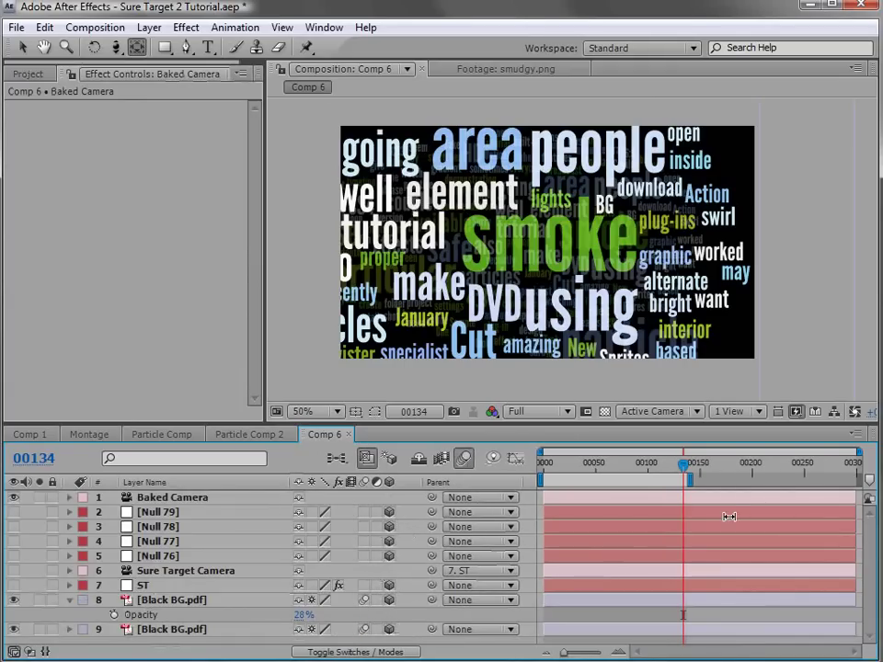
Render a RAM preview of Comp 6 from frame 0 and scrub to frame 118 to check the motion blur
drag(685, 467, 533, 486)
key(KP_0)
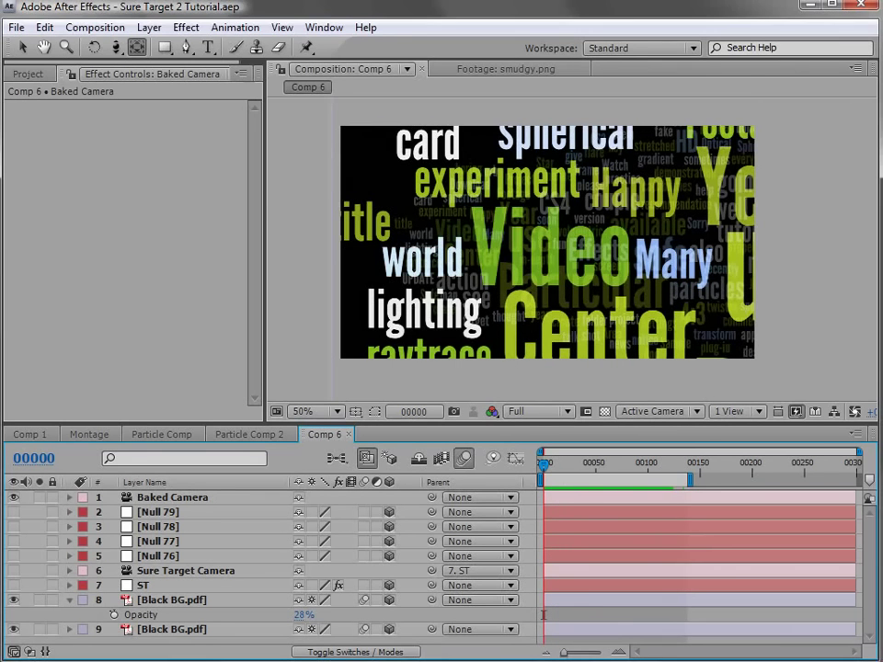
drag(658, 453, 665, 452)
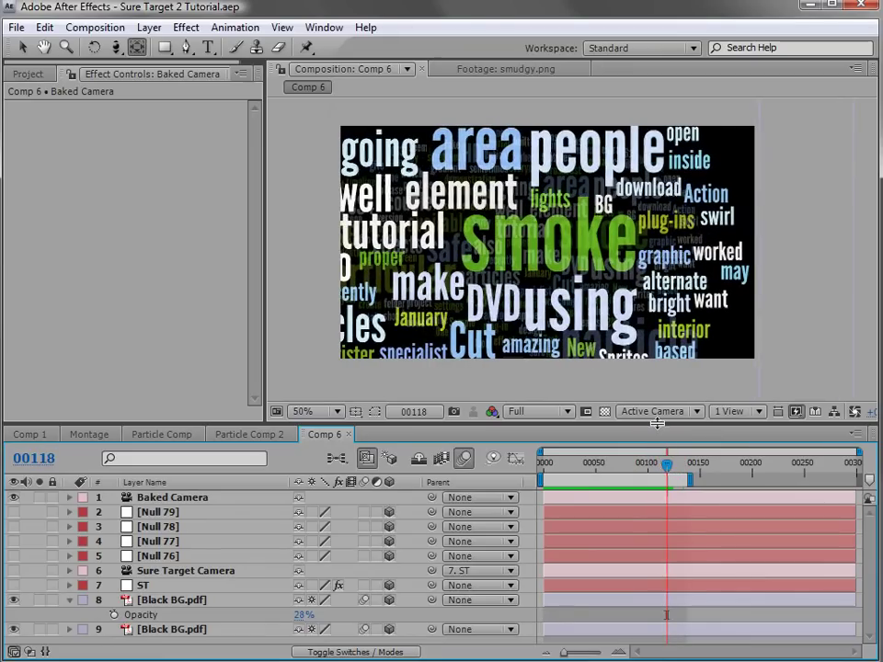